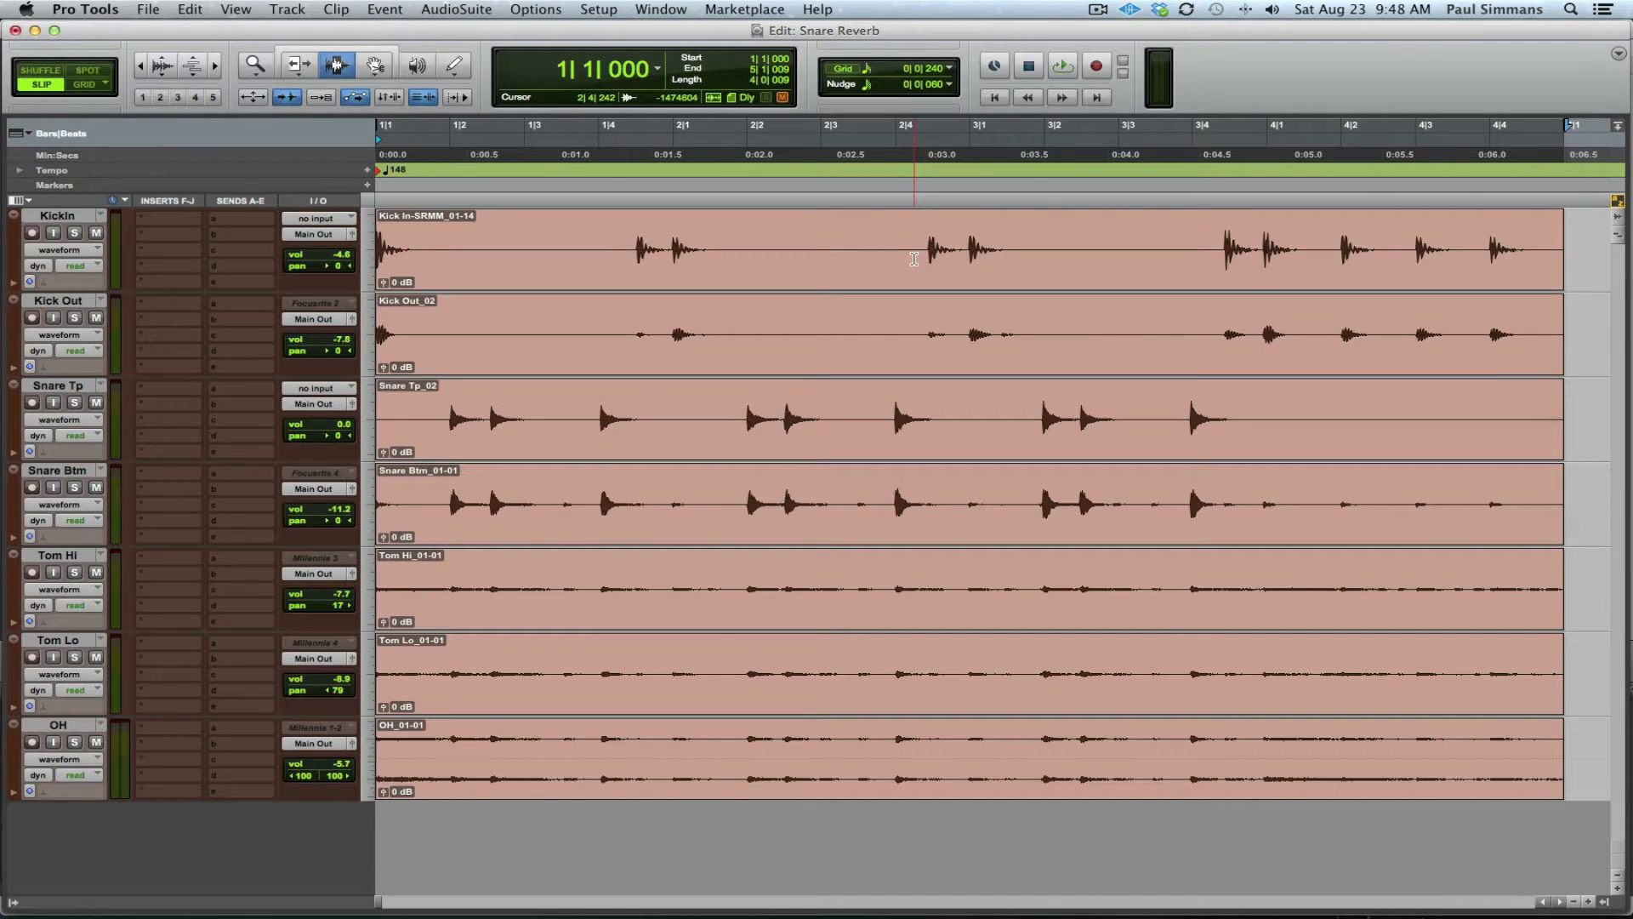
Step: Audition the drums, then insert a mono AIR Reverb on the Snare Tp track
{"action": "key", "text": "space"}
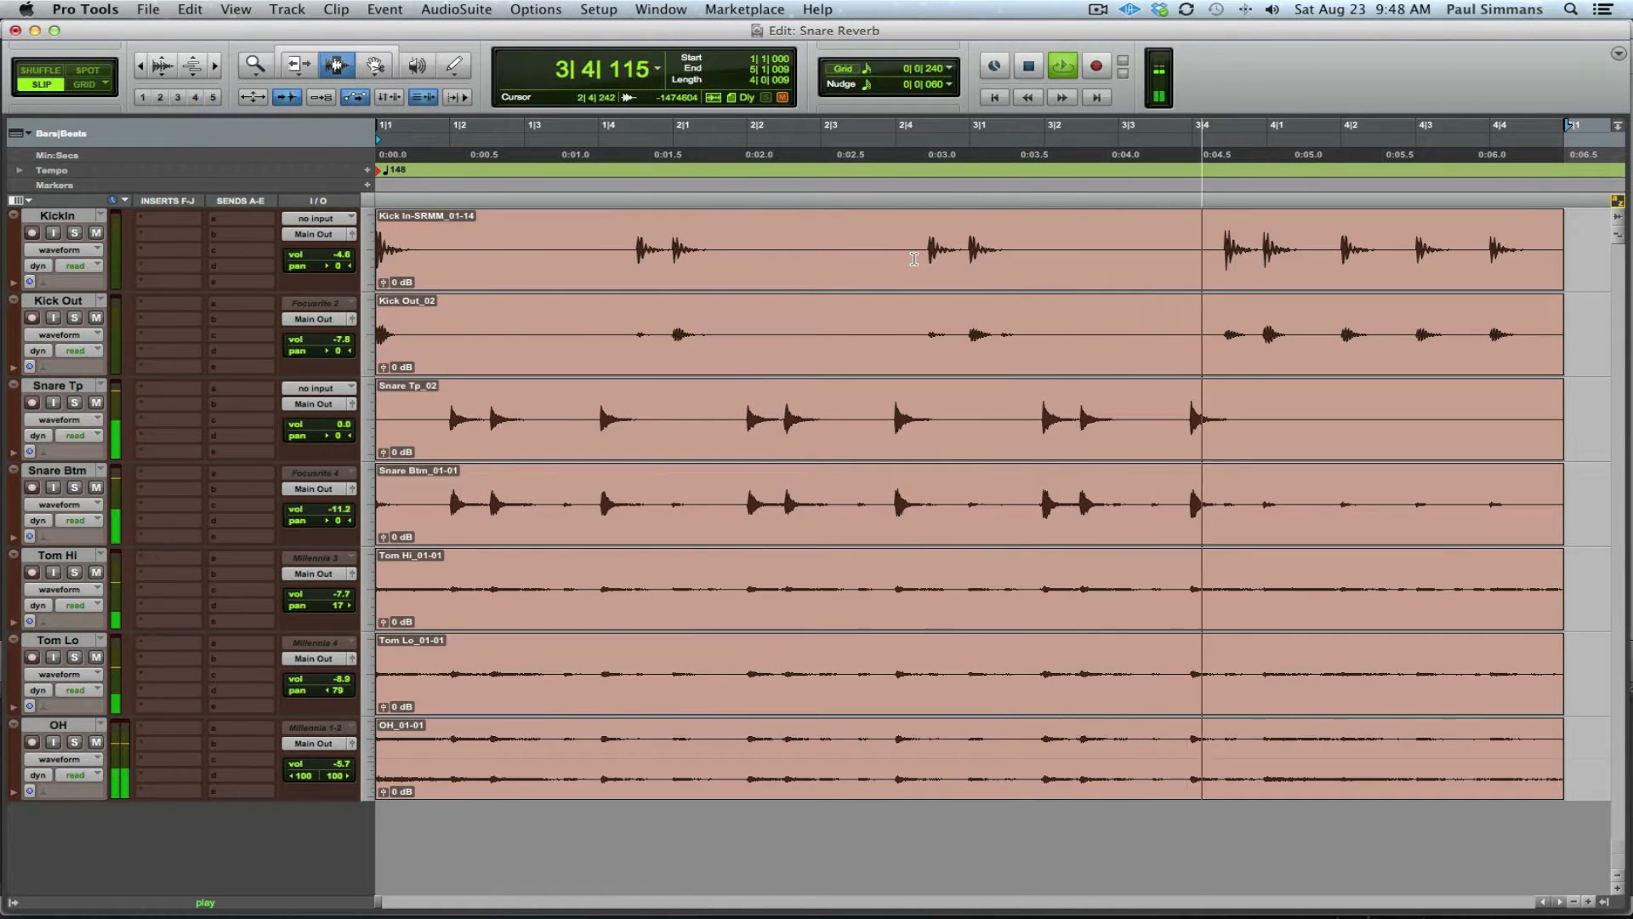
{"action": "key", "text": "space"}
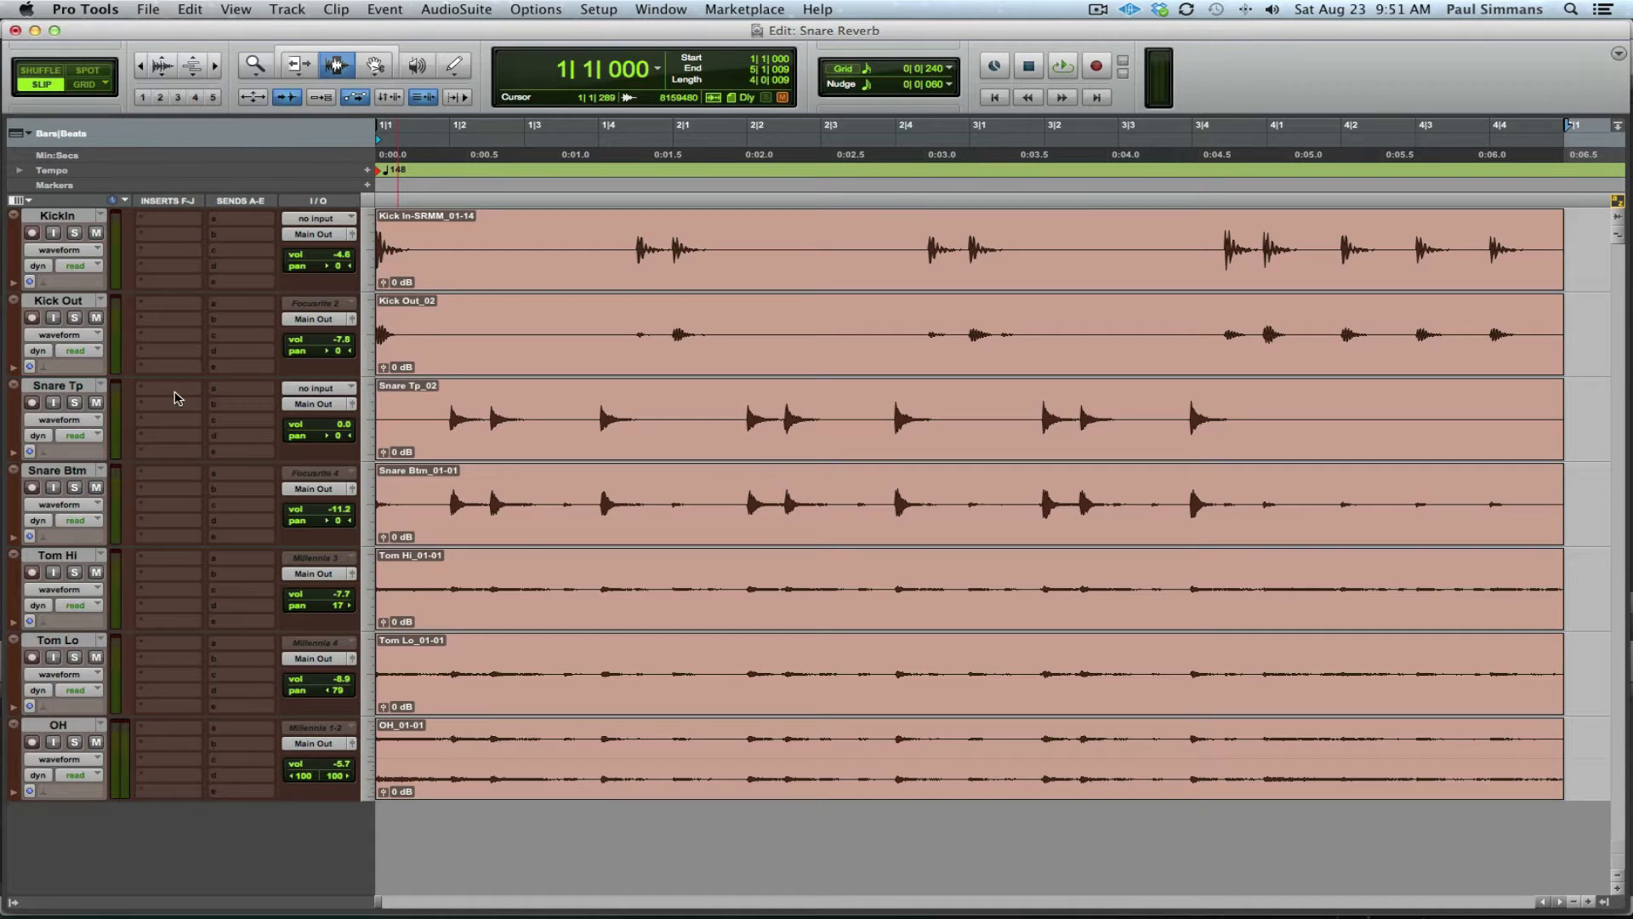
{"action": "left_click", "coordinate": [174, 397]}
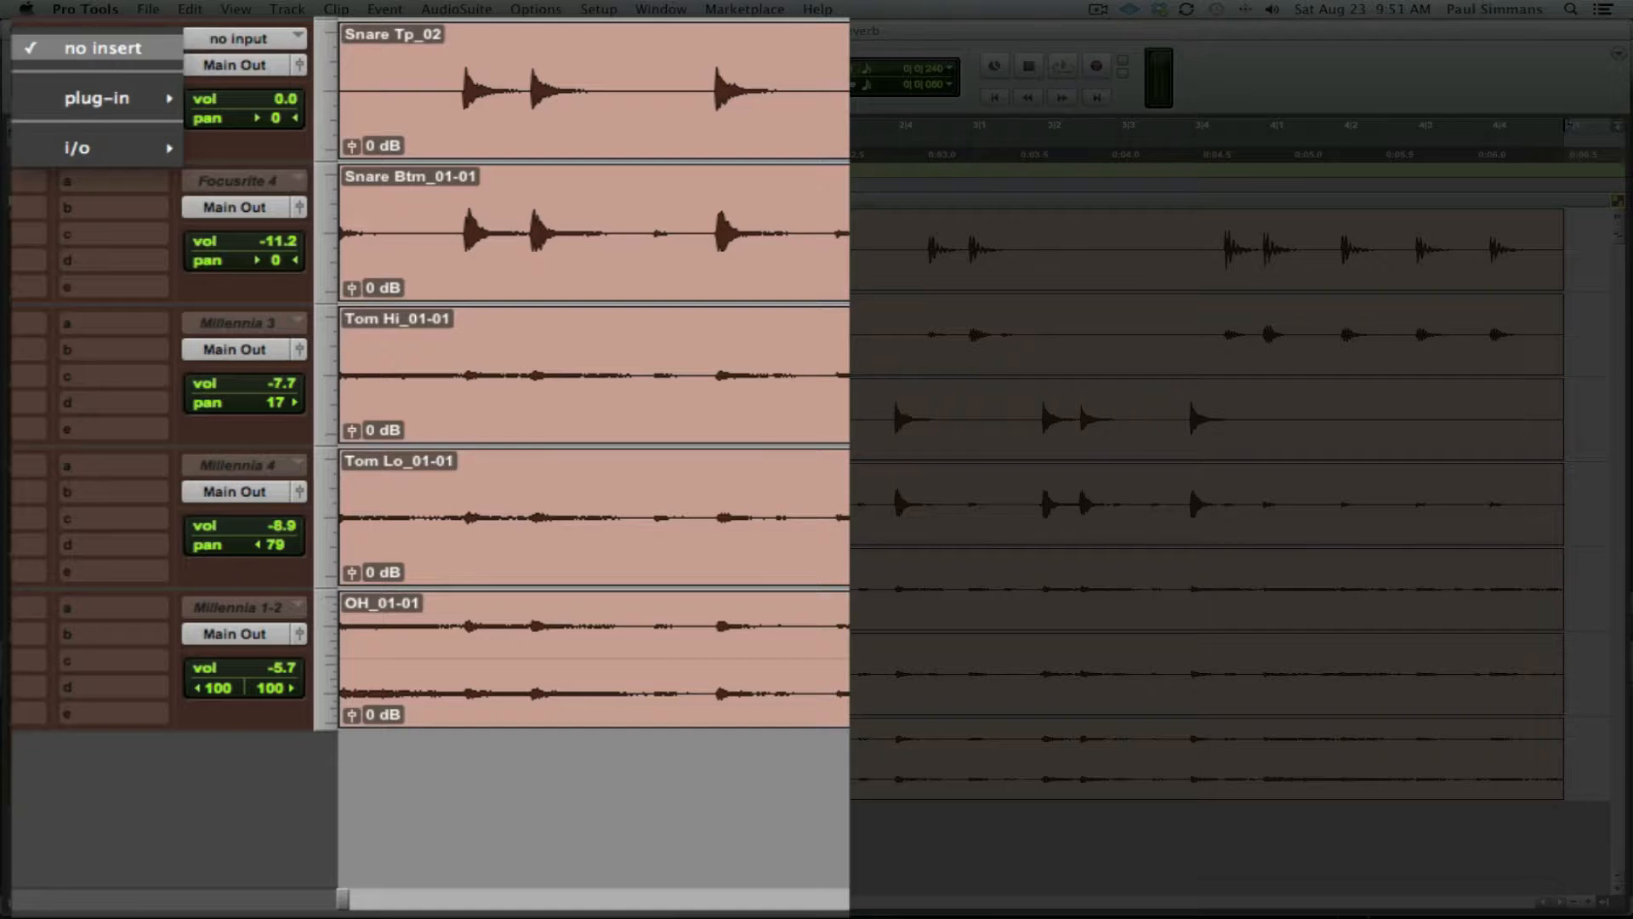
{"action": "mouse_move", "coordinate": [248, 425]}
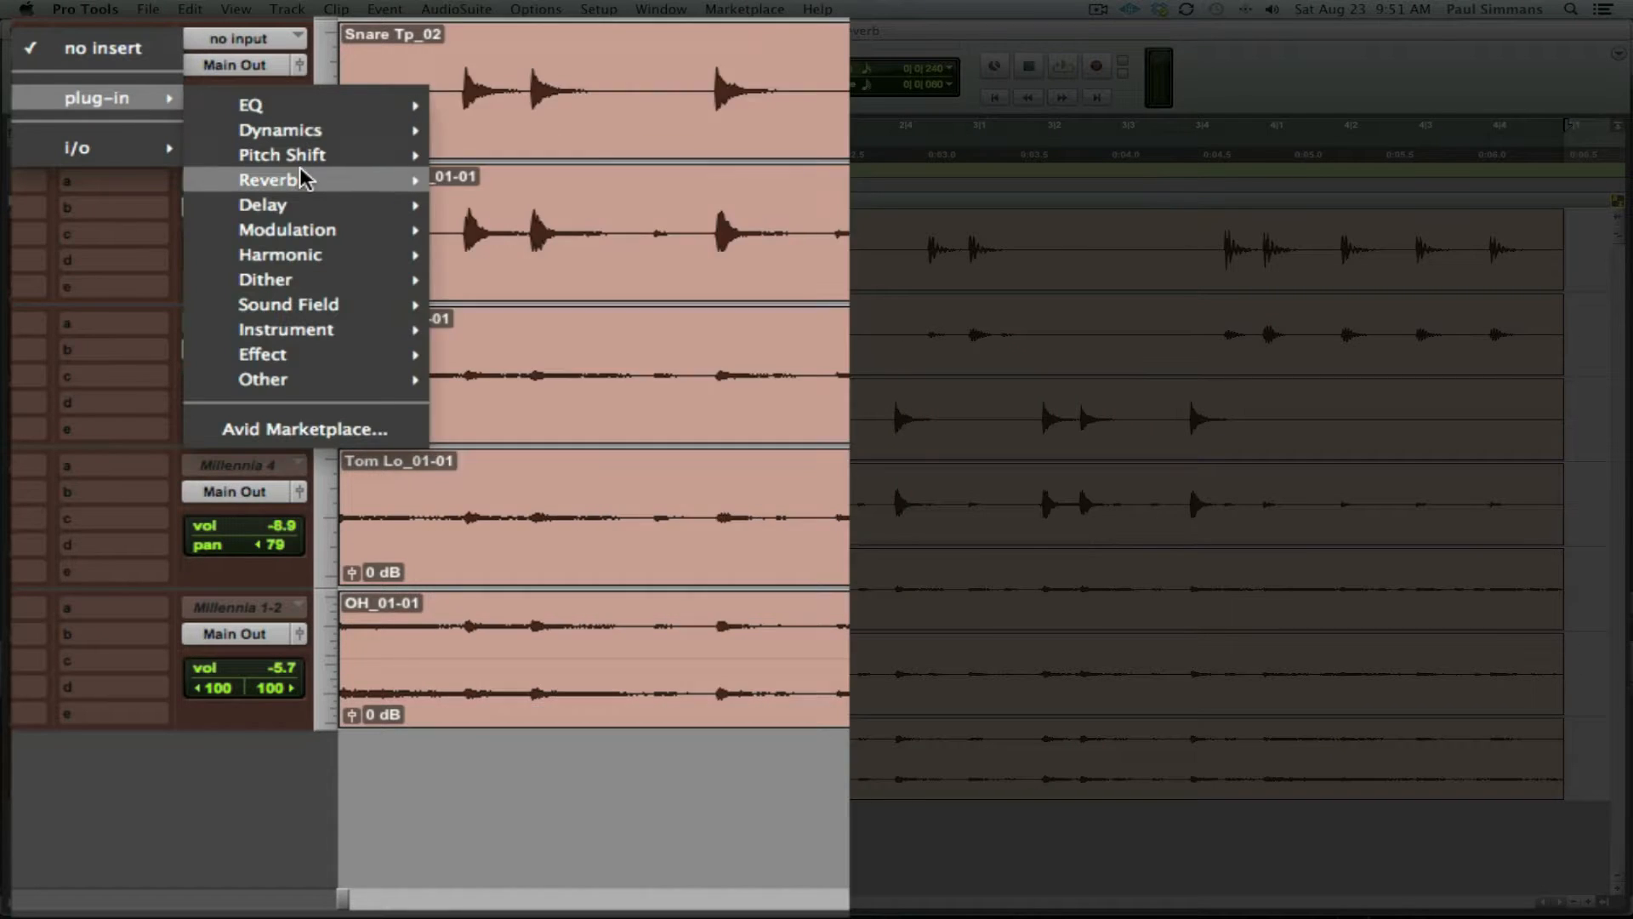
{"action": "mouse_move", "coordinate": [304, 179]}
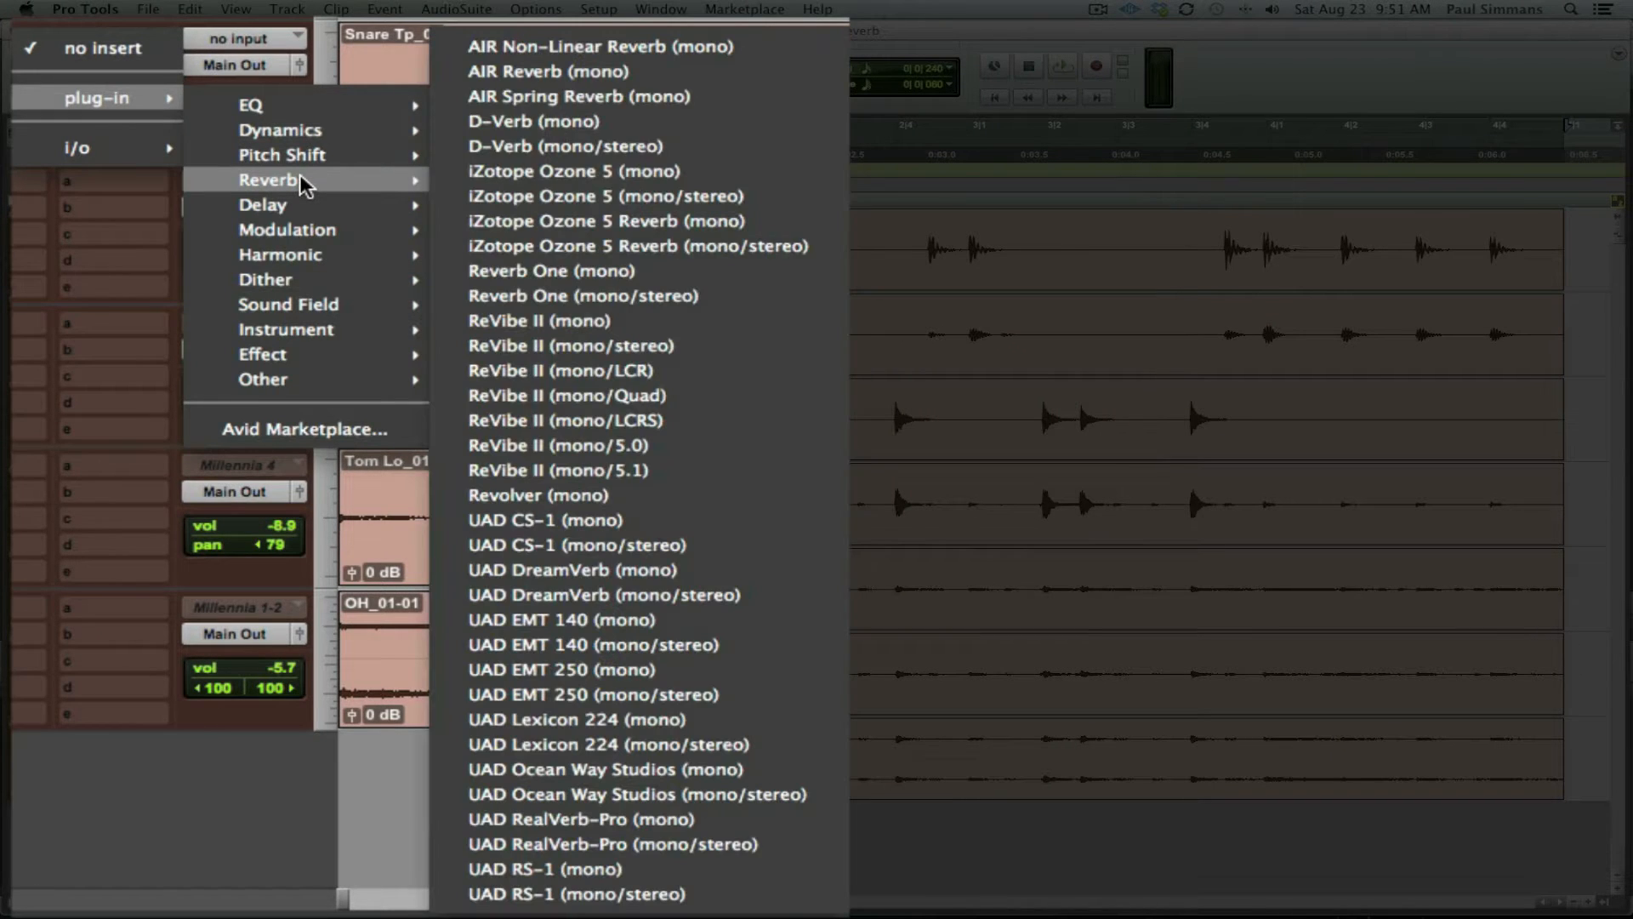
{"action": "left_click", "coordinate": [553, 73]}
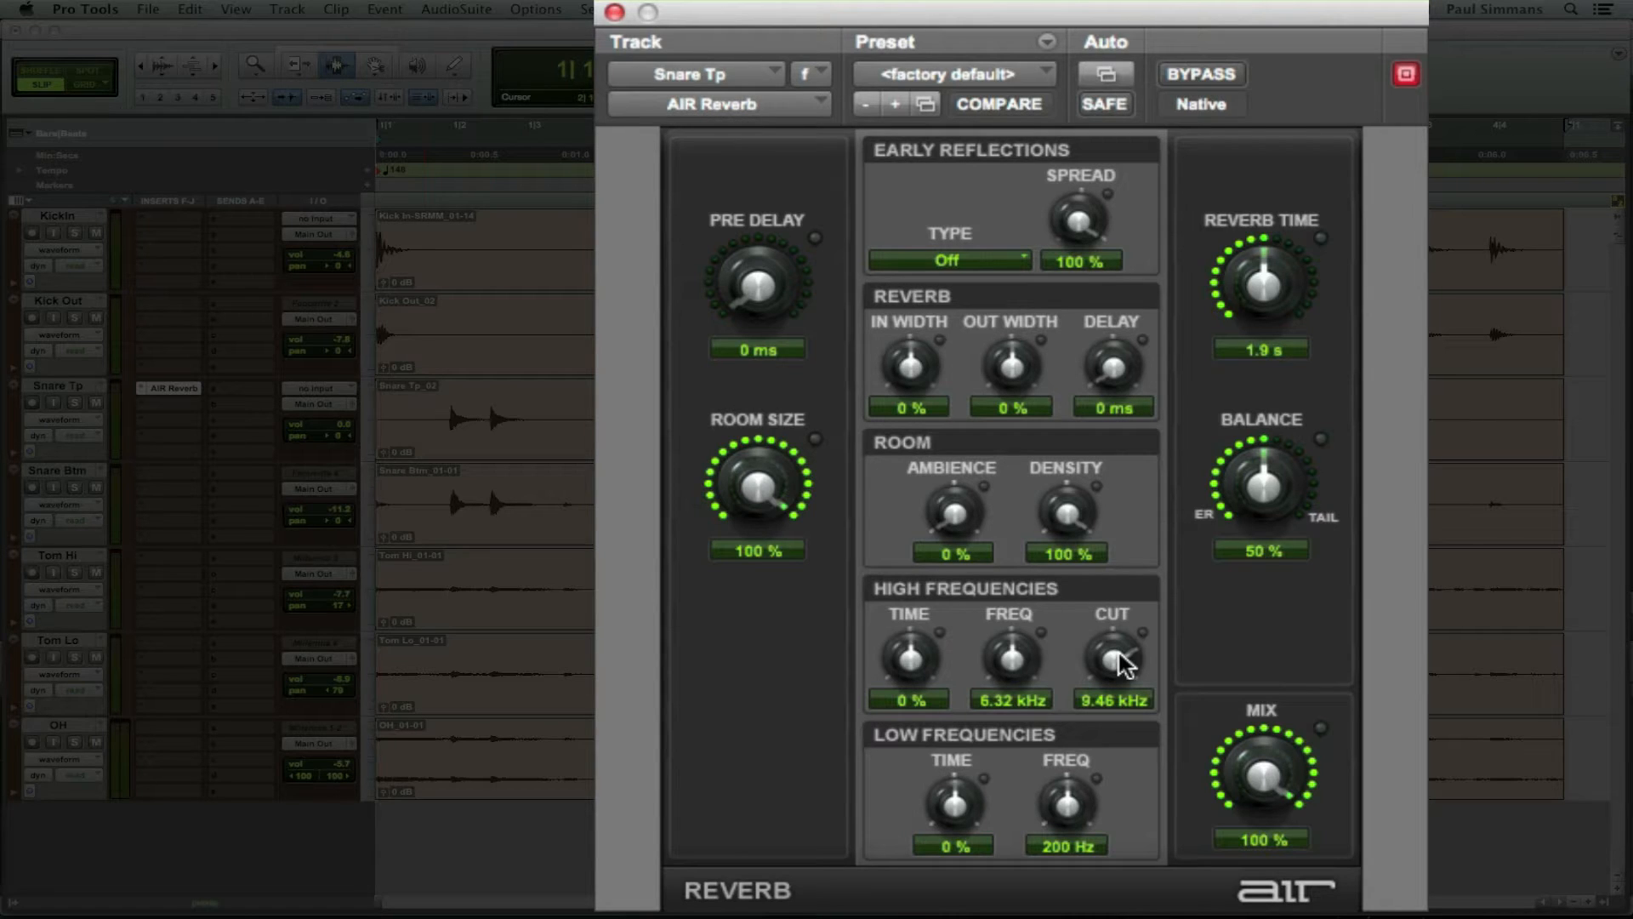
Step: During playback, lower the reverb mix to 42%, shrink room size, and try reverb times from 1.2 to 3 s
{"action": "key", "text": "space"}
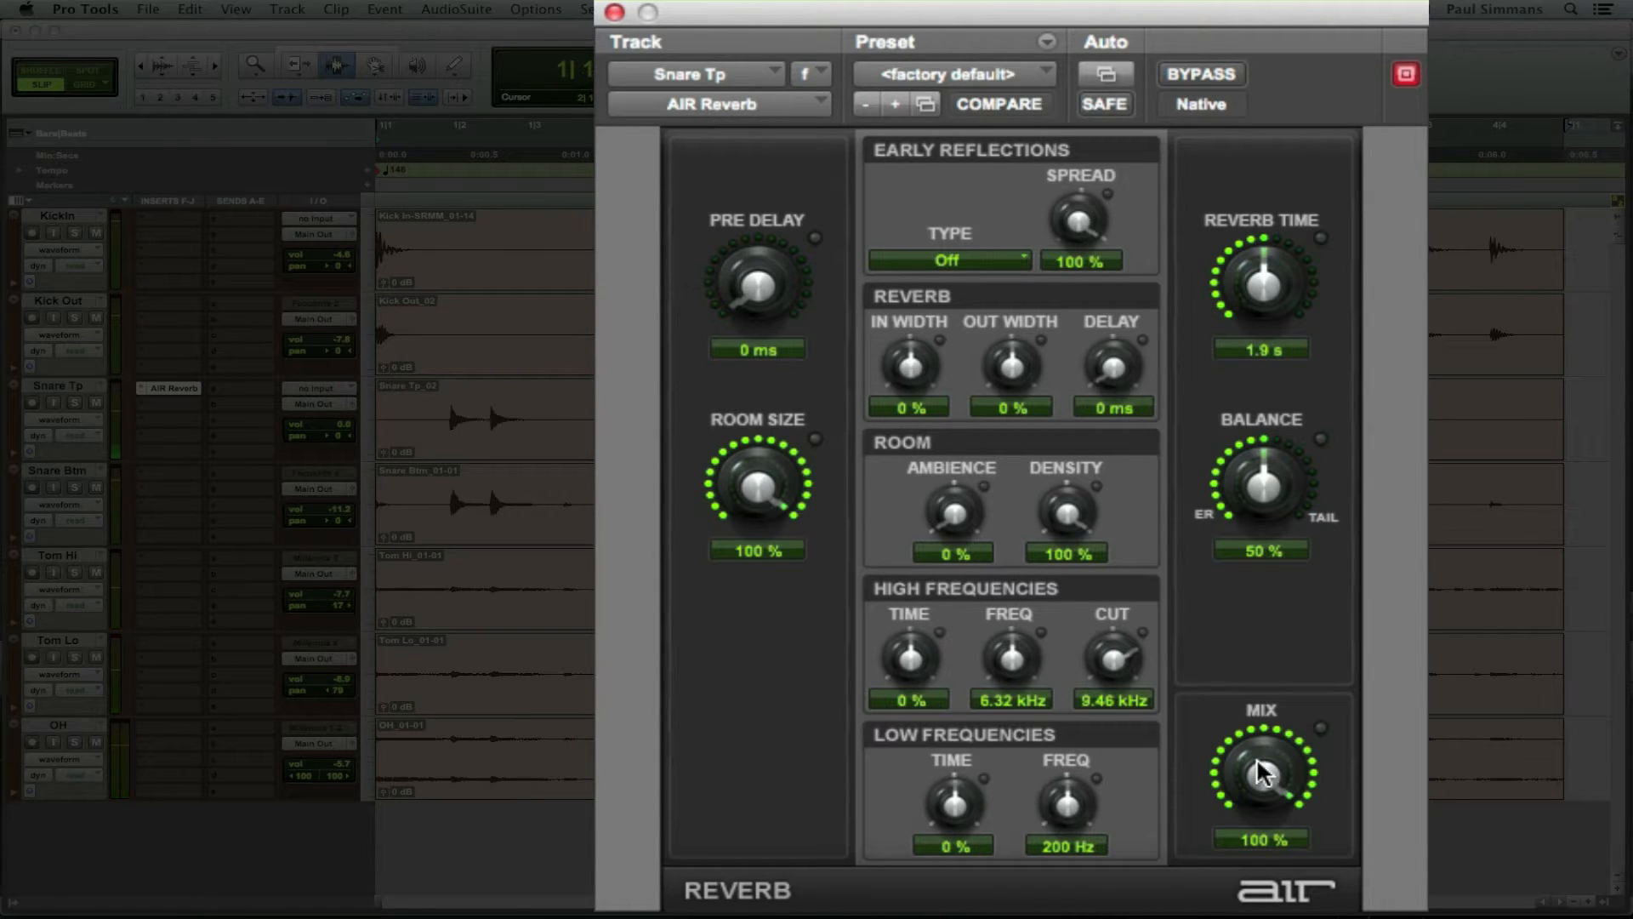
{"action": "mouse_move", "coordinate": [1262, 772]}
{"action": "left_mouse_down"}
{"action": "mouse_move", "coordinate": [1261, 831]}
{"action": "mouse_move", "coordinate": [1250, 768]}
{"action": "left_mouse_up"}
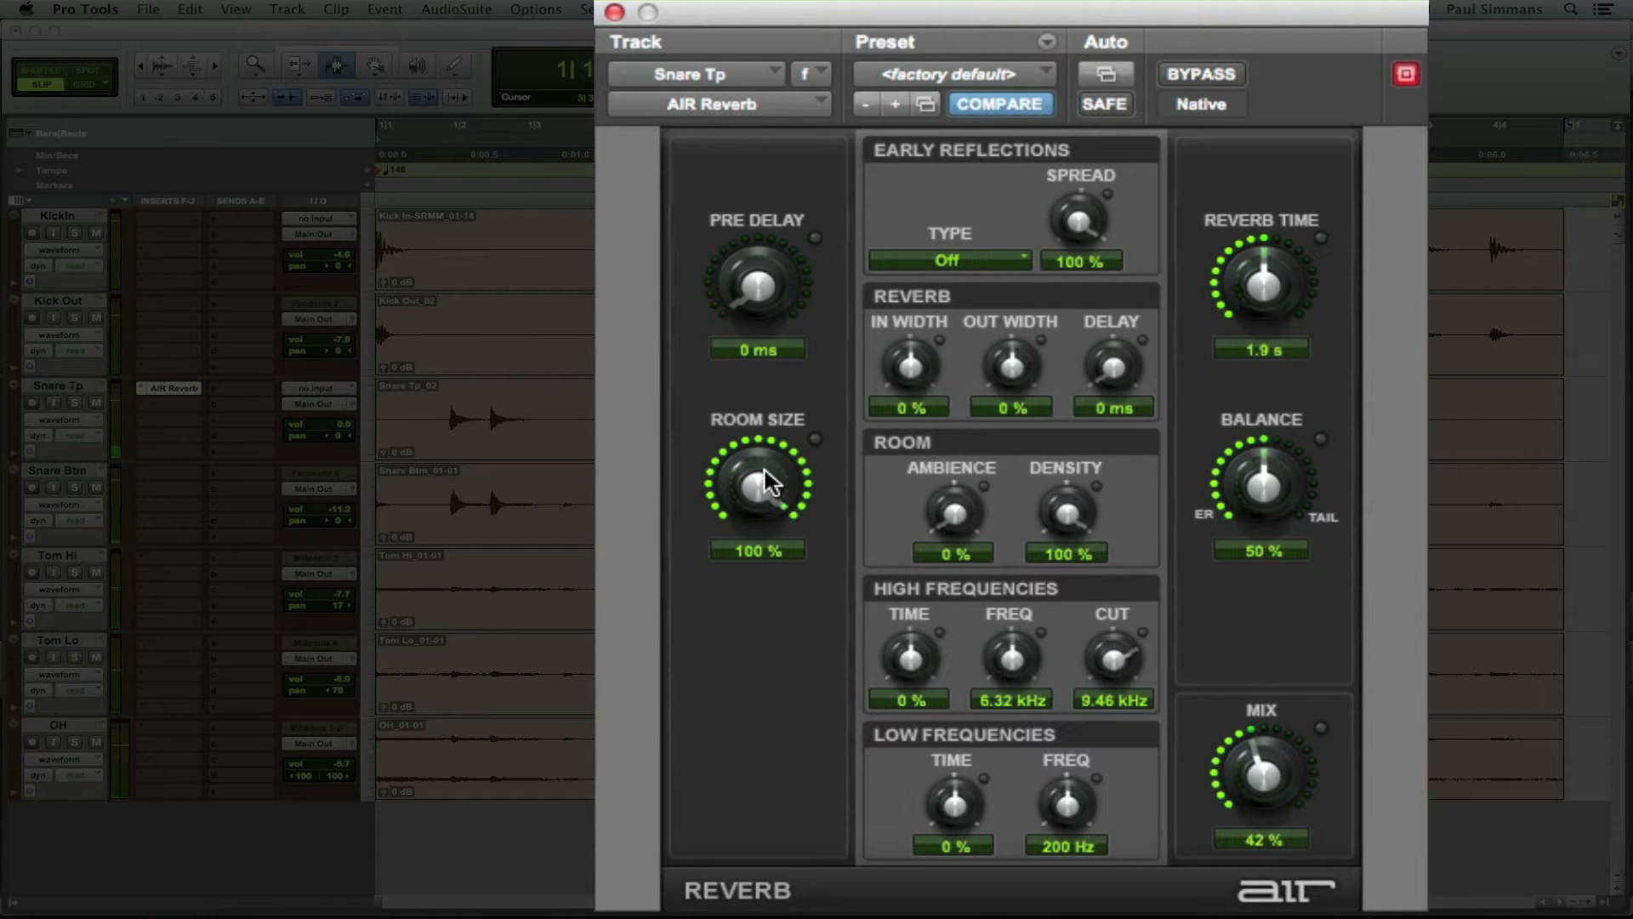
{"action": "left_click_drag", "start_coordinate": [761, 485], "coordinate": [754, 522]}
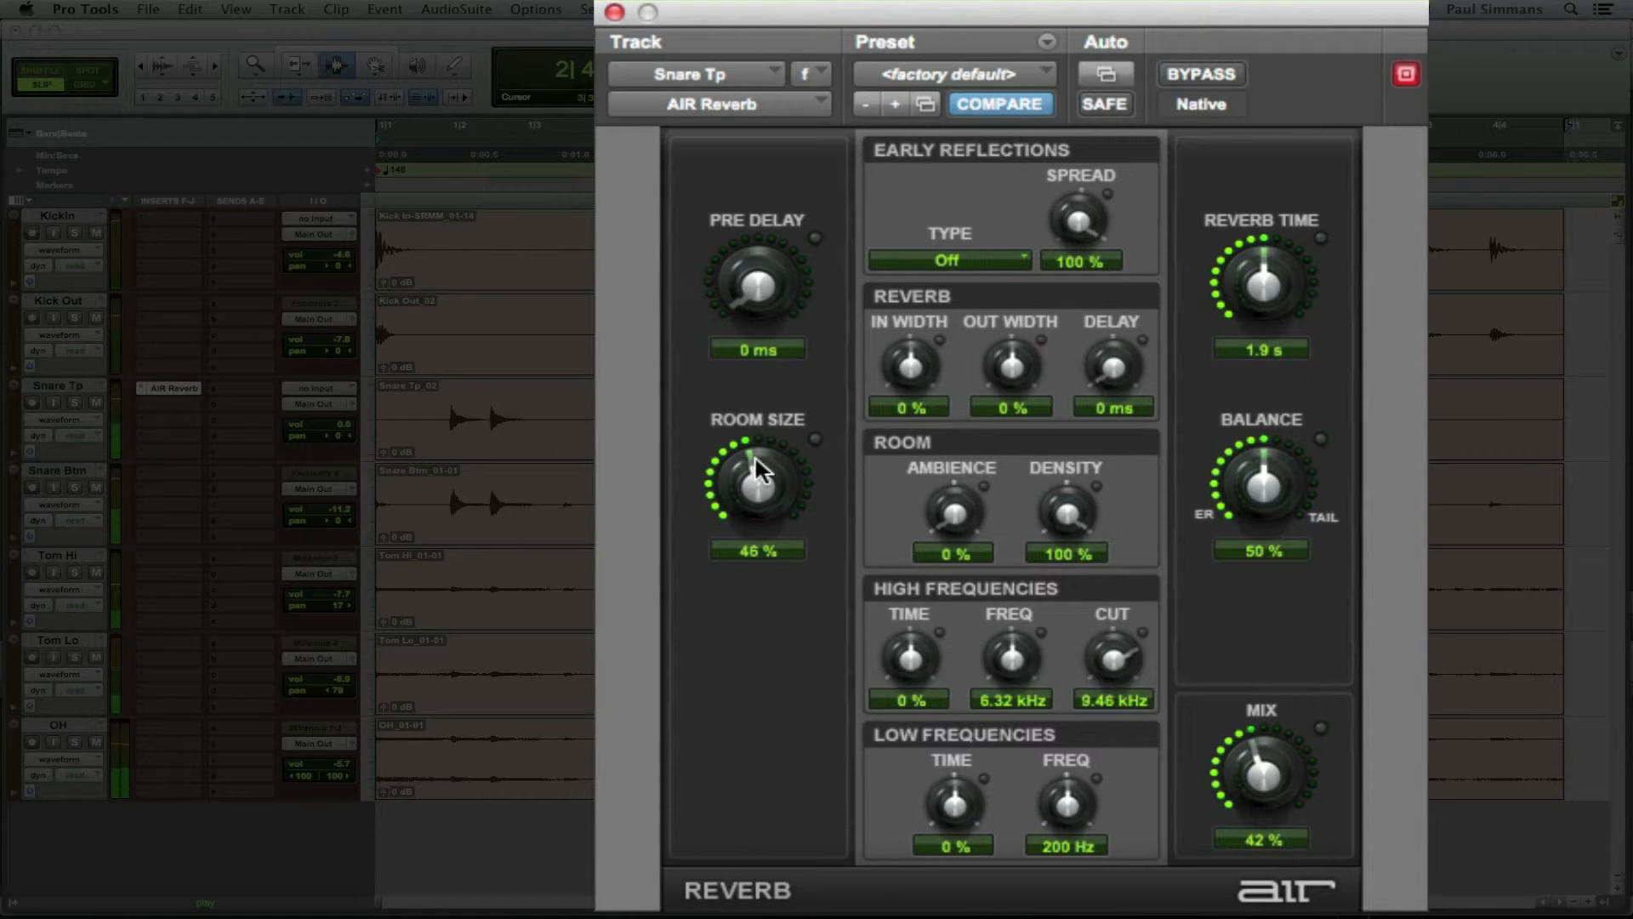
{"action": "left_click_drag", "start_coordinate": [754, 458], "coordinate": [737, 510]}
{"action": "left_click_drag", "start_coordinate": [1265, 298], "coordinate": [1265, 278]}
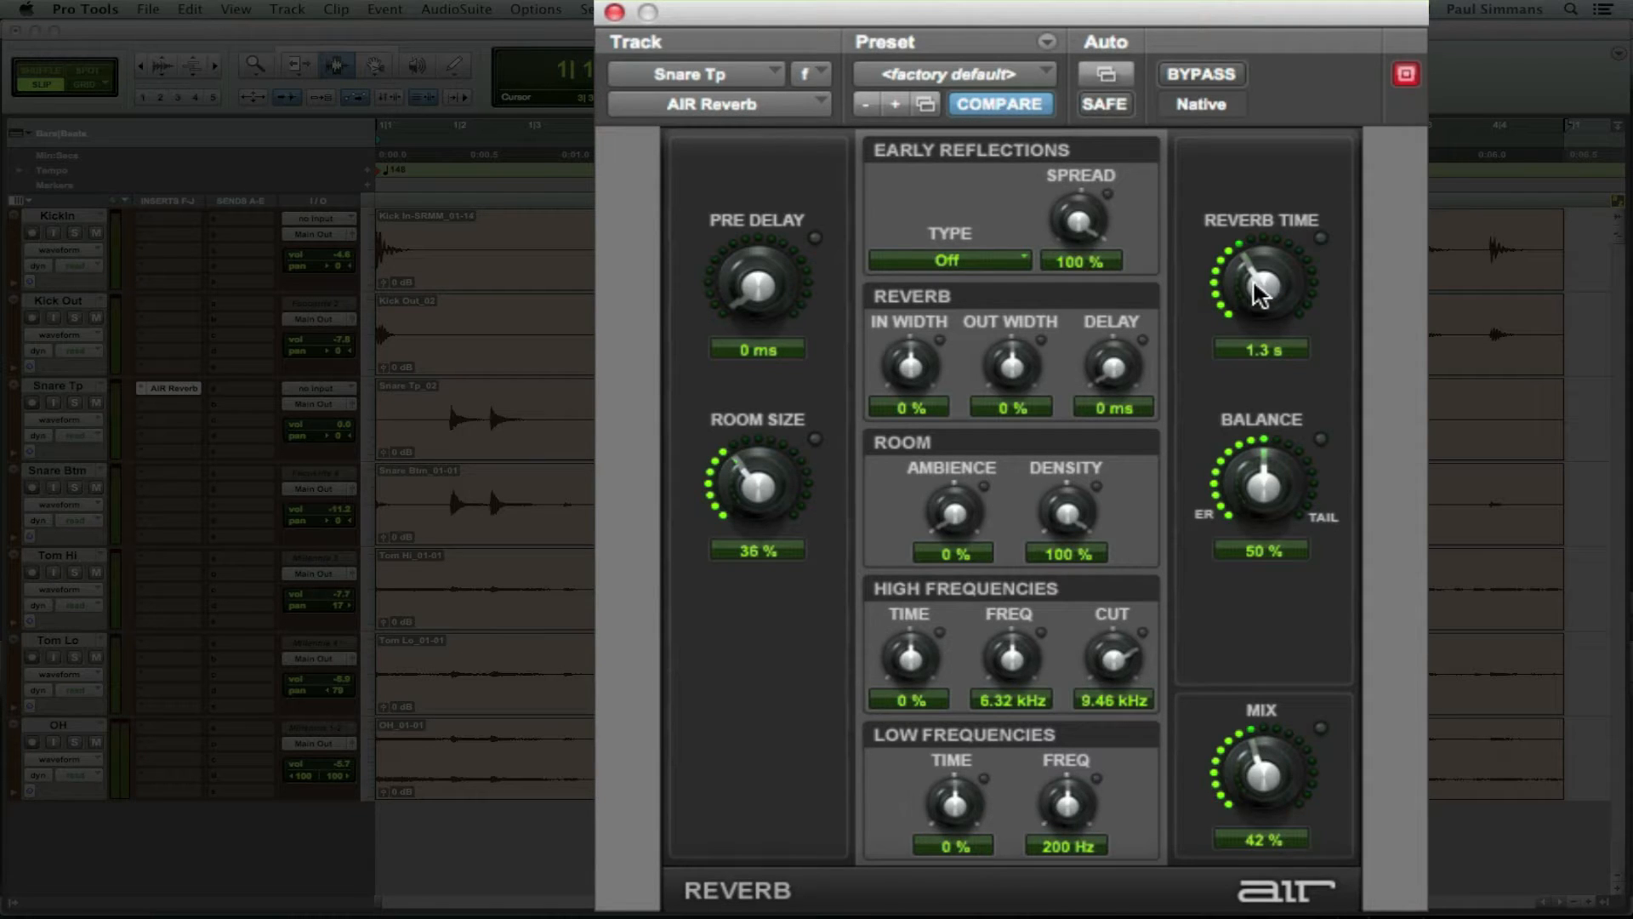
{"action": "left_click_drag", "start_coordinate": [1256, 281], "coordinate": [1295, 181]}
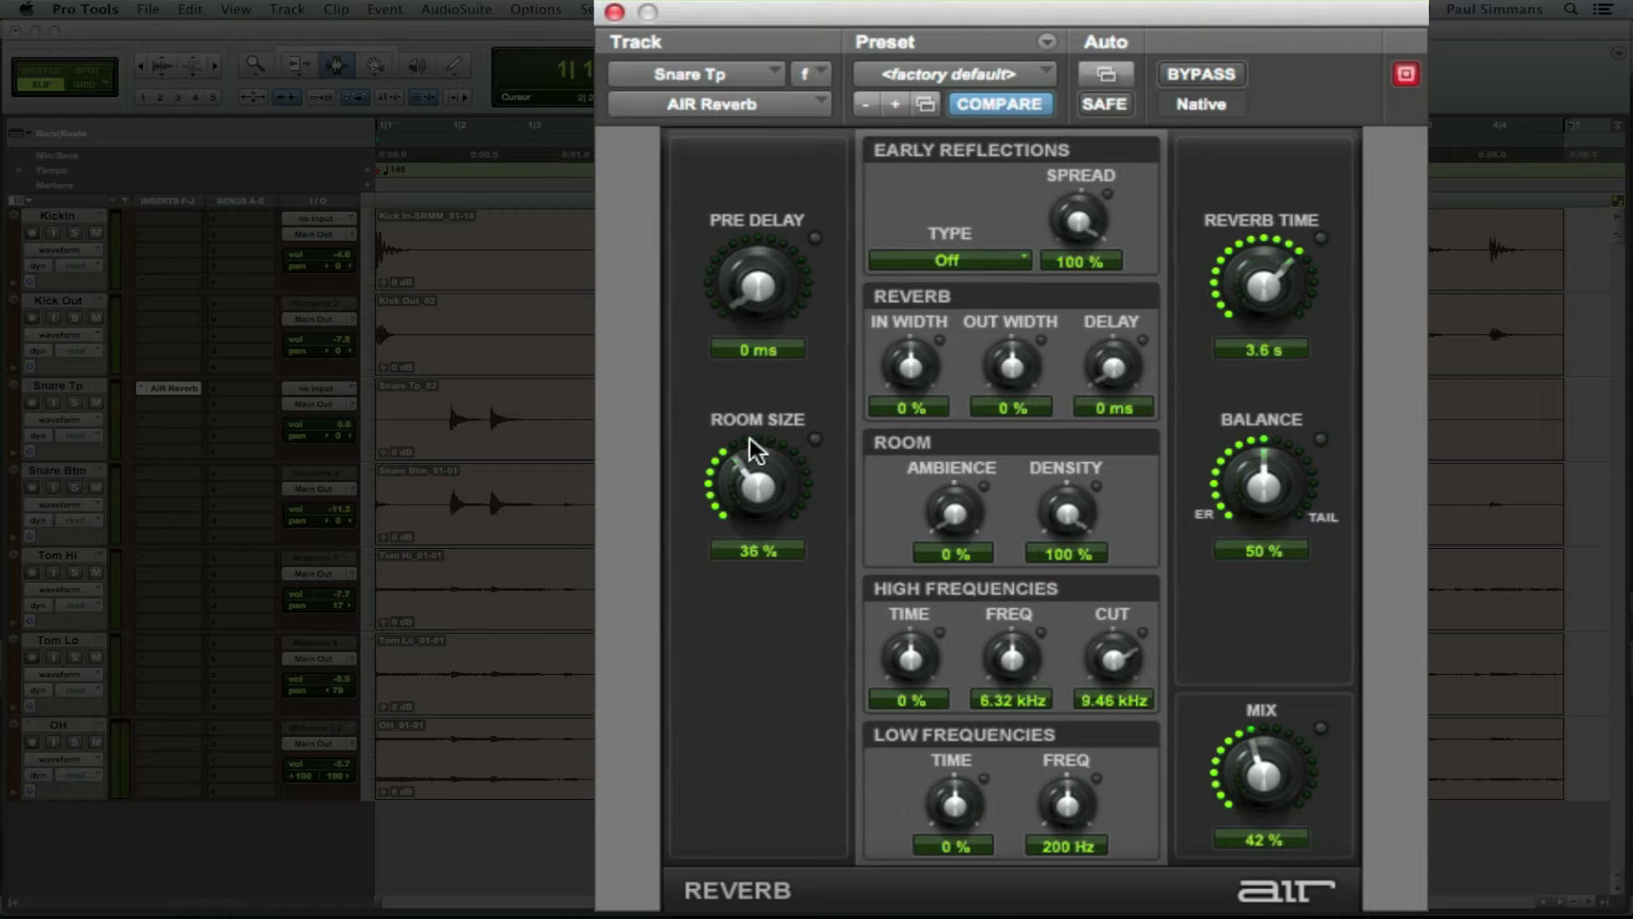
{"action": "left_click_drag", "start_coordinate": [1256, 286], "coordinate": [1152, 641]}
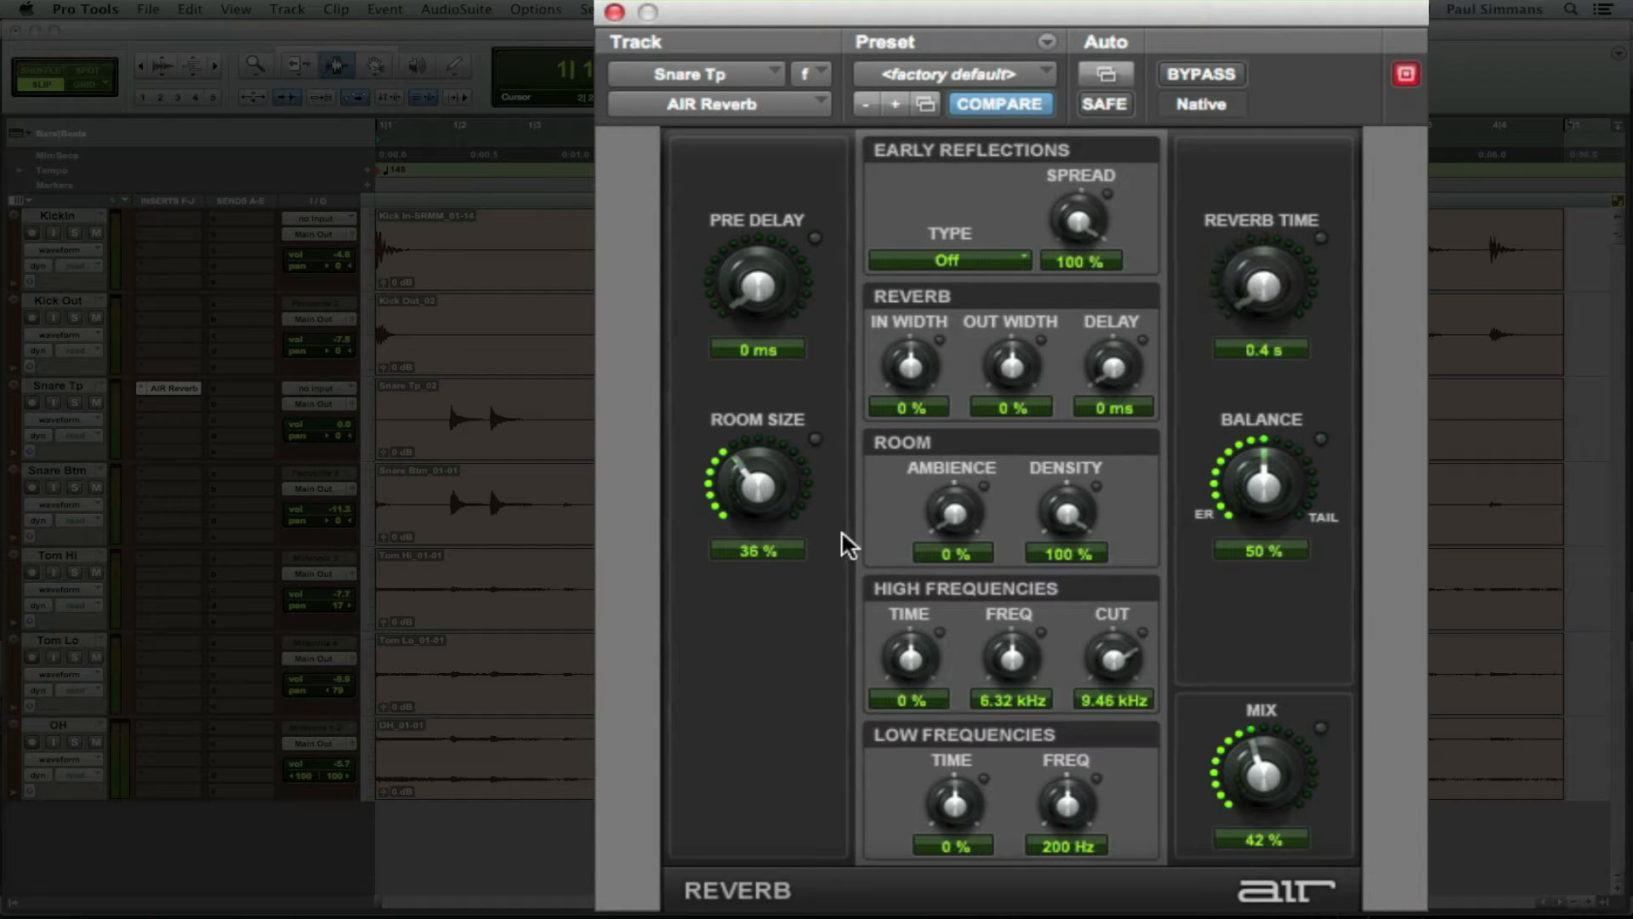
Step: Cut room size to 0%, solo Snare Tp, raise mix to 55% and add 106 ms pre-delay
{"action": "left_click_drag", "start_coordinate": [798, 498], "coordinate": [755, 693]}
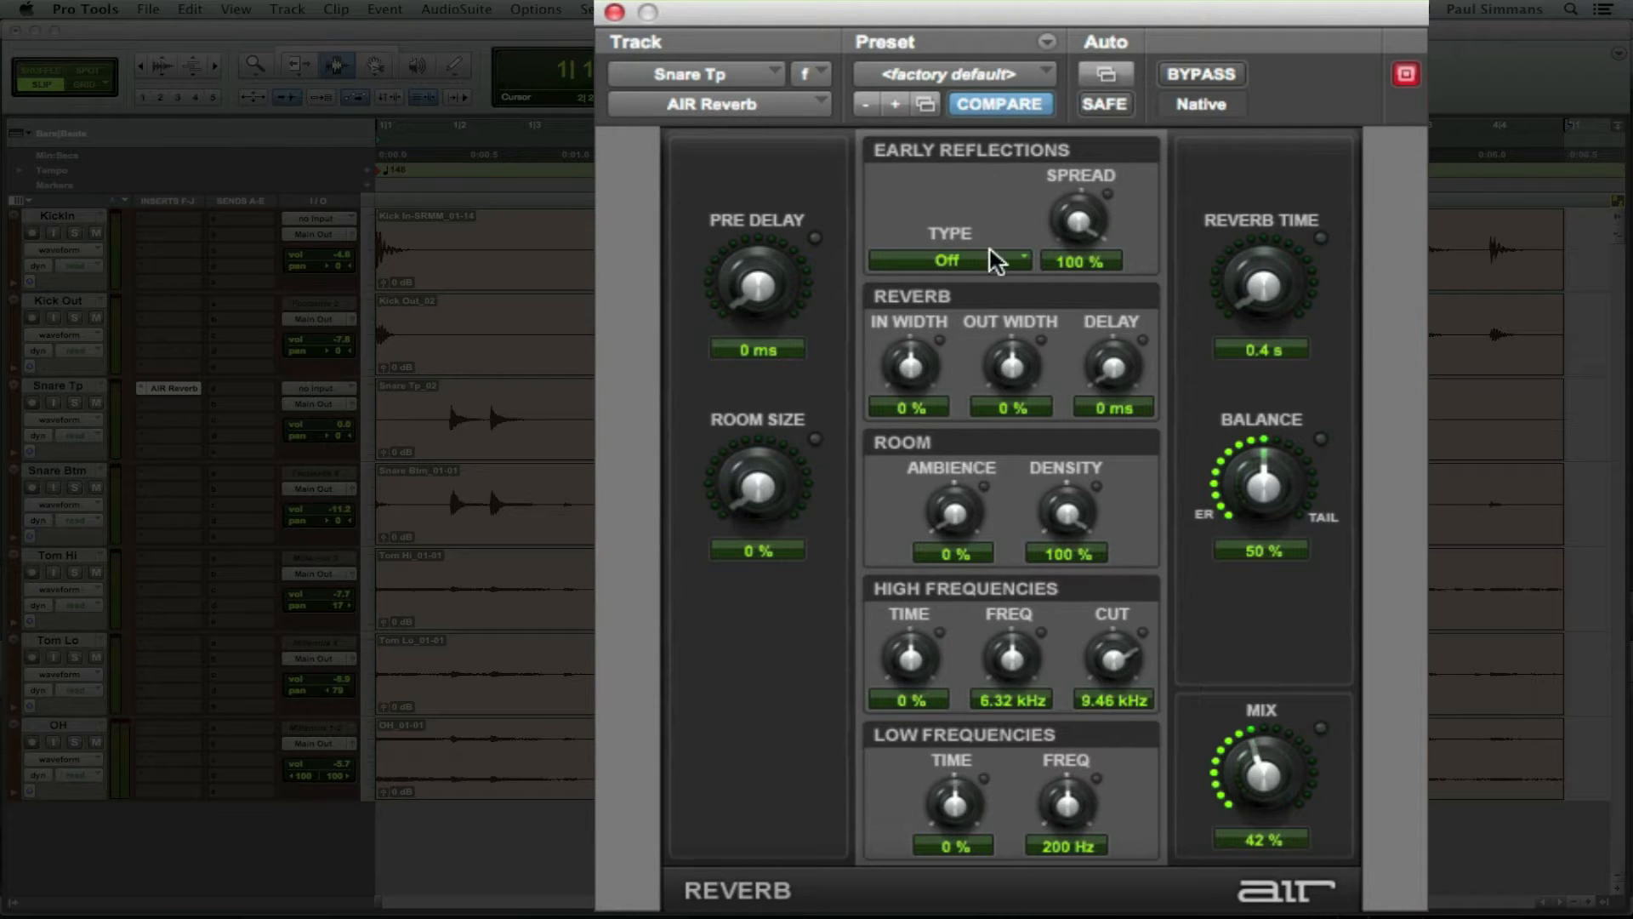
{"action": "key", "text": "space"}
{"action": "left_click", "coordinate": [76, 403]}
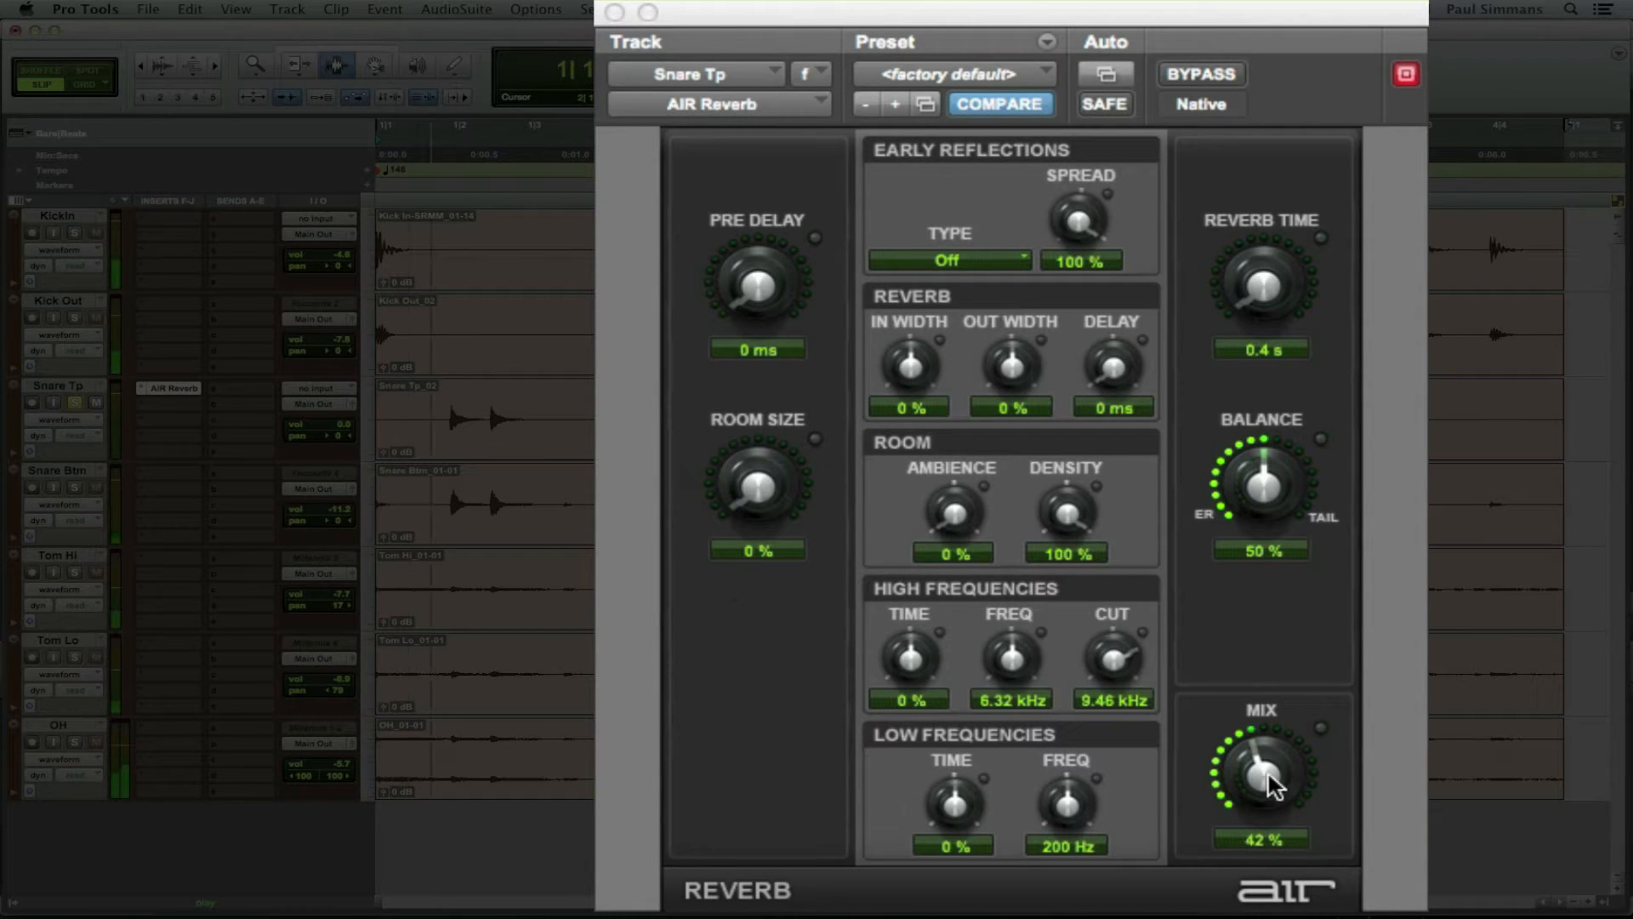
{"action": "left_click_drag", "start_coordinate": [1265, 774], "coordinate": [1279, 744]}
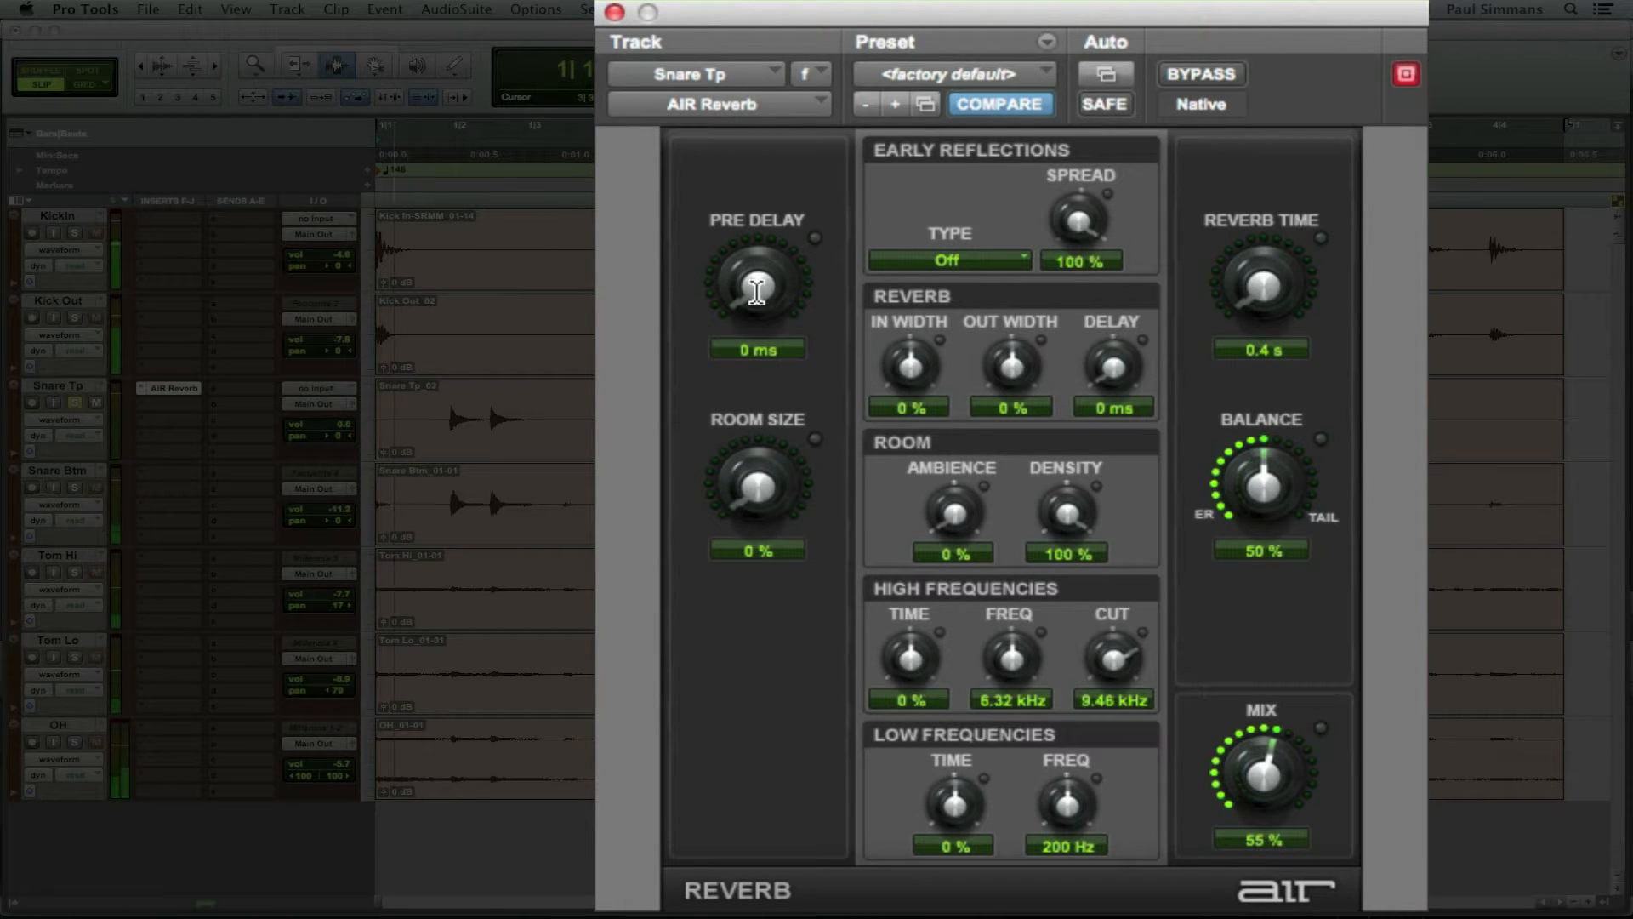
{"action": "left_click_drag", "start_coordinate": [755, 287], "coordinate": [798, 73]}
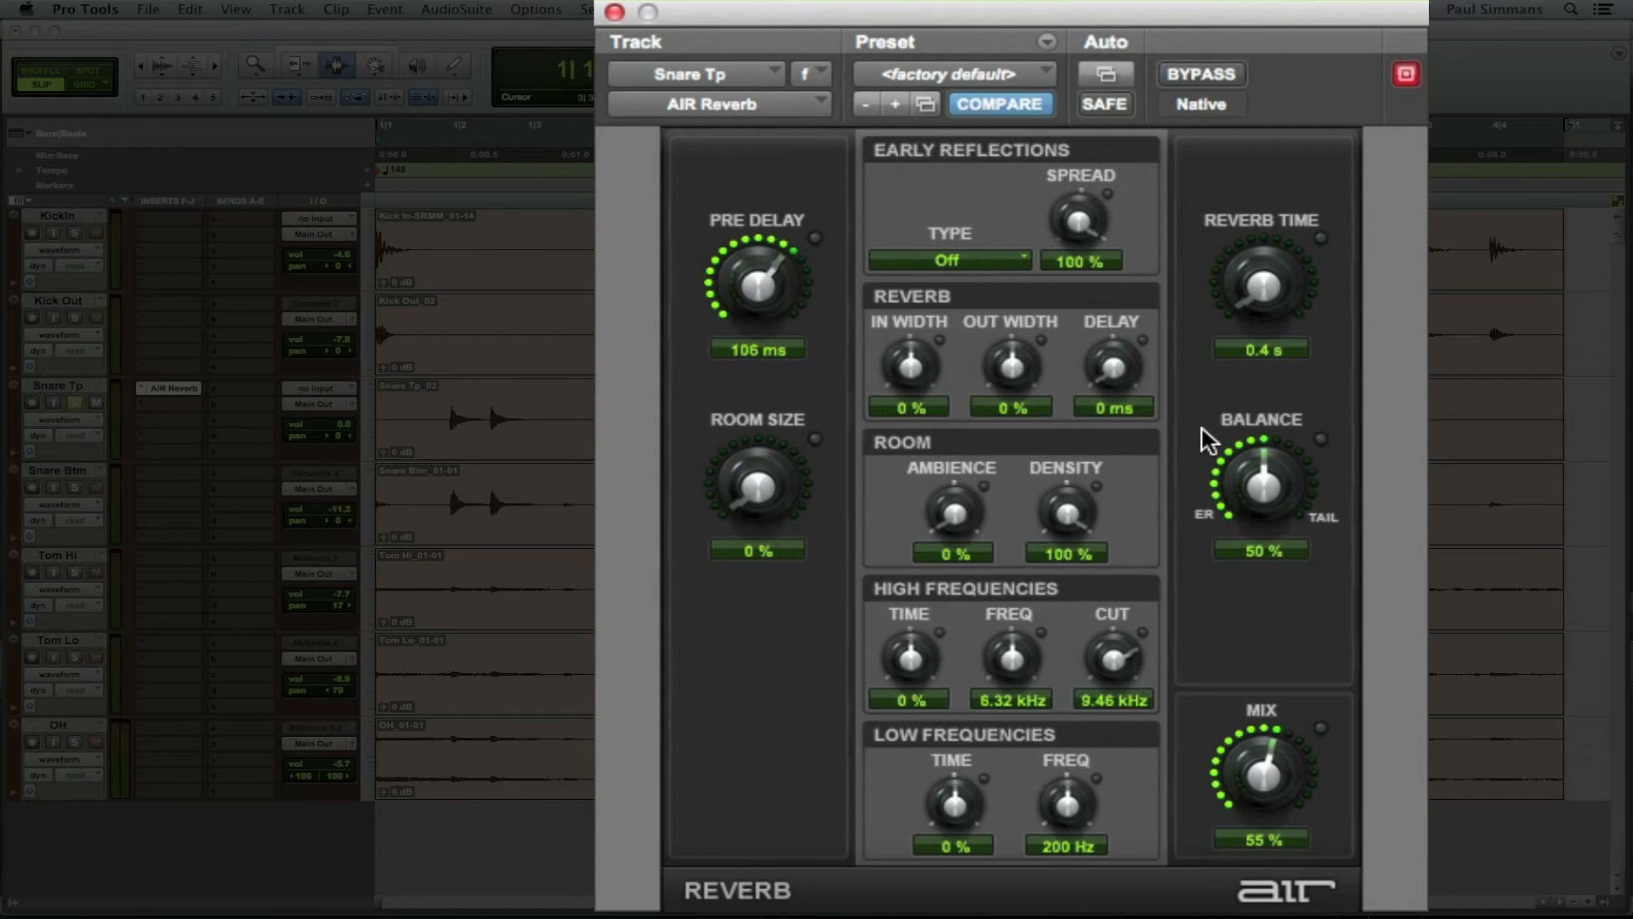
Step: Replay and dial in pre-delay 45 ms, room size 38% and reverb time 1.3 s
{"action": "key", "text": "space"}
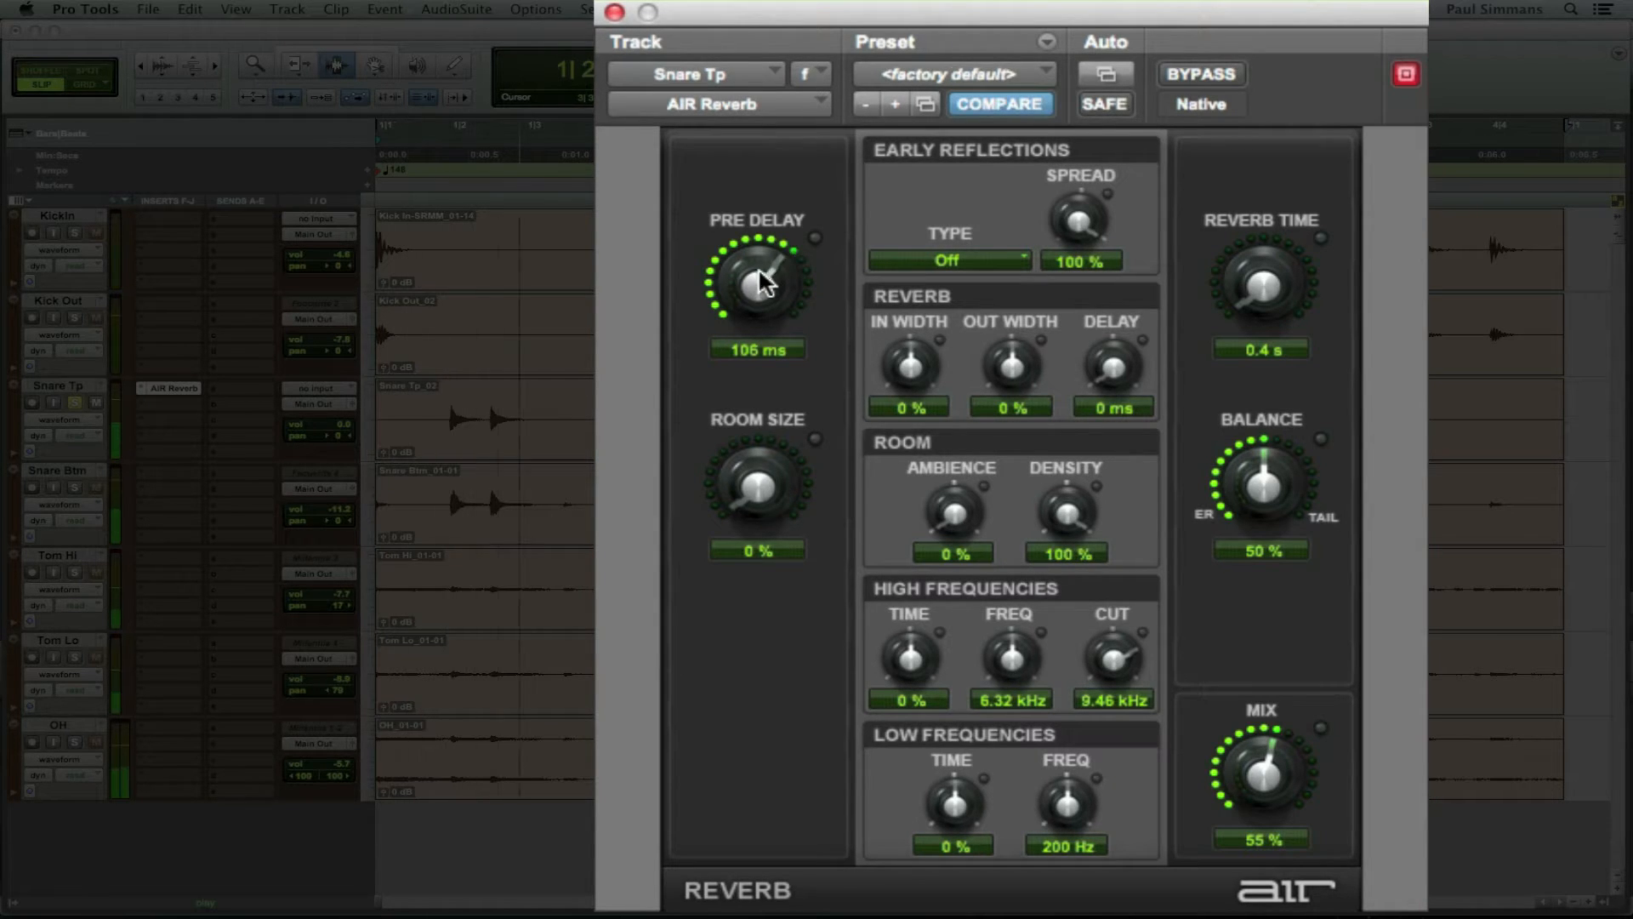
{"action": "left_click_drag", "start_coordinate": [755, 280], "coordinate": [757, 344]}
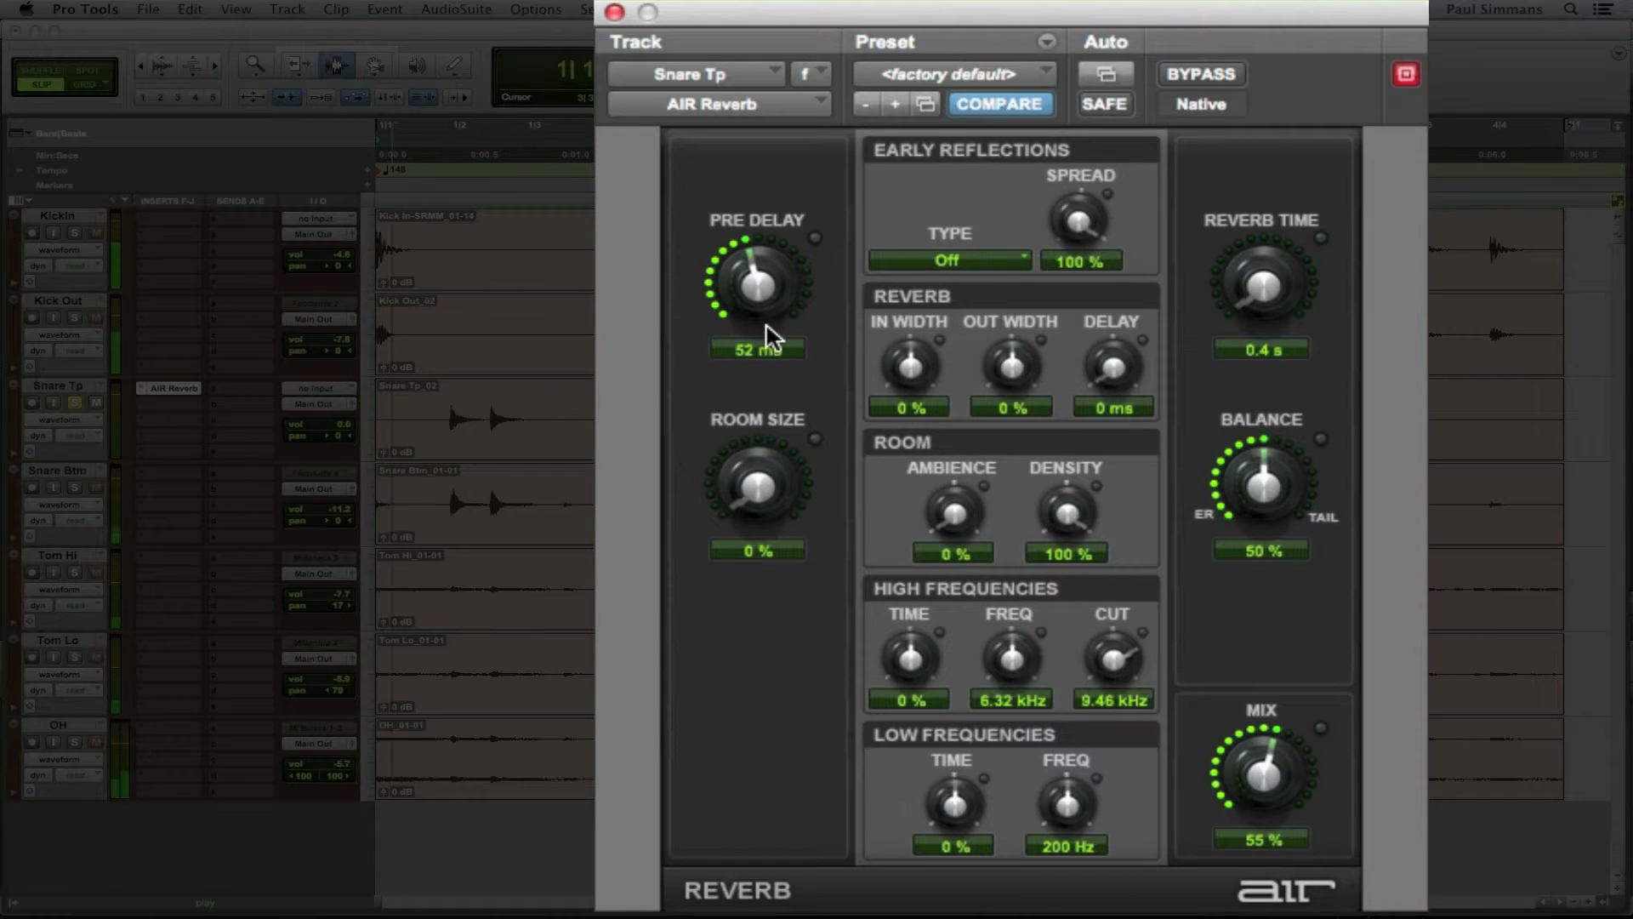
{"action": "left_click_drag", "start_coordinate": [773, 314], "coordinate": [765, 313]}
{"action": "left_click_drag", "start_coordinate": [756, 482], "coordinate": [791, 340]}
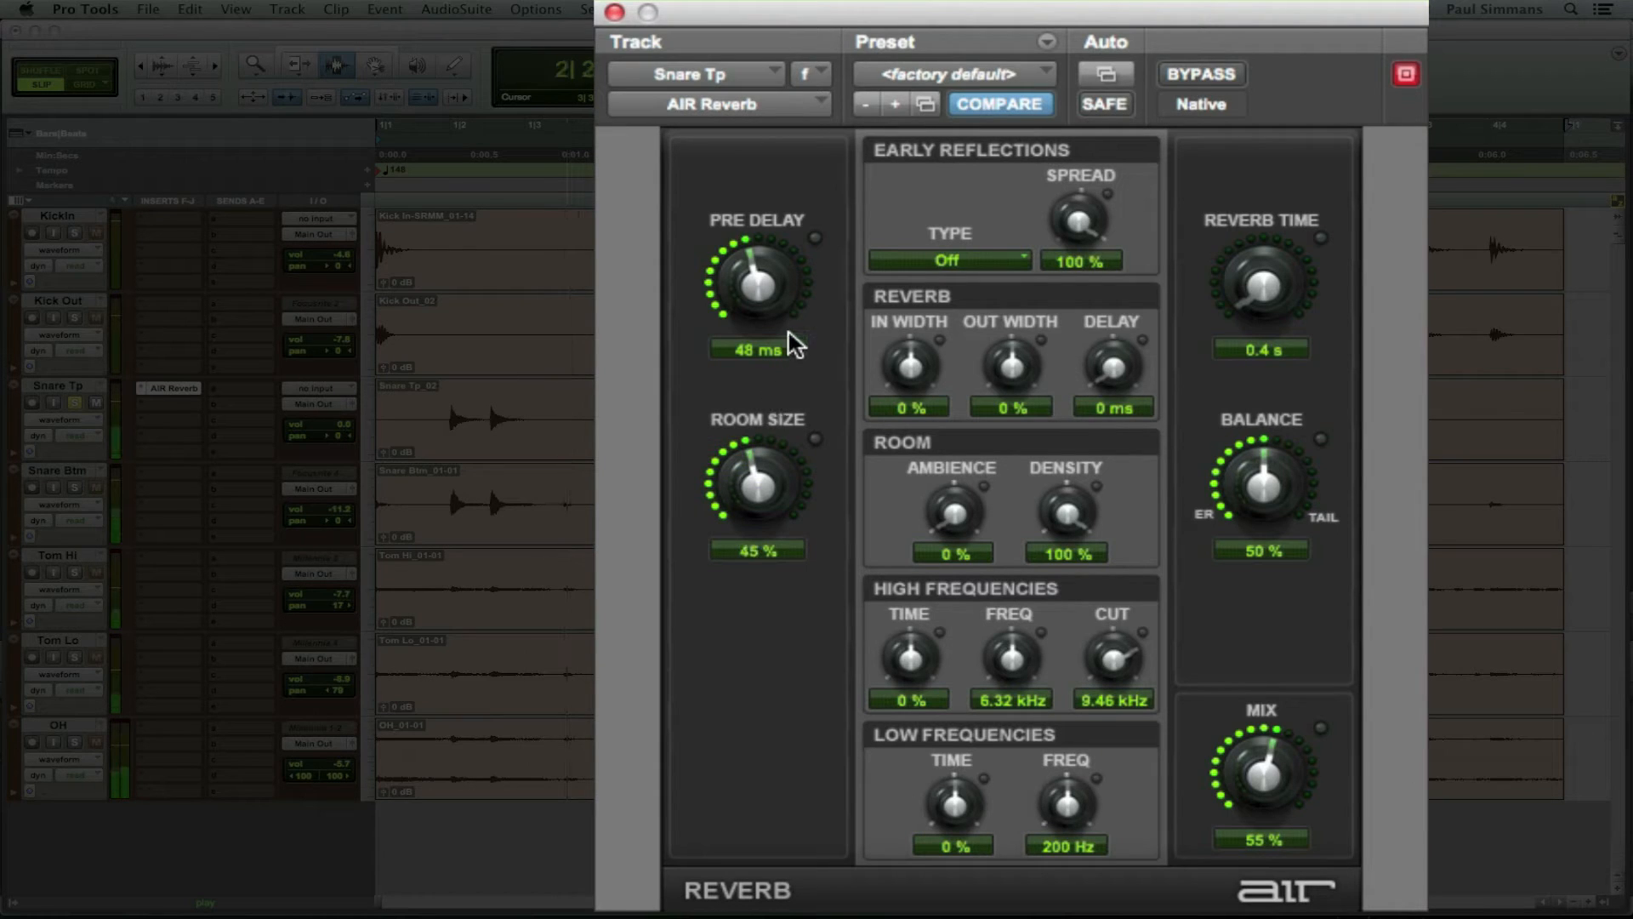
{"action": "left_click_drag", "start_coordinate": [1243, 291], "coordinate": [1289, 203]}
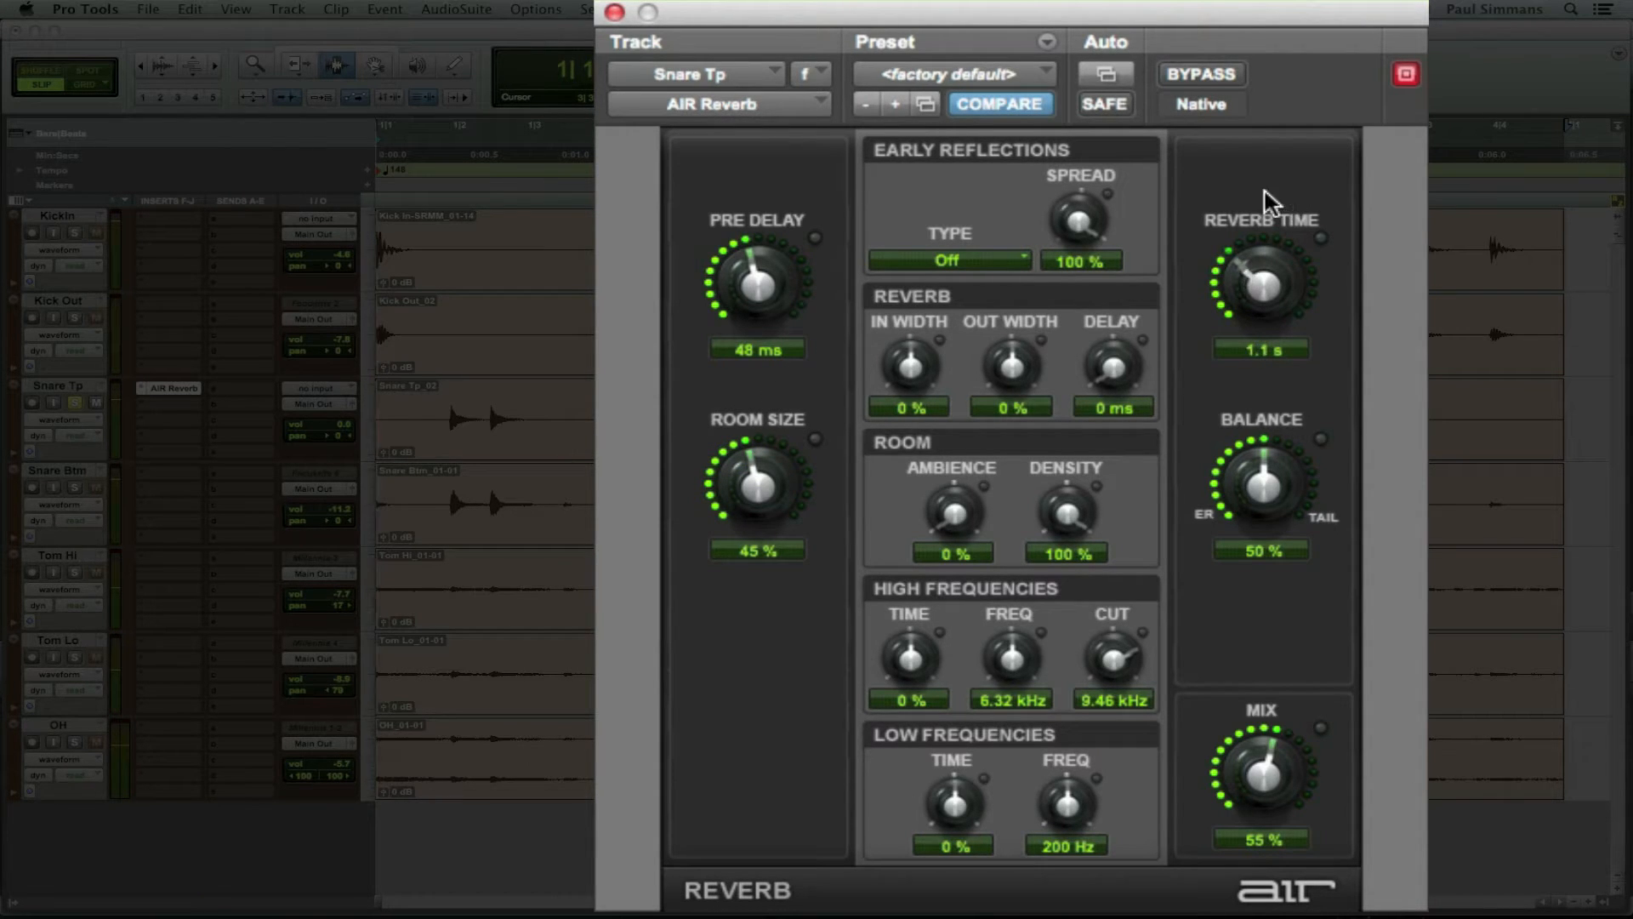
{"action": "left_click_drag", "start_coordinate": [1261, 270], "coordinate": [1259, 265]}
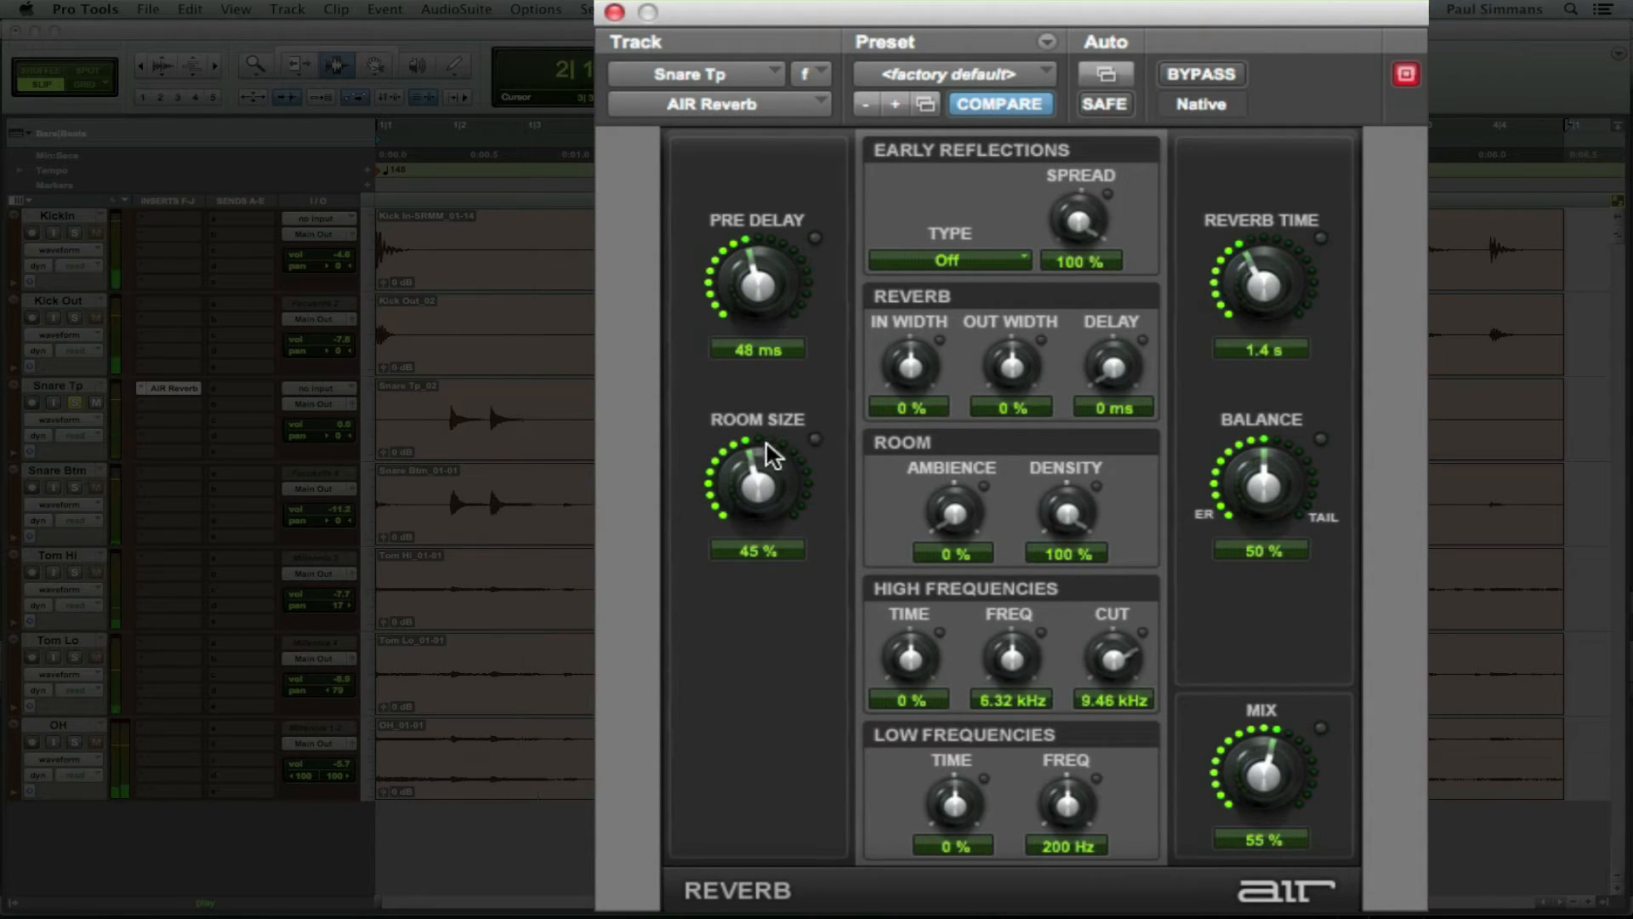
{"action": "left_click_drag", "start_coordinate": [766, 454], "coordinate": [759, 484]}
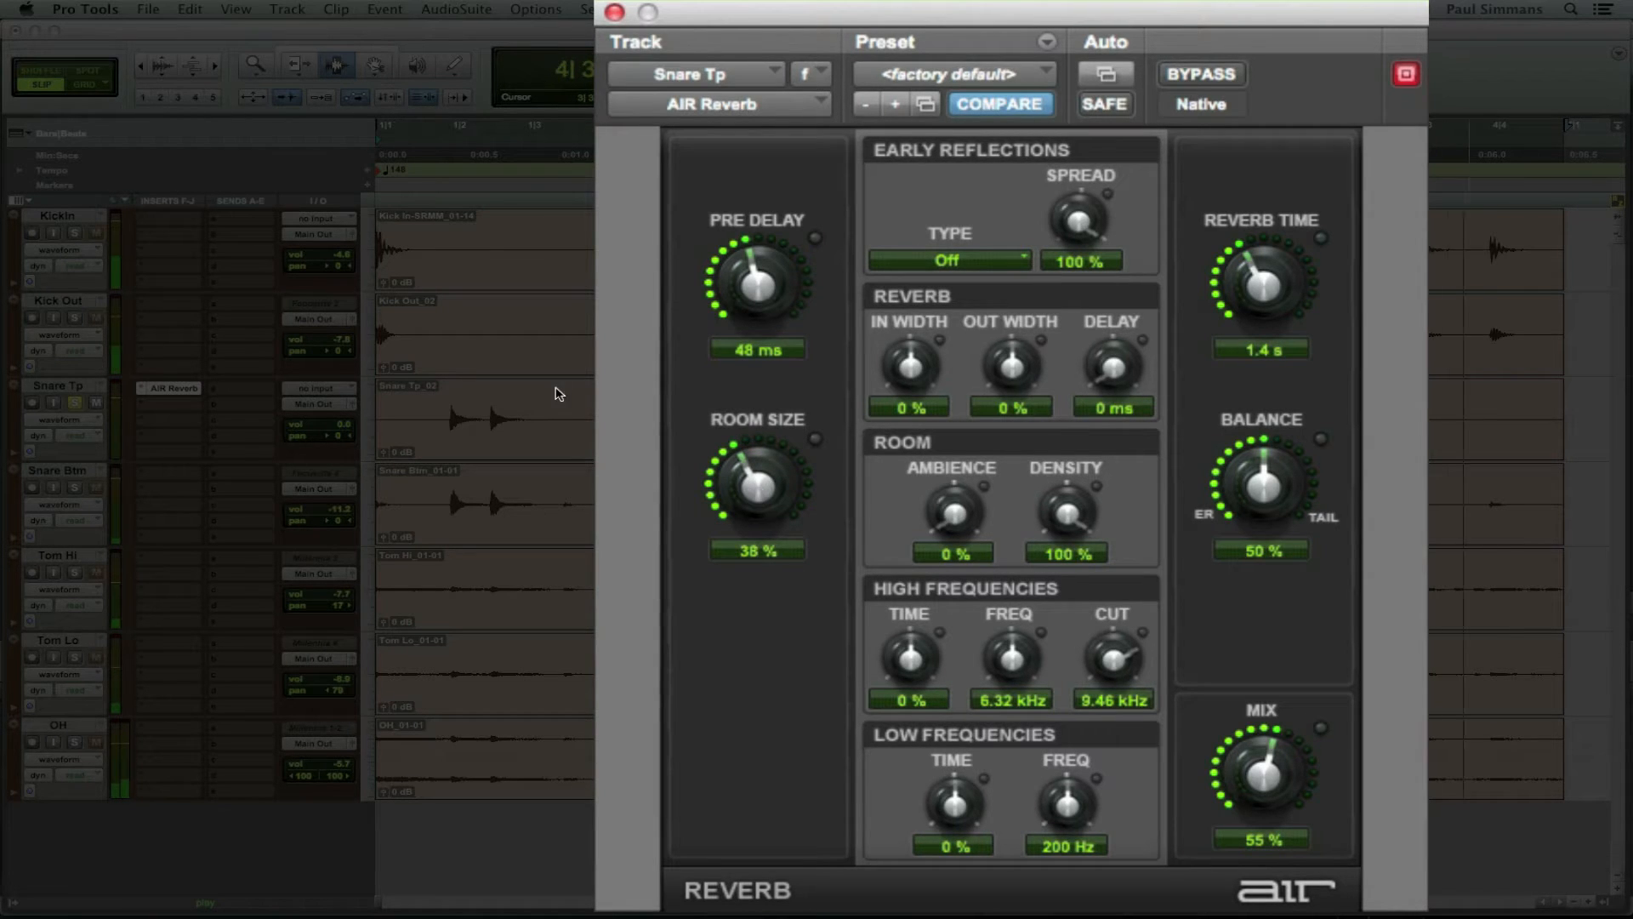
{"action": "left_click", "coordinate": [78, 409]}
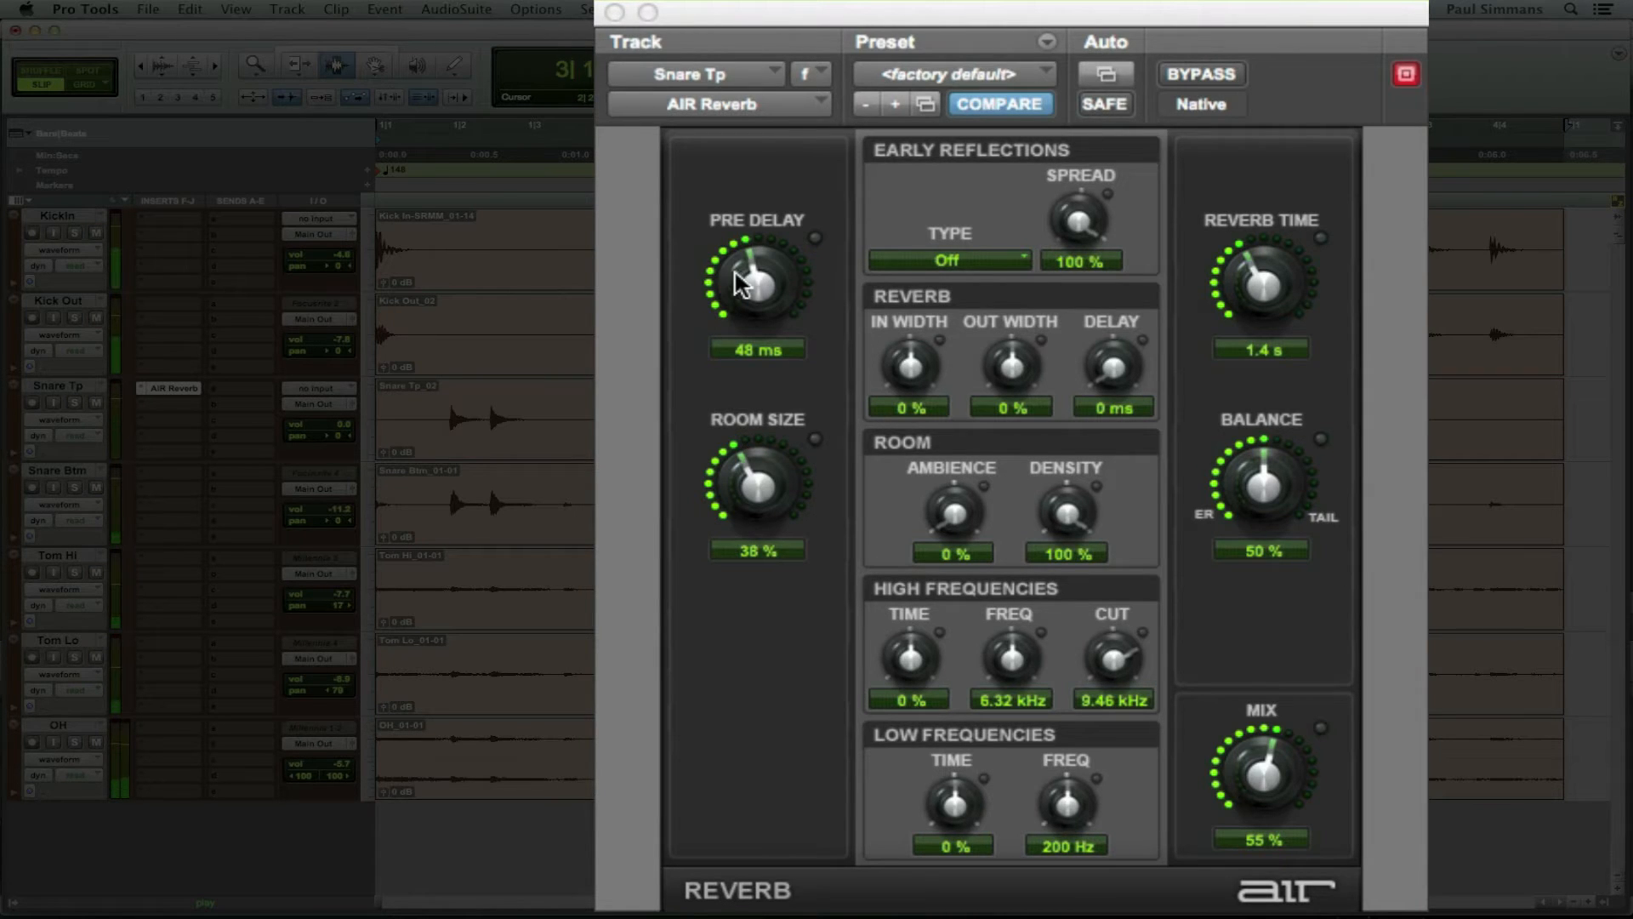
{"action": "left_click_drag", "start_coordinate": [742, 283], "coordinate": [745, 289]}
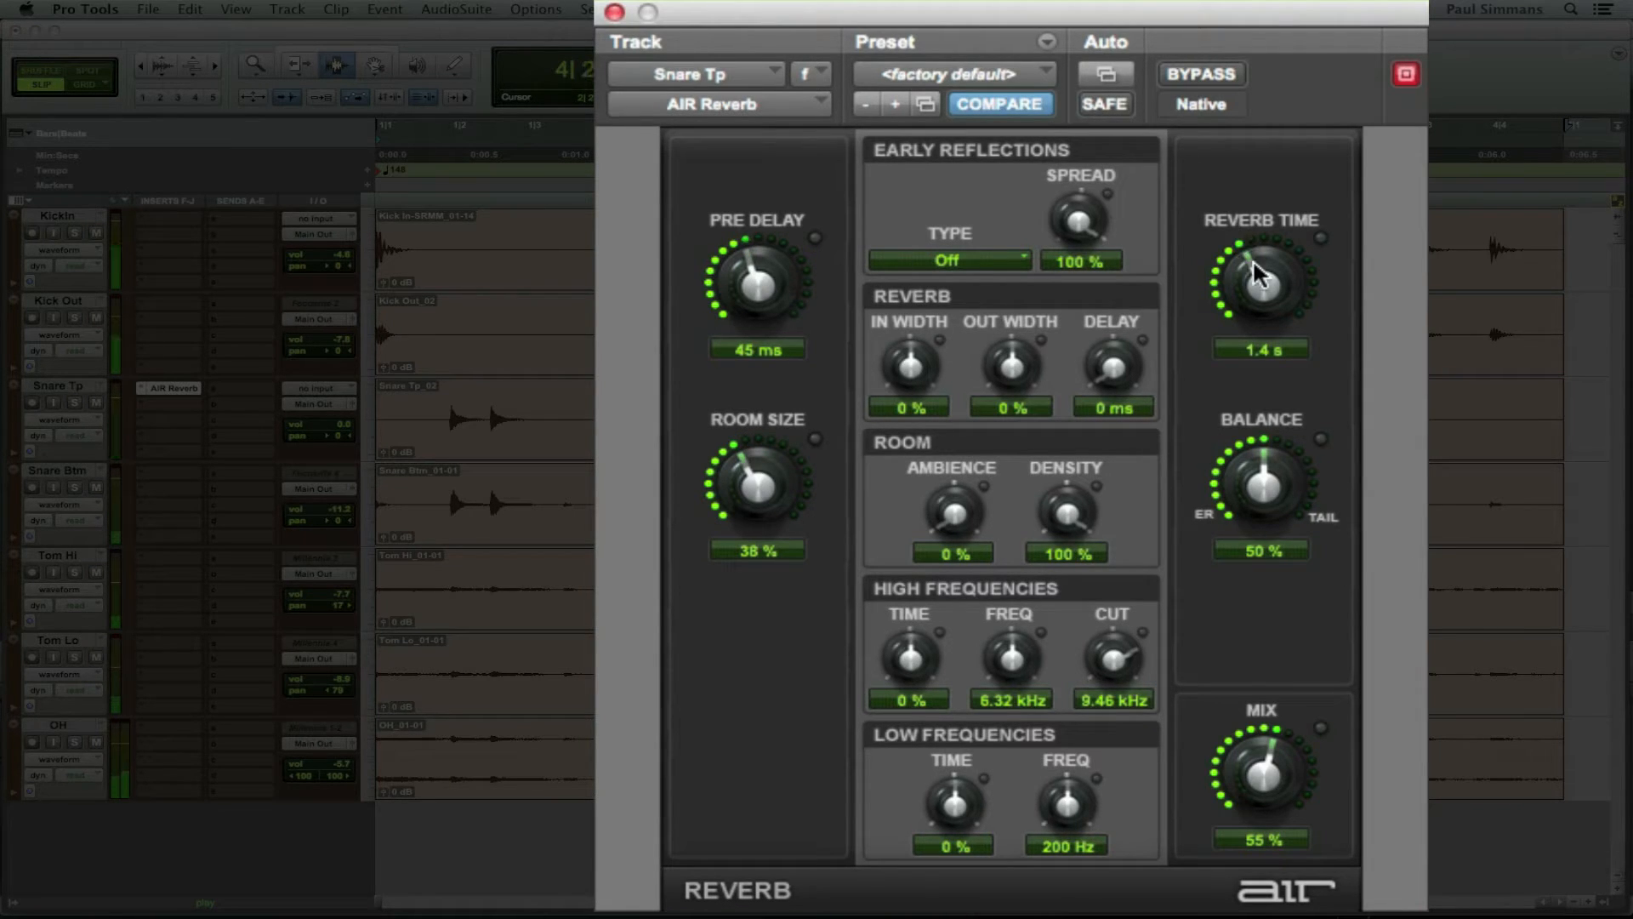
{"action": "left_click_drag", "start_coordinate": [1257, 274], "coordinate": [1250, 264]}
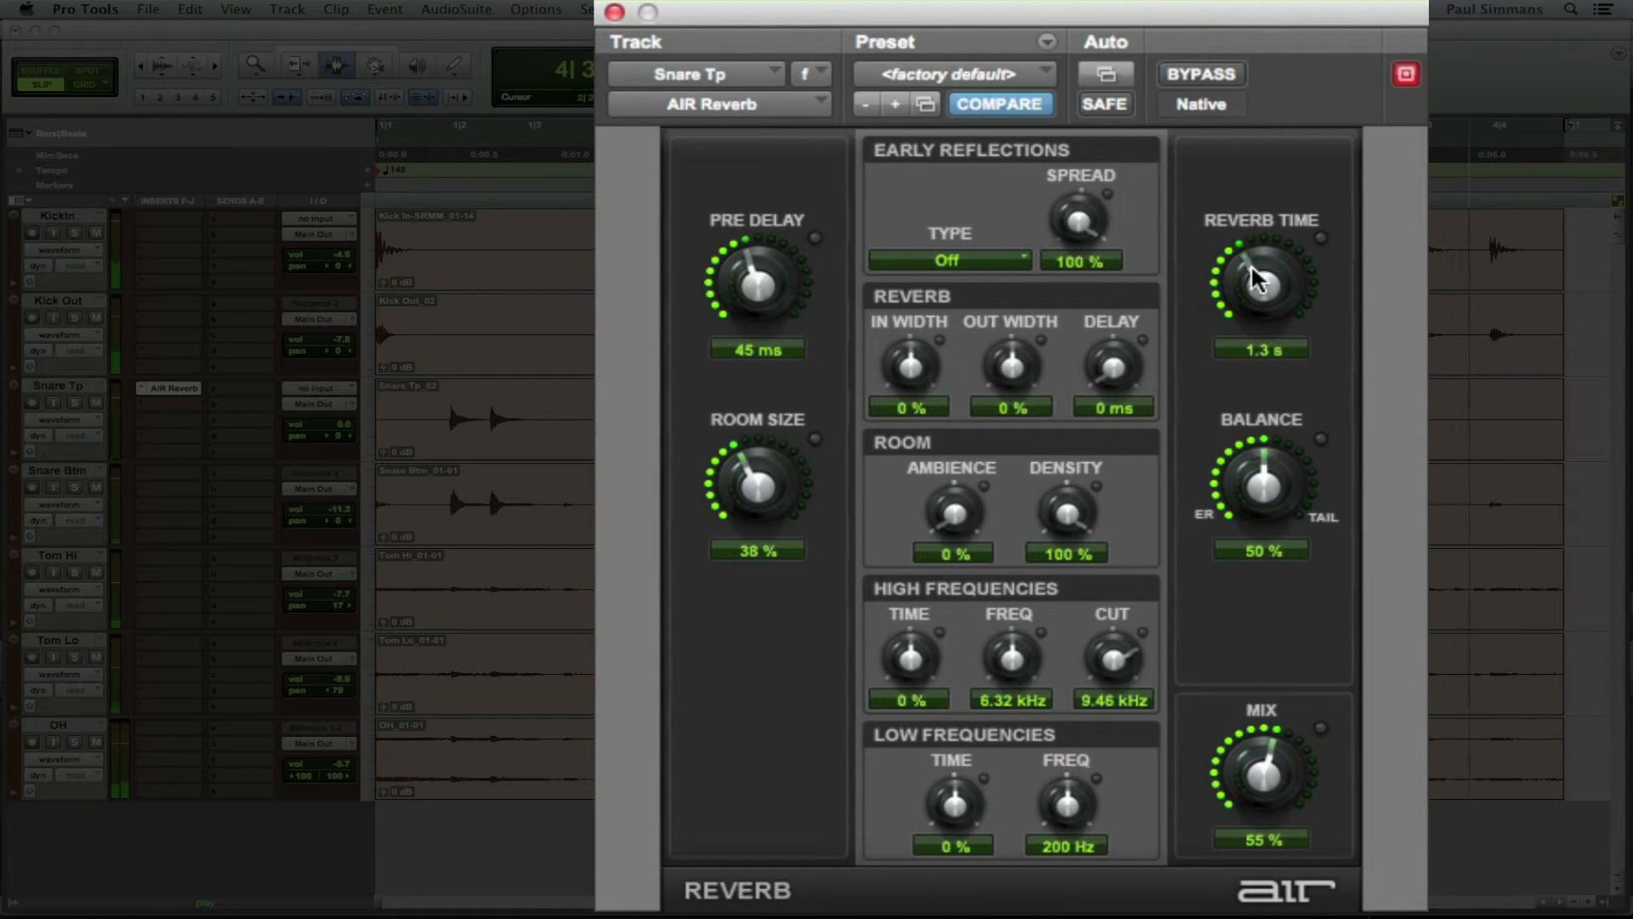
Step: A/B the reverb with Bypass, then set reverb time 1.1 s, room size 34%, pre-delay 0 ms
{"action": "left_click", "coordinate": [1203, 73]}
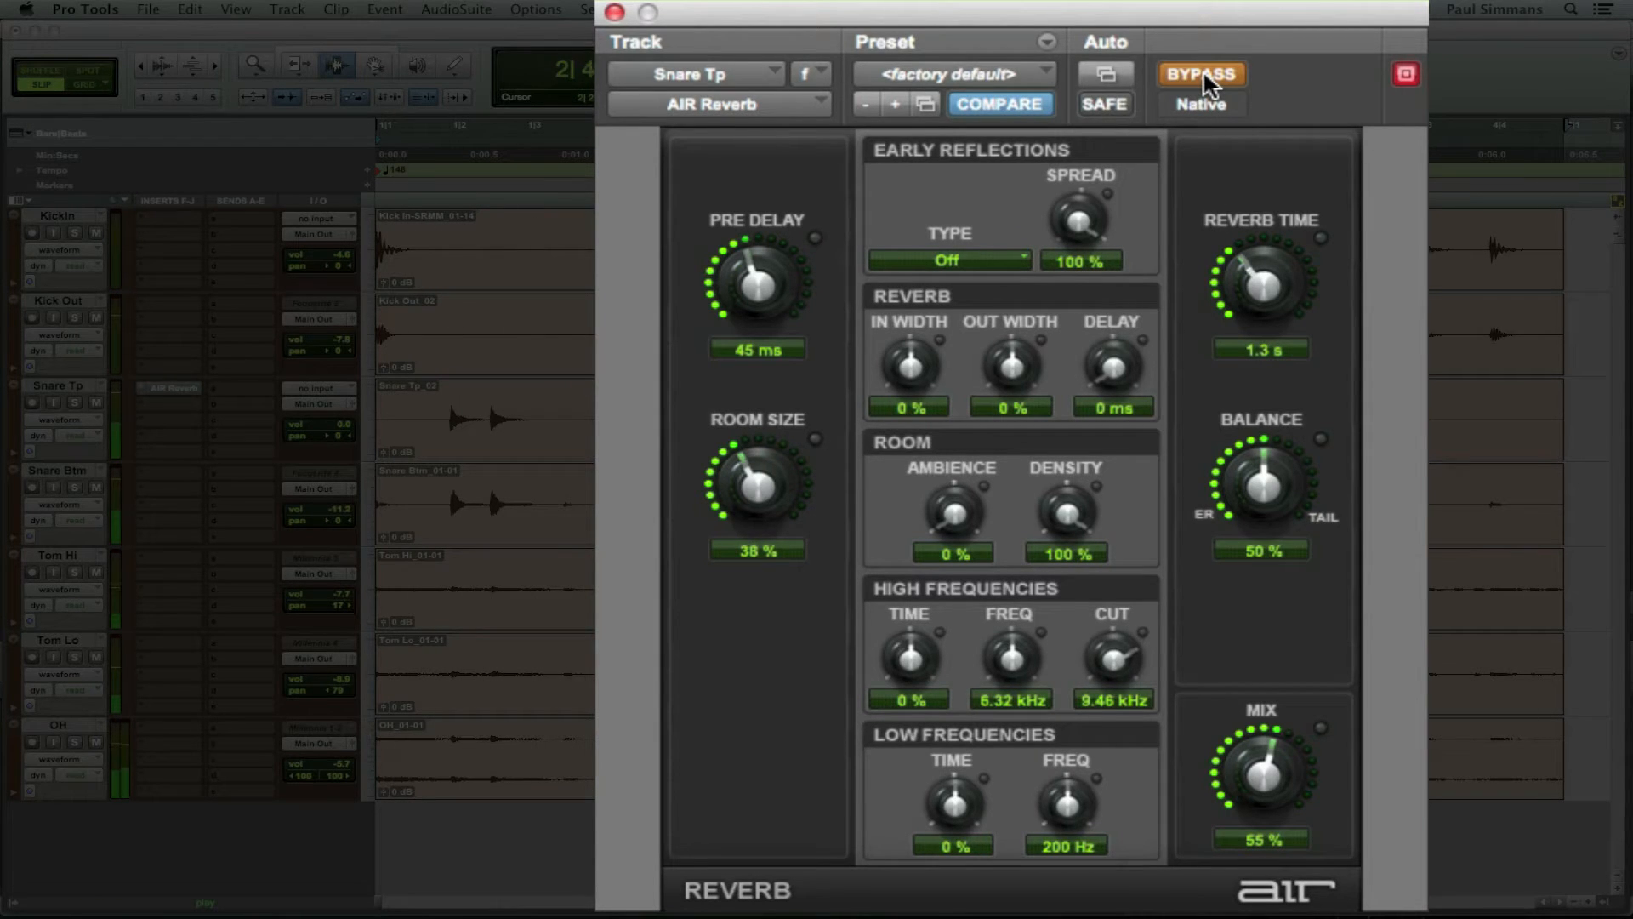
{"action": "left_click", "coordinate": [1203, 73]}
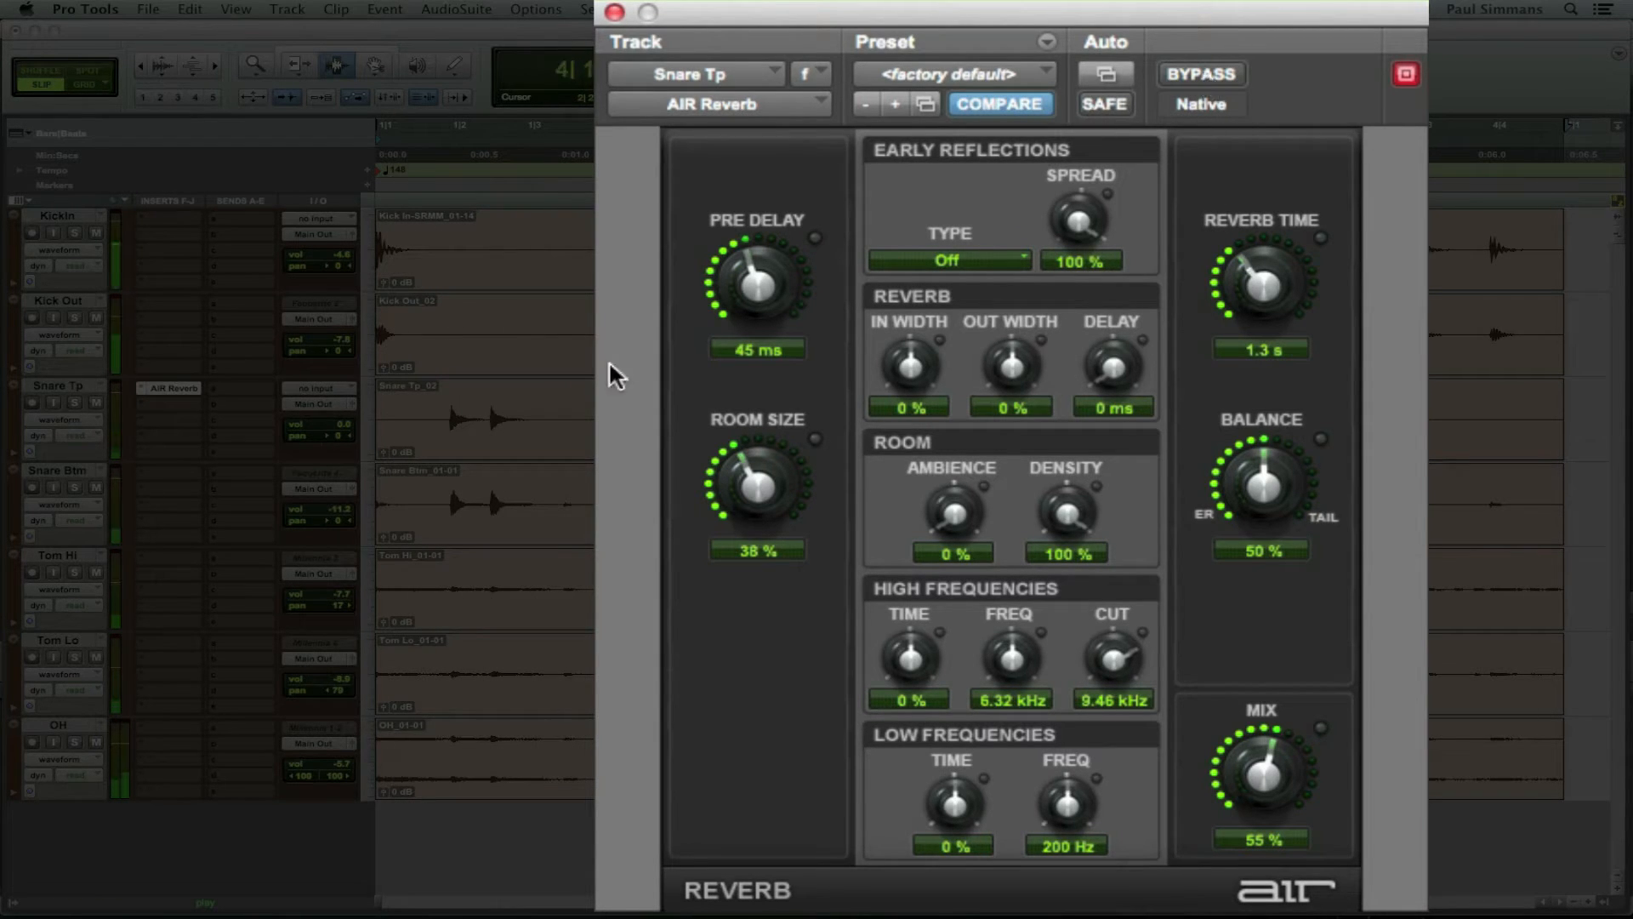
{"action": "left_click_drag", "start_coordinate": [1257, 283], "coordinate": [1254, 308]}
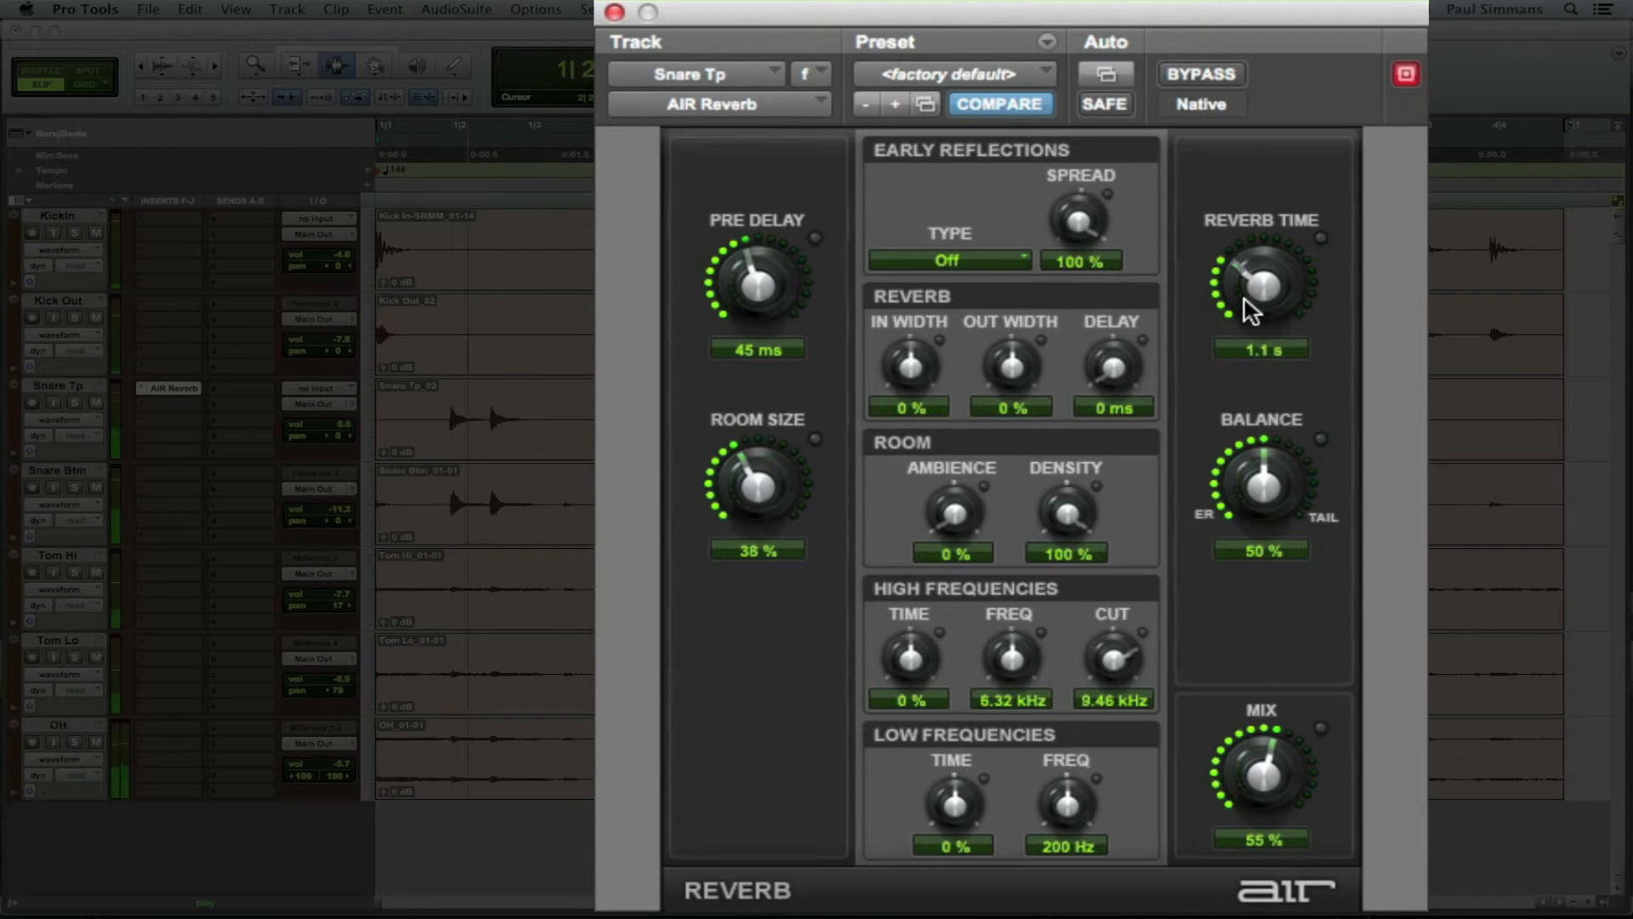
{"action": "left_click_drag", "start_coordinate": [774, 467], "coordinate": [758, 498]}
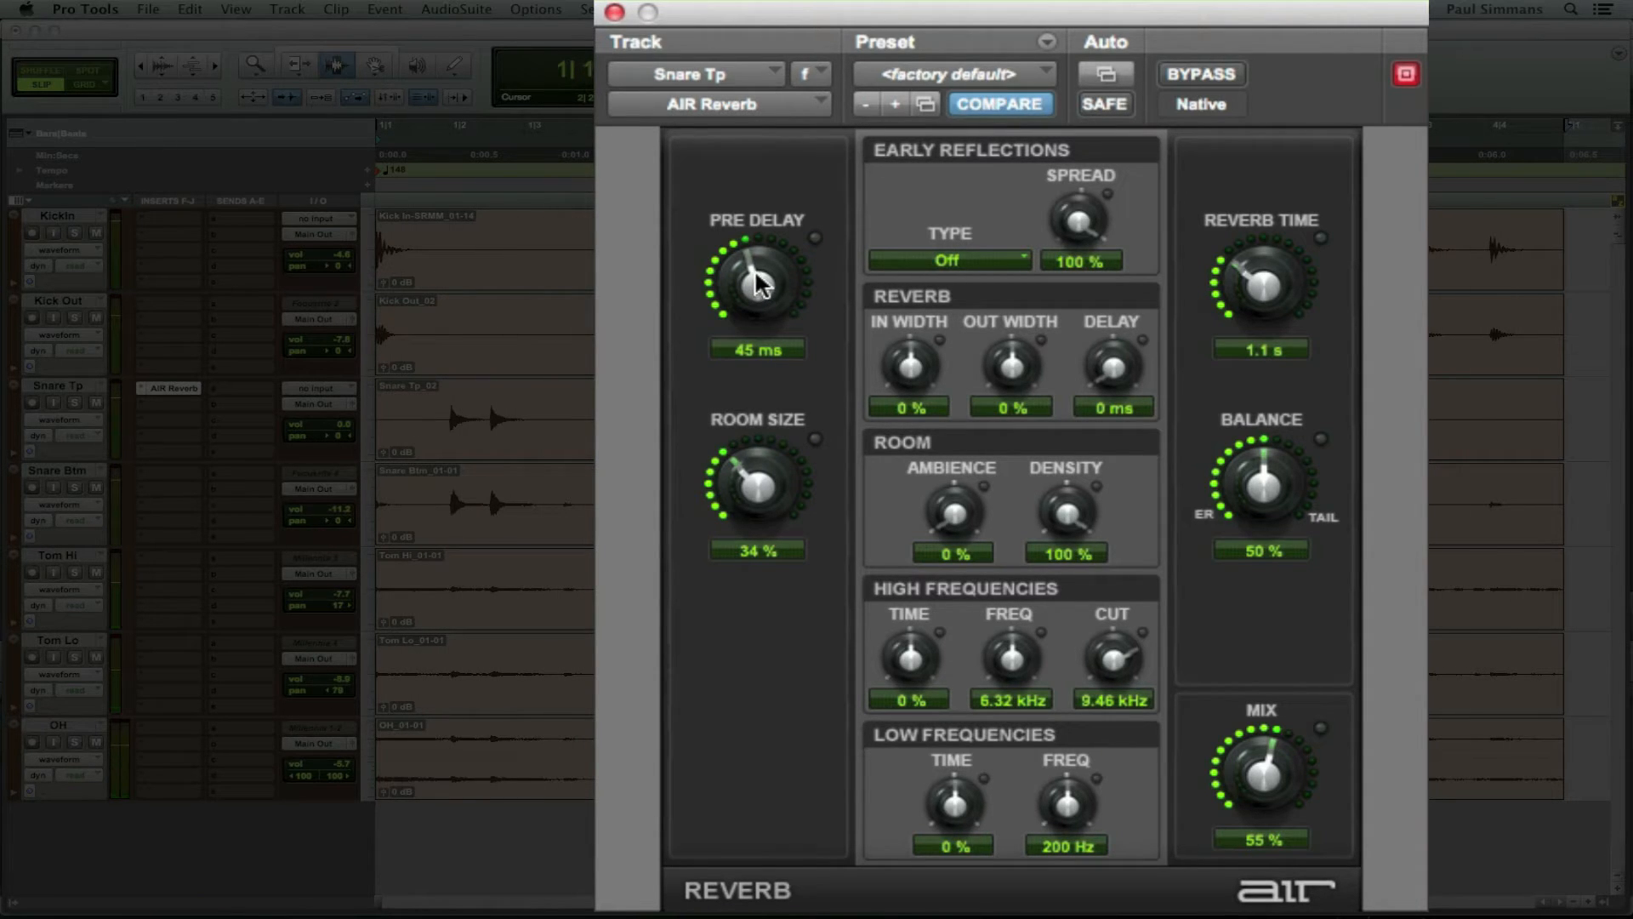
{"action": "left_click_drag", "start_coordinate": [757, 282], "coordinate": [755, 423]}
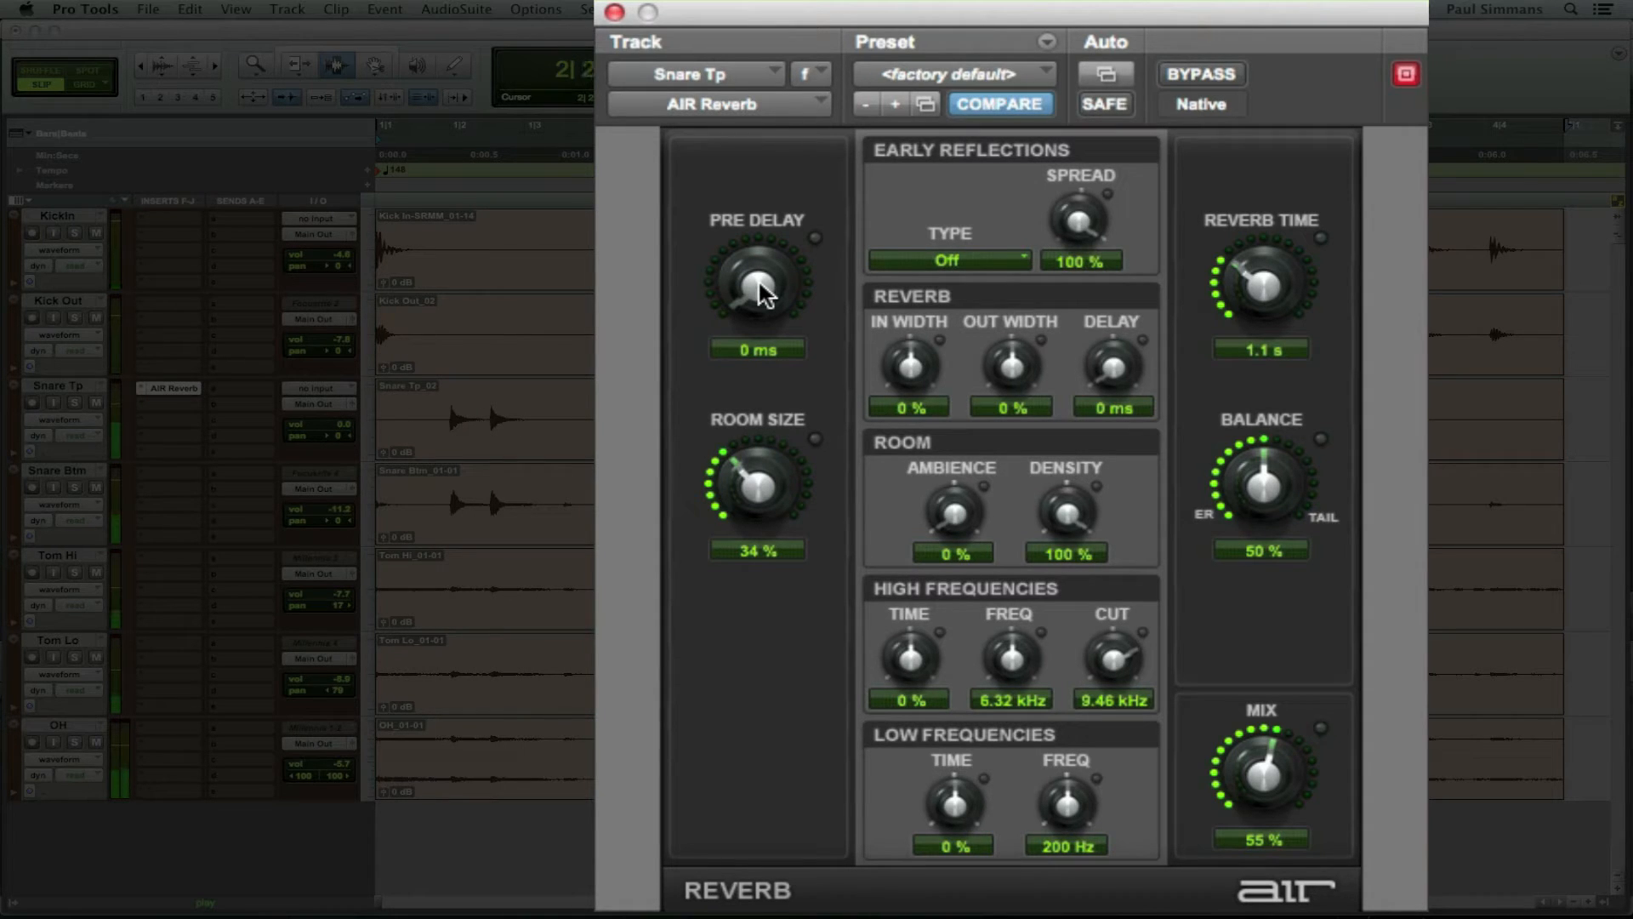
Step: Toggle Bypass to compare, then raise the pre-delay through 37 ms to about 46 ms
{"action": "left_click", "coordinate": [1216, 77]}
{"action": "left_click", "coordinate": [1216, 76]}
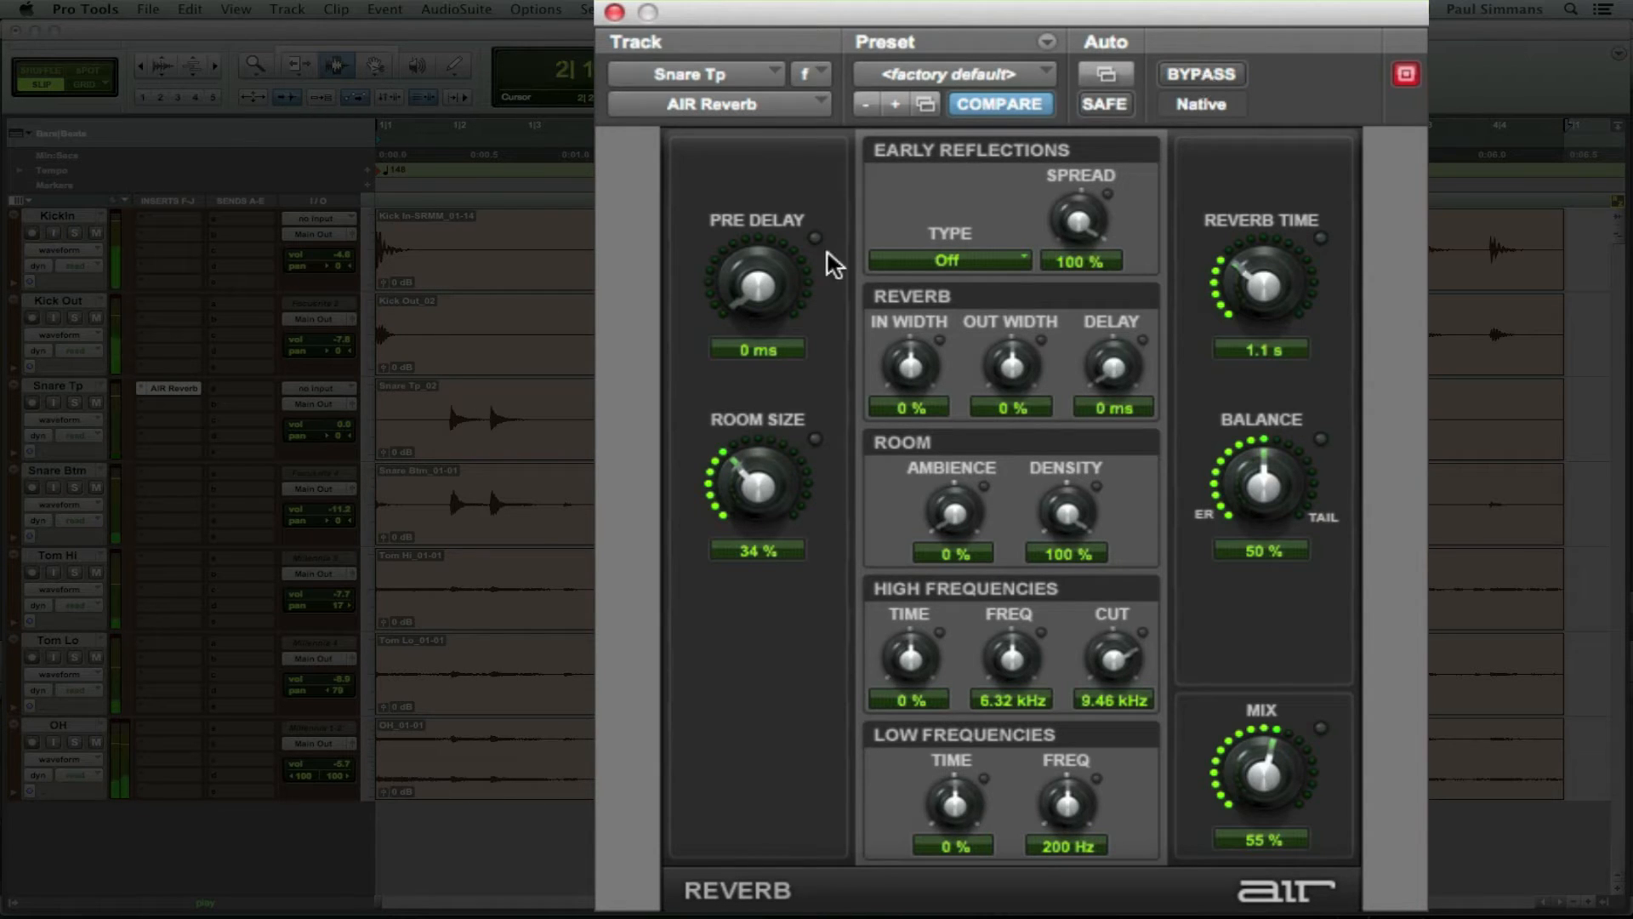
{"action": "left_click_drag", "start_coordinate": [758, 302], "coordinate": [796, 150]}
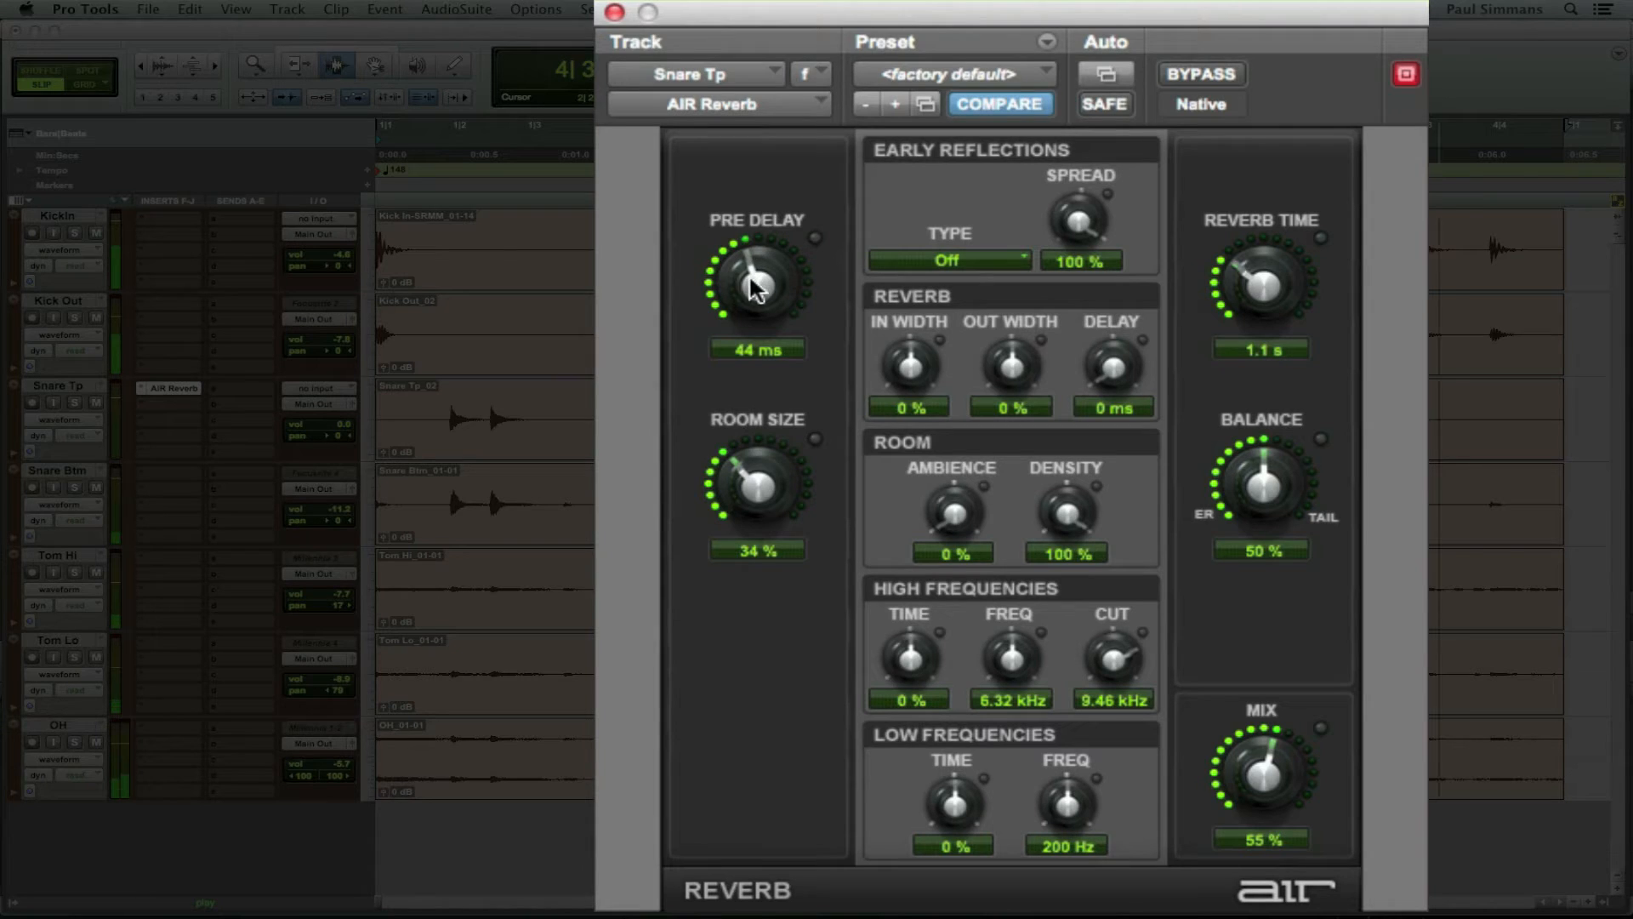
{"action": "left_click_drag", "start_coordinate": [752, 300], "coordinate": [749, 335]}
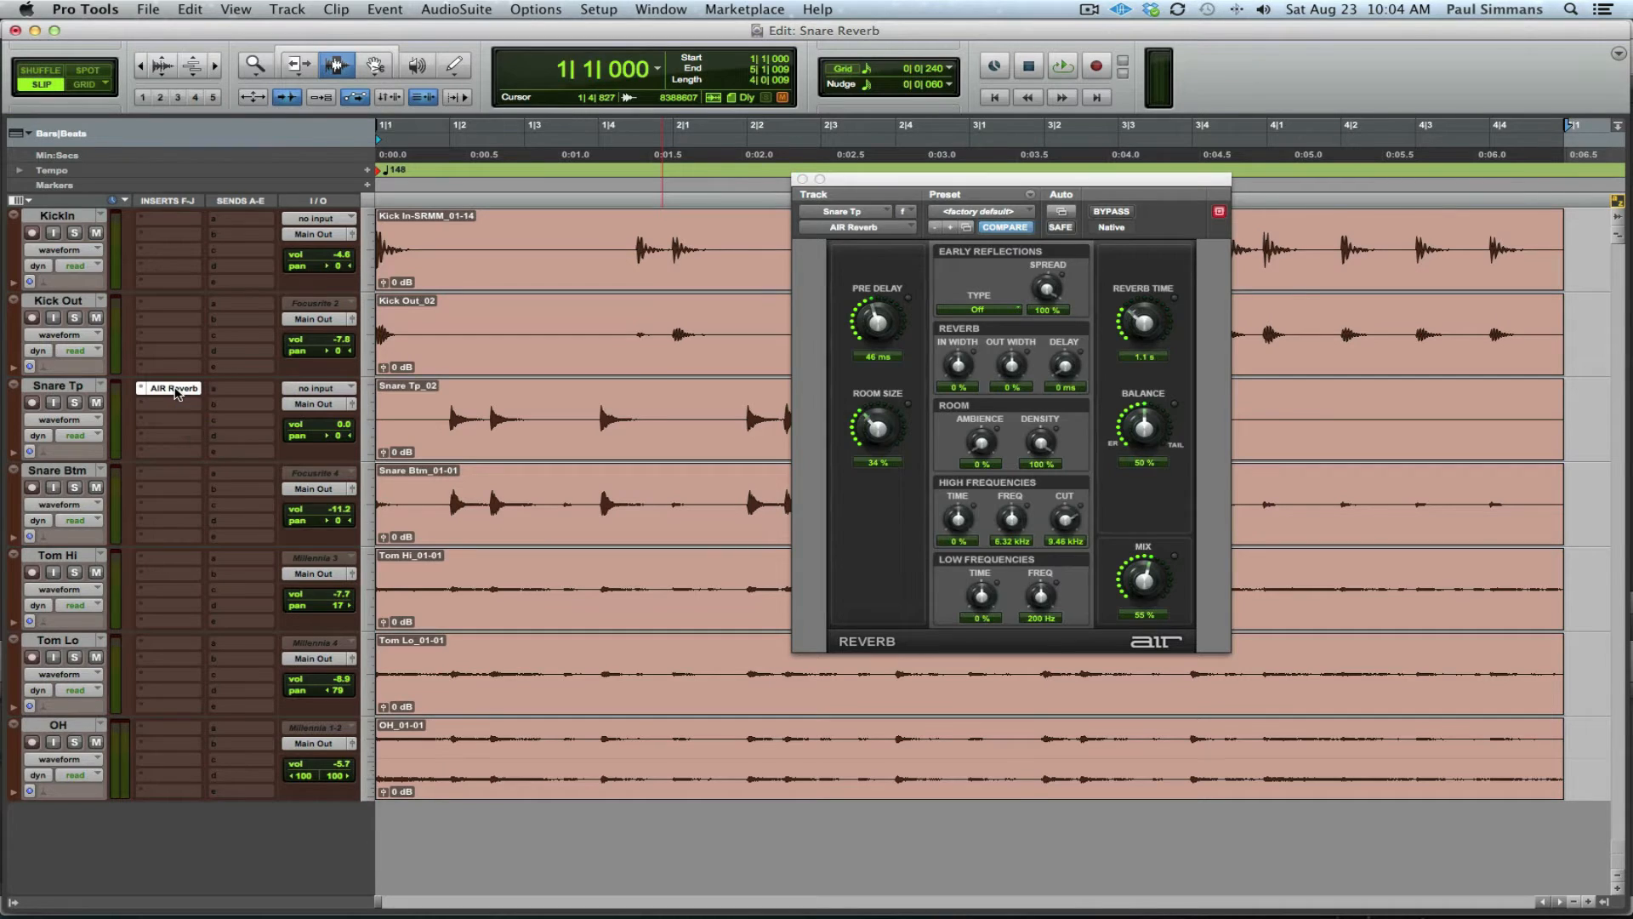
Step: Make Snare Tp's AIR Reverb insert inactive and bring up its Send A routing menu
{"action": "left_click", "coordinate": [175, 389], "text": "ctrl+super"}
{"action": "right_click", "coordinate": [161, 389]}
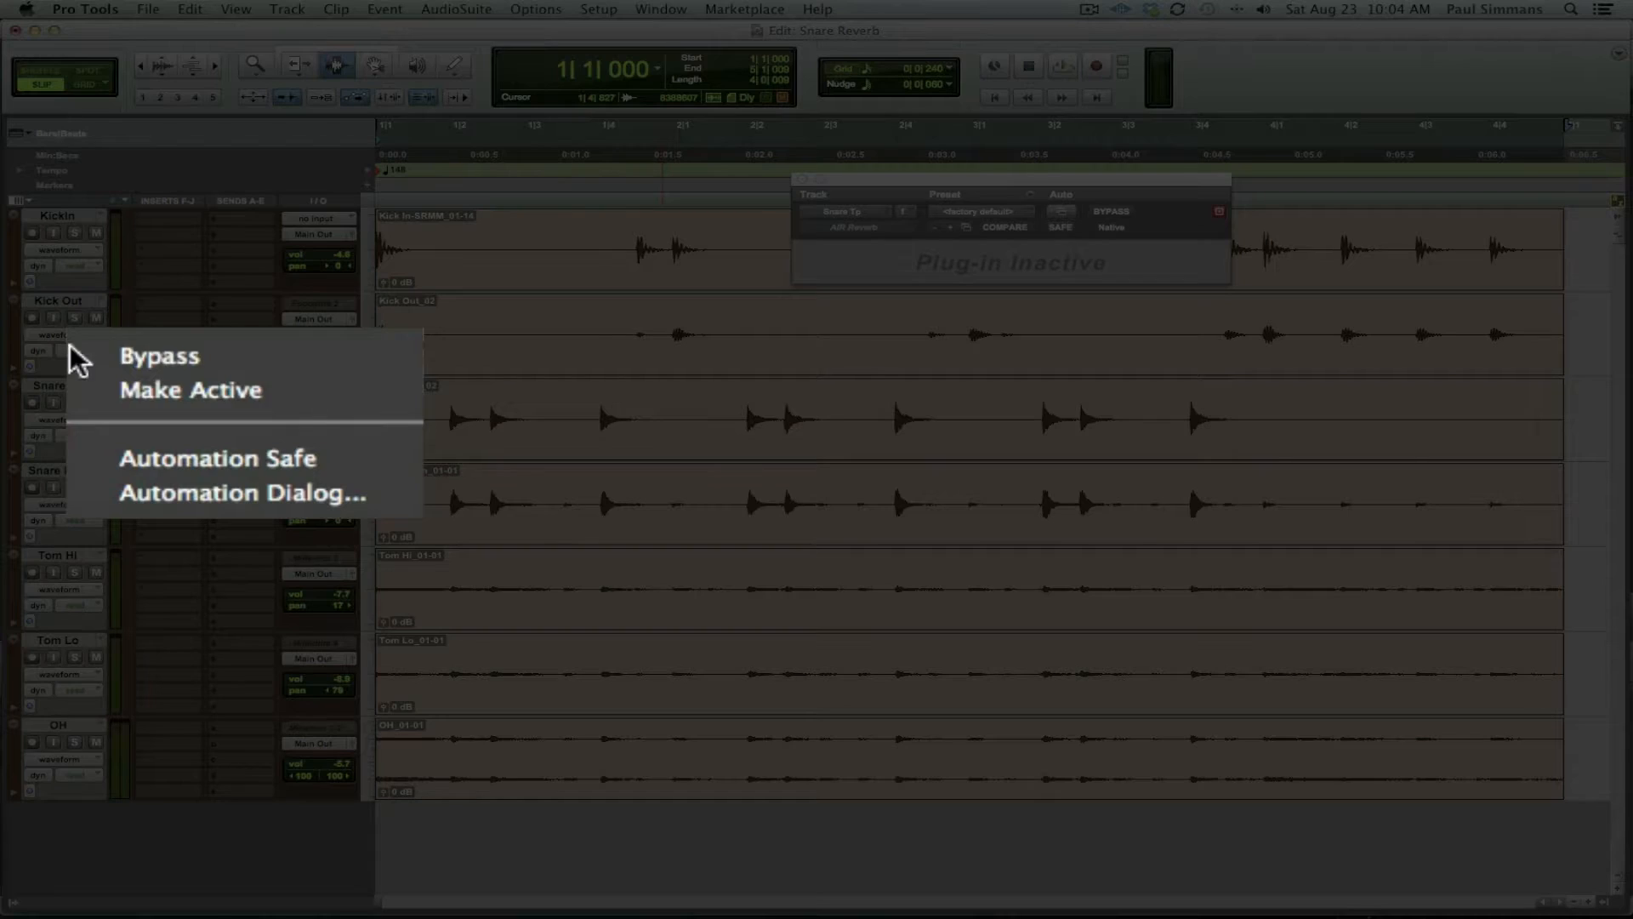
{"action": "left_click", "coordinate": [238, 394]}
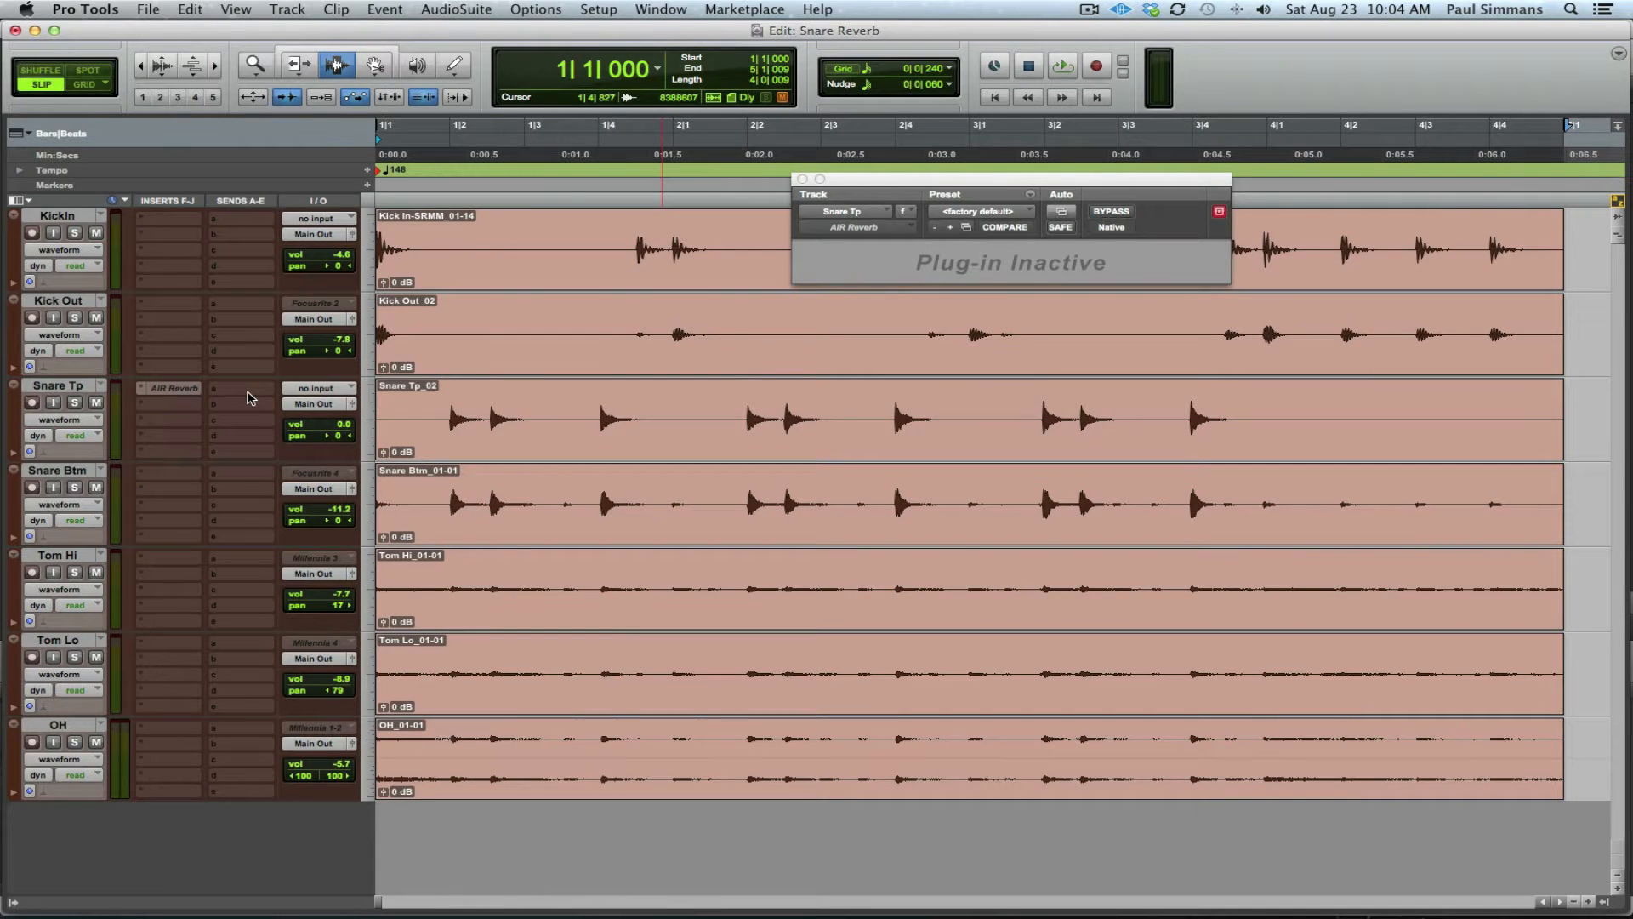
{"action": "left_click", "coordinate": [251, 394]}
{"action": "mouse_move", "coordinate": [289, 437]}
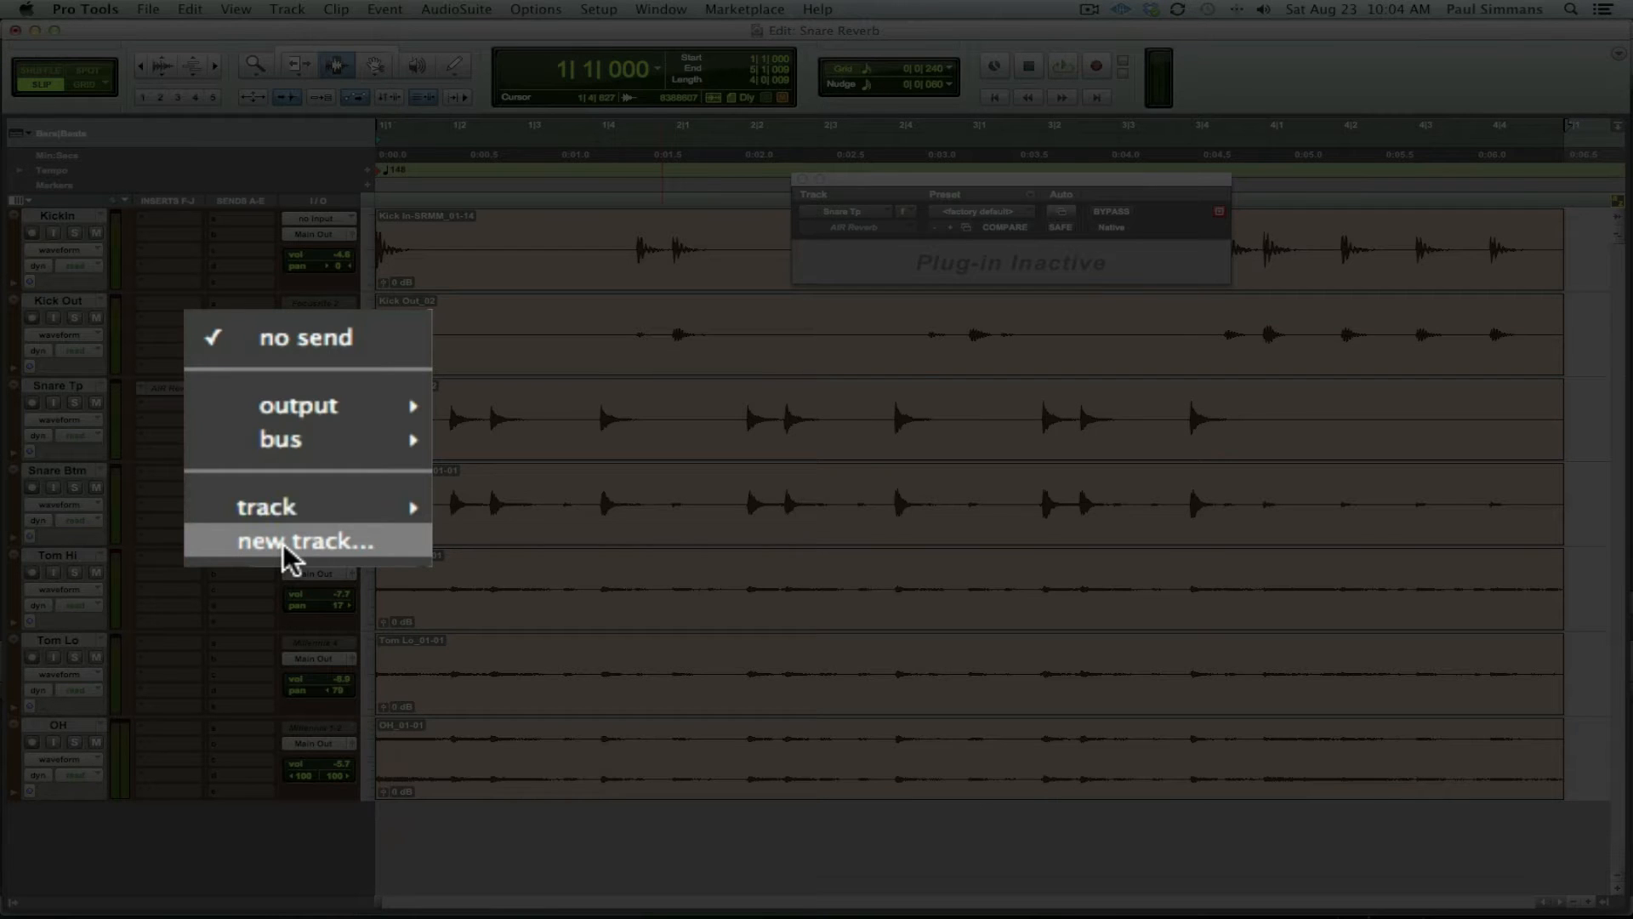
Step: Create a new stereo aux track named 'Reverb' from Snare Tp's send menu
{"action": "left_click", "coordinate": [299, 490]}
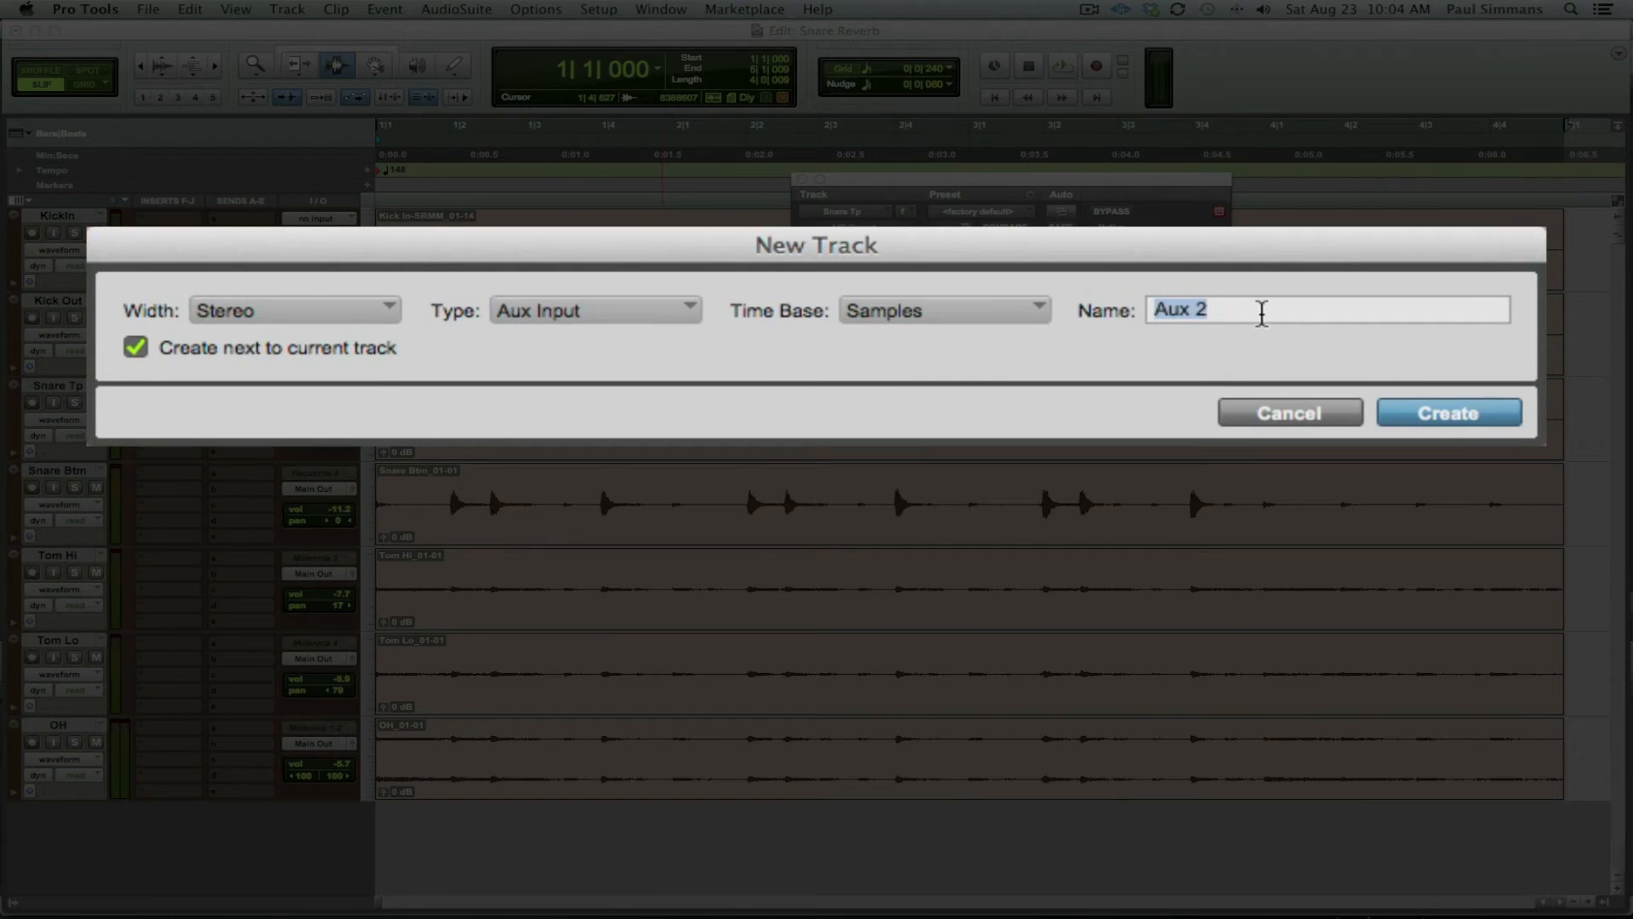
{"action": "type", "text": "Reverb"}
{"action": "key", "text": "Return"}
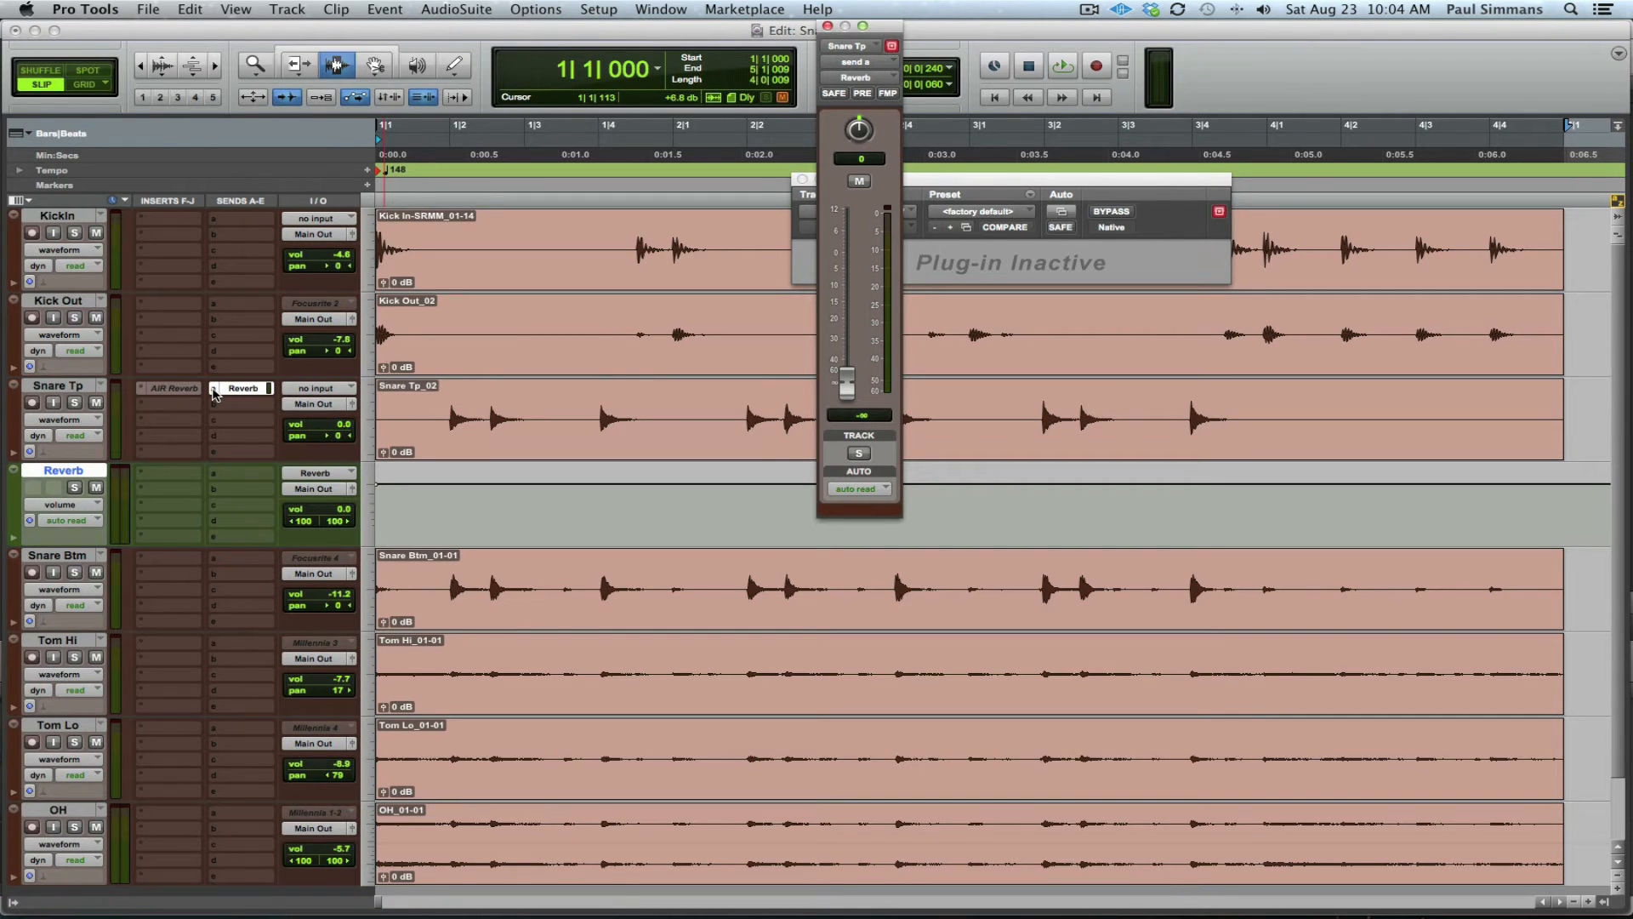
Step: Route Snare Tp's send to the Reverb (Stereo) bus
{"action": "left_click", "coordinate": [213, 394]}
{"action": "mouse_move", "coordinate": [238, 404]}
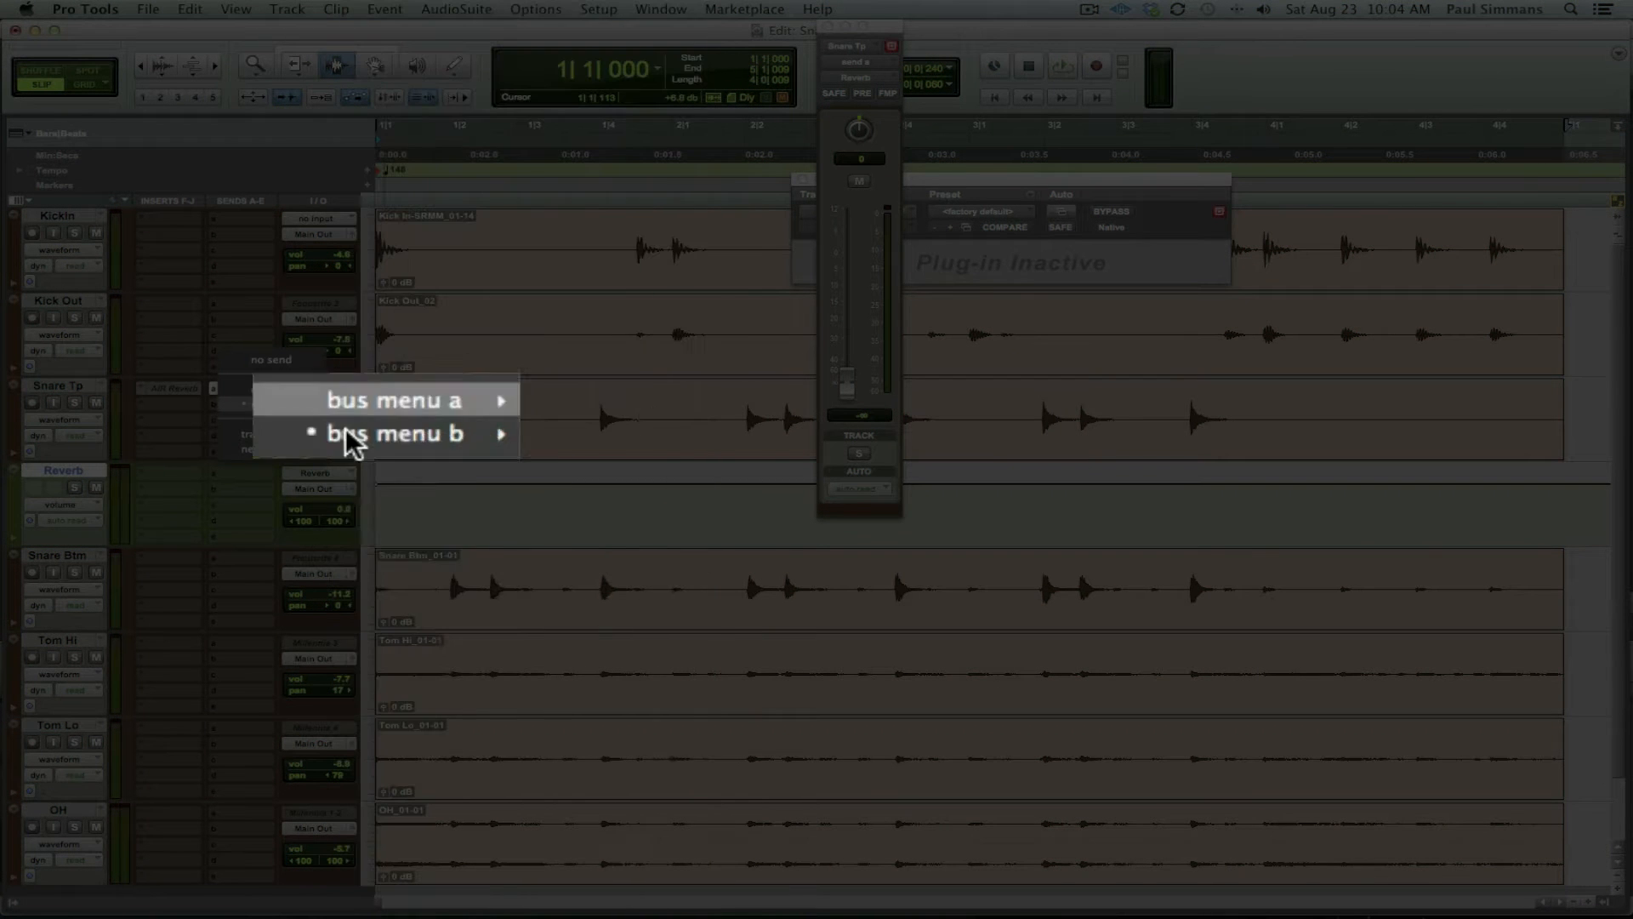
{"action": "mouse_move", "coordinate": [348, 439]}
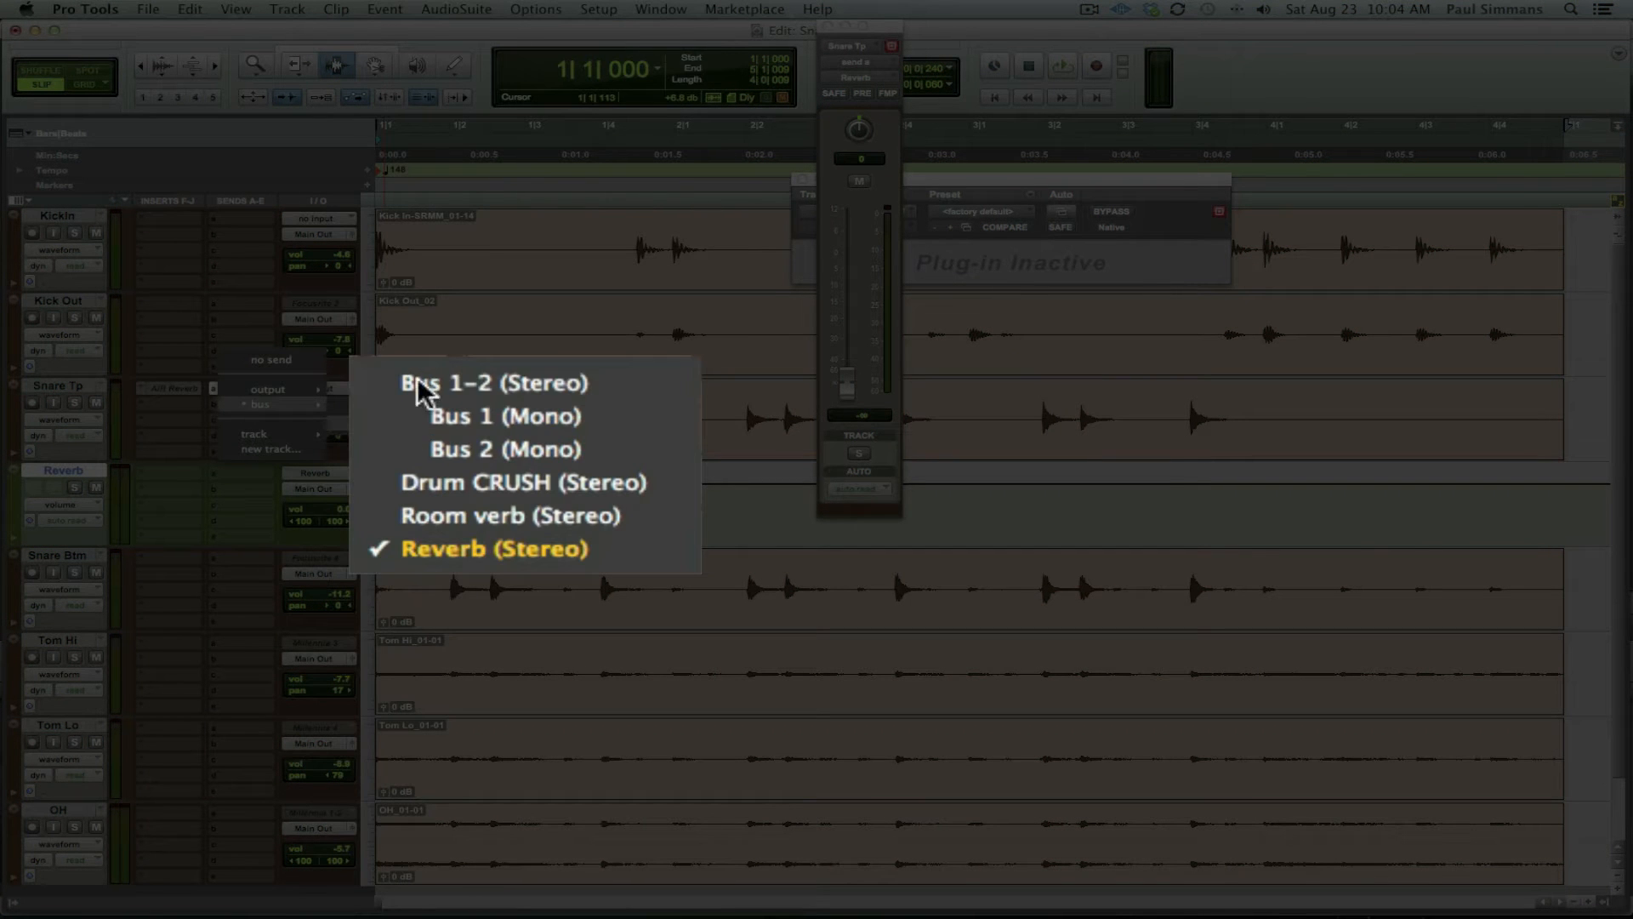
{"action": "left_click", "coordinate": [451, 551]}
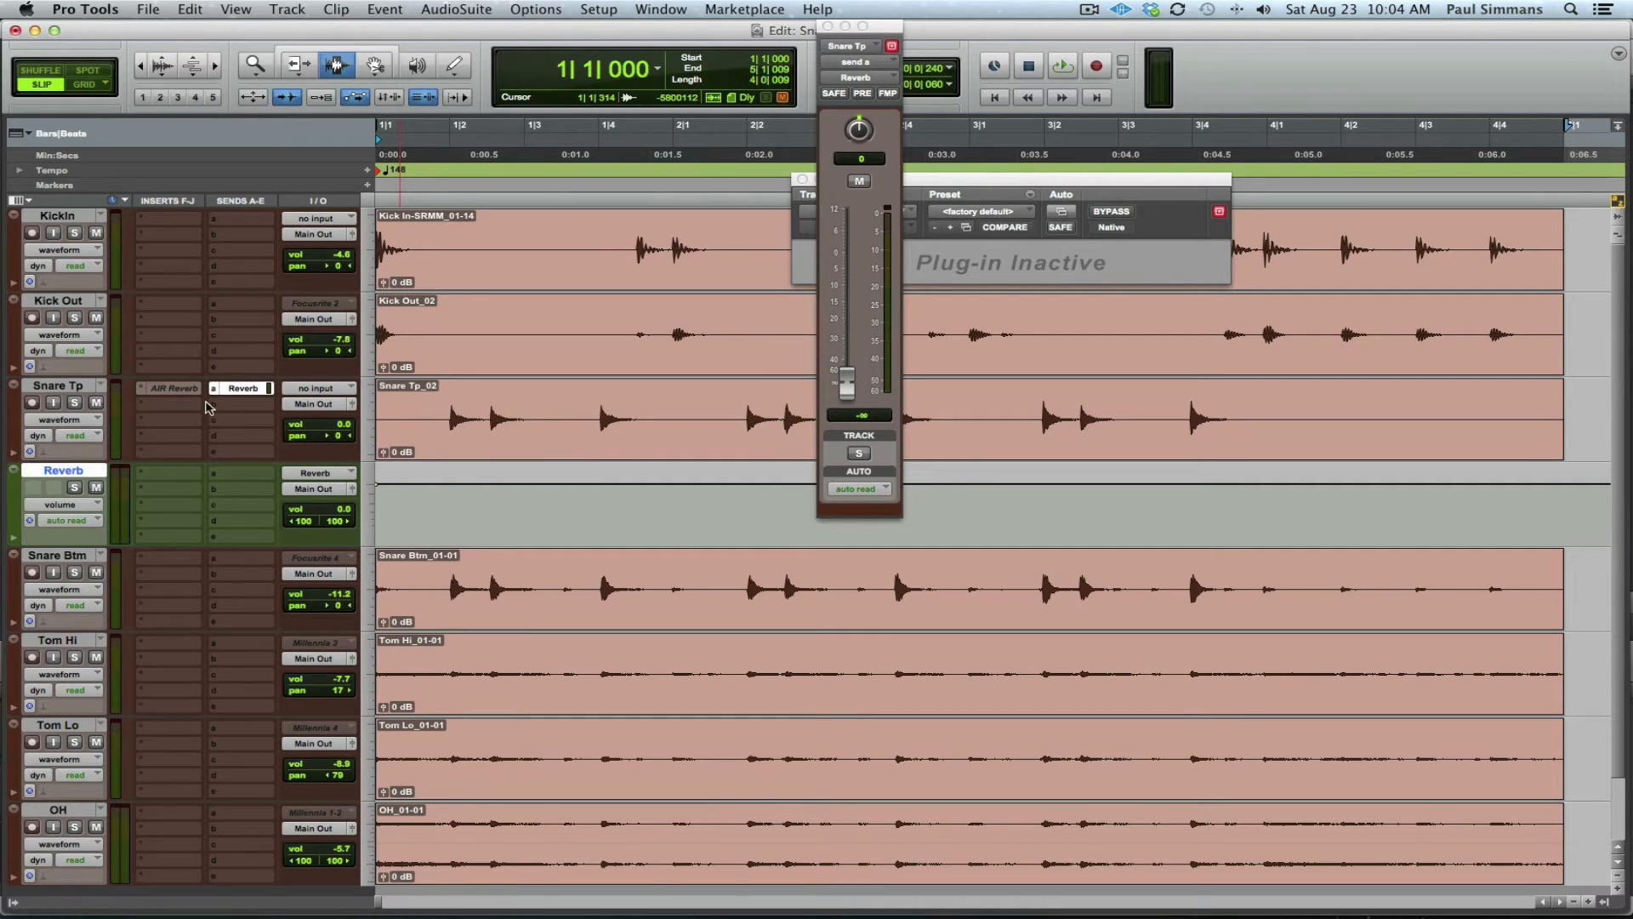
Step: Insert a multichannel AIR Reverb on the Reverb aux track
{"action": "left_click", "coordinate": [178, 478]}
{"action": "mouse_move", "coordinate": [256, 508]}
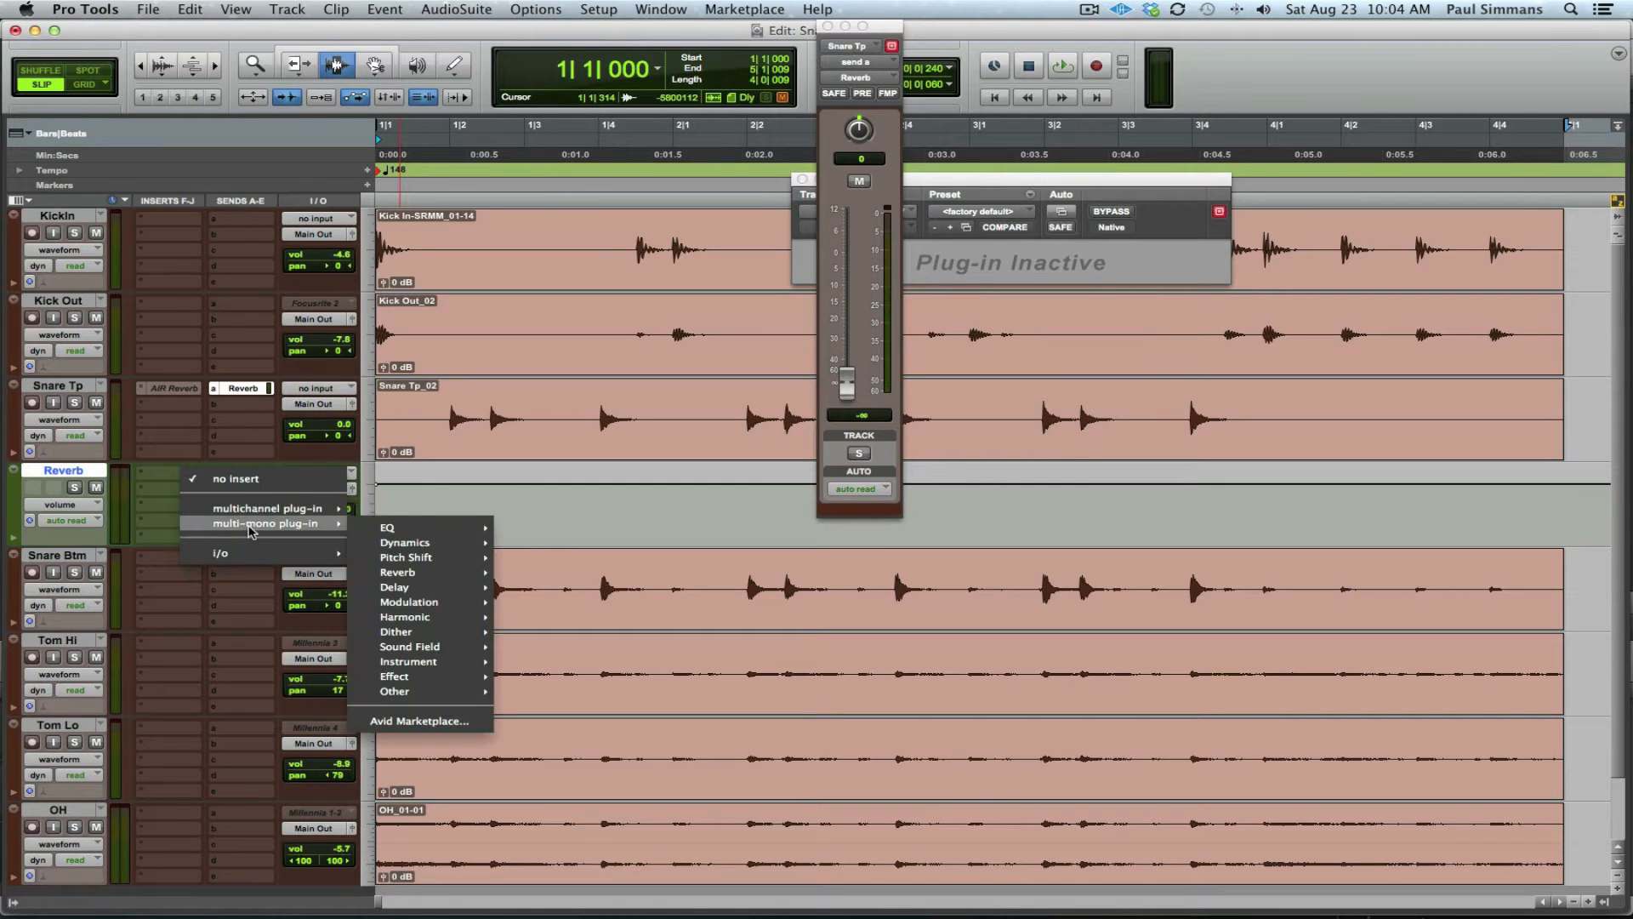
{"action": "mouse_move", "coordinate": [419, 558]}
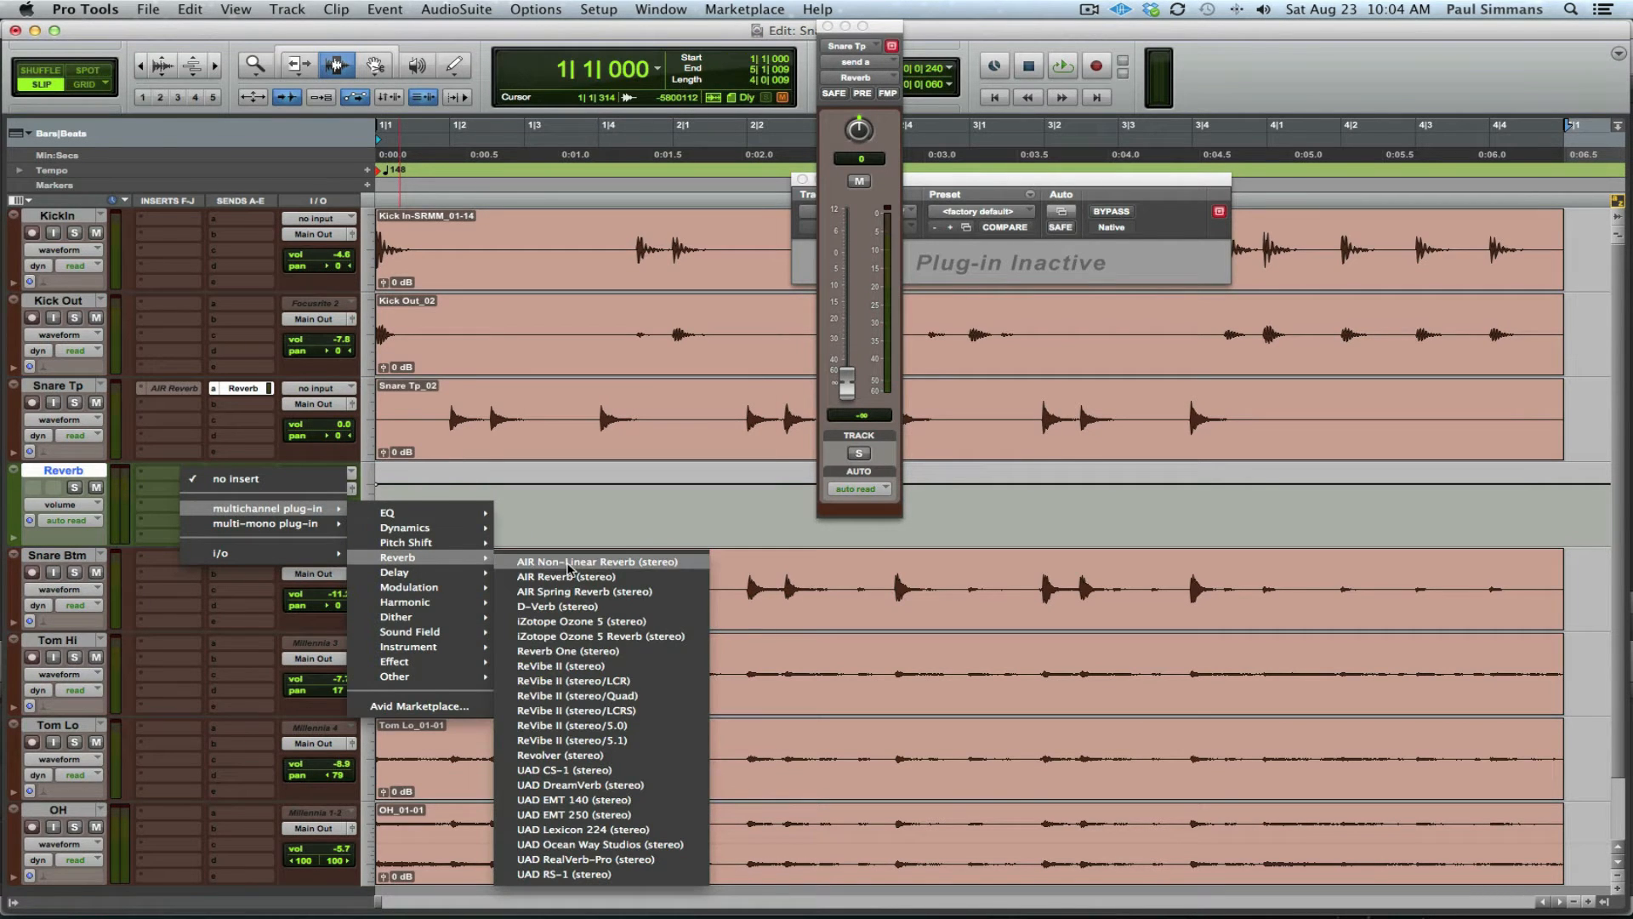
{"action": "left_click", "coordinate": [566, 577]}
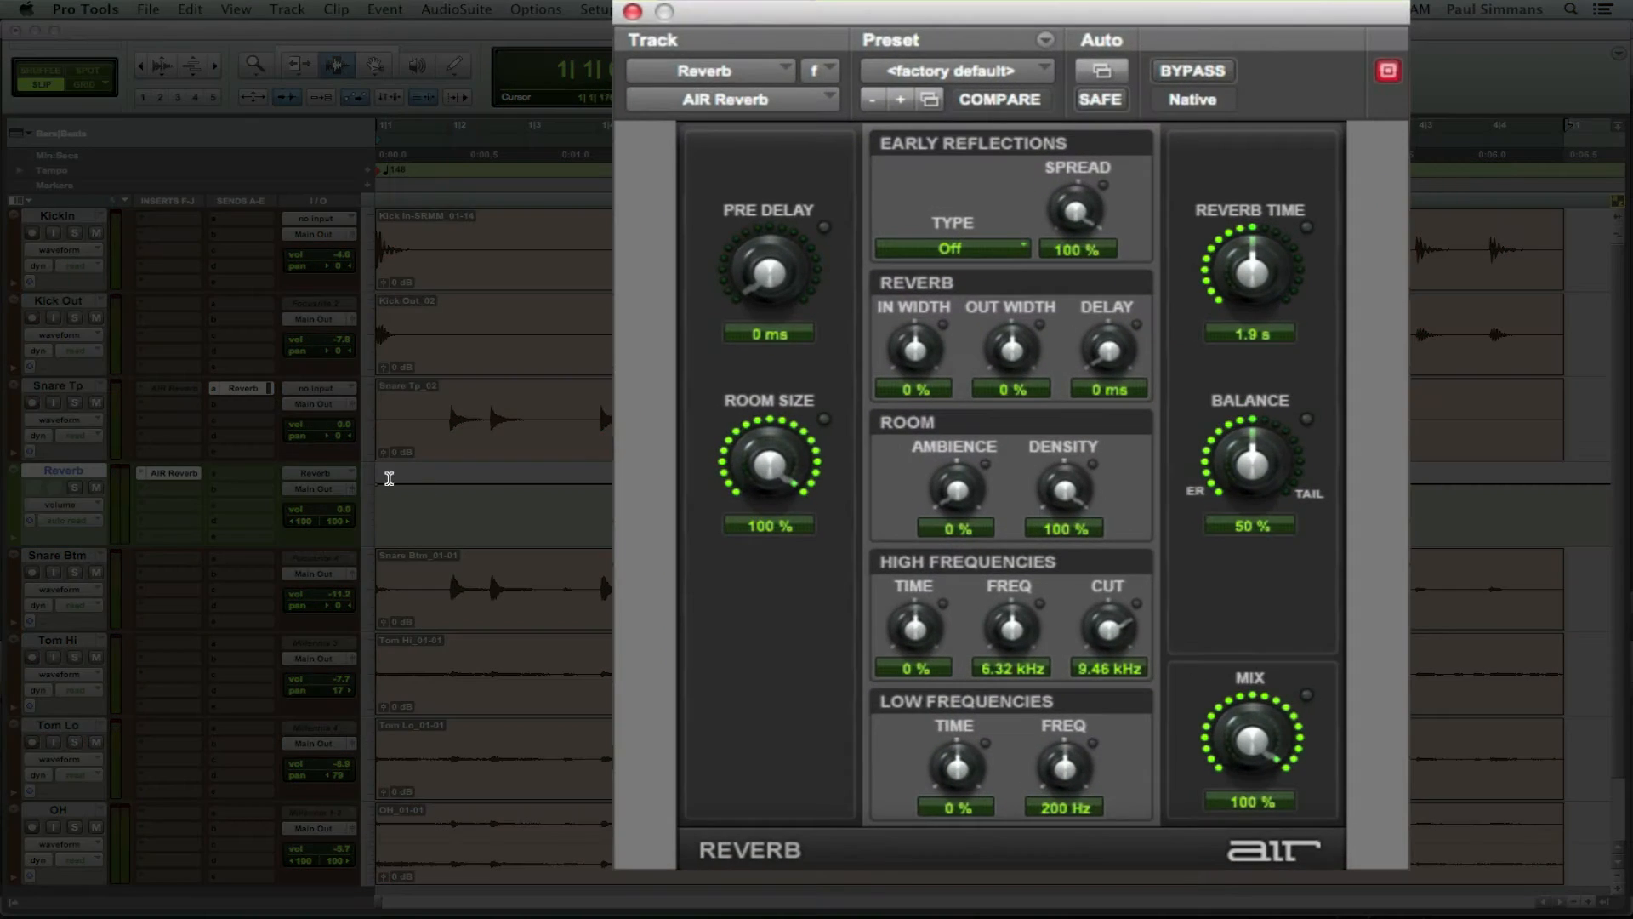
Step: Paste the saved snare reverb settings into the Reverb track's AIR Reverb and close its window
{"action": "left_click_drag", "start_coordinate": [178, 394], "coordinate": [182, 393]}
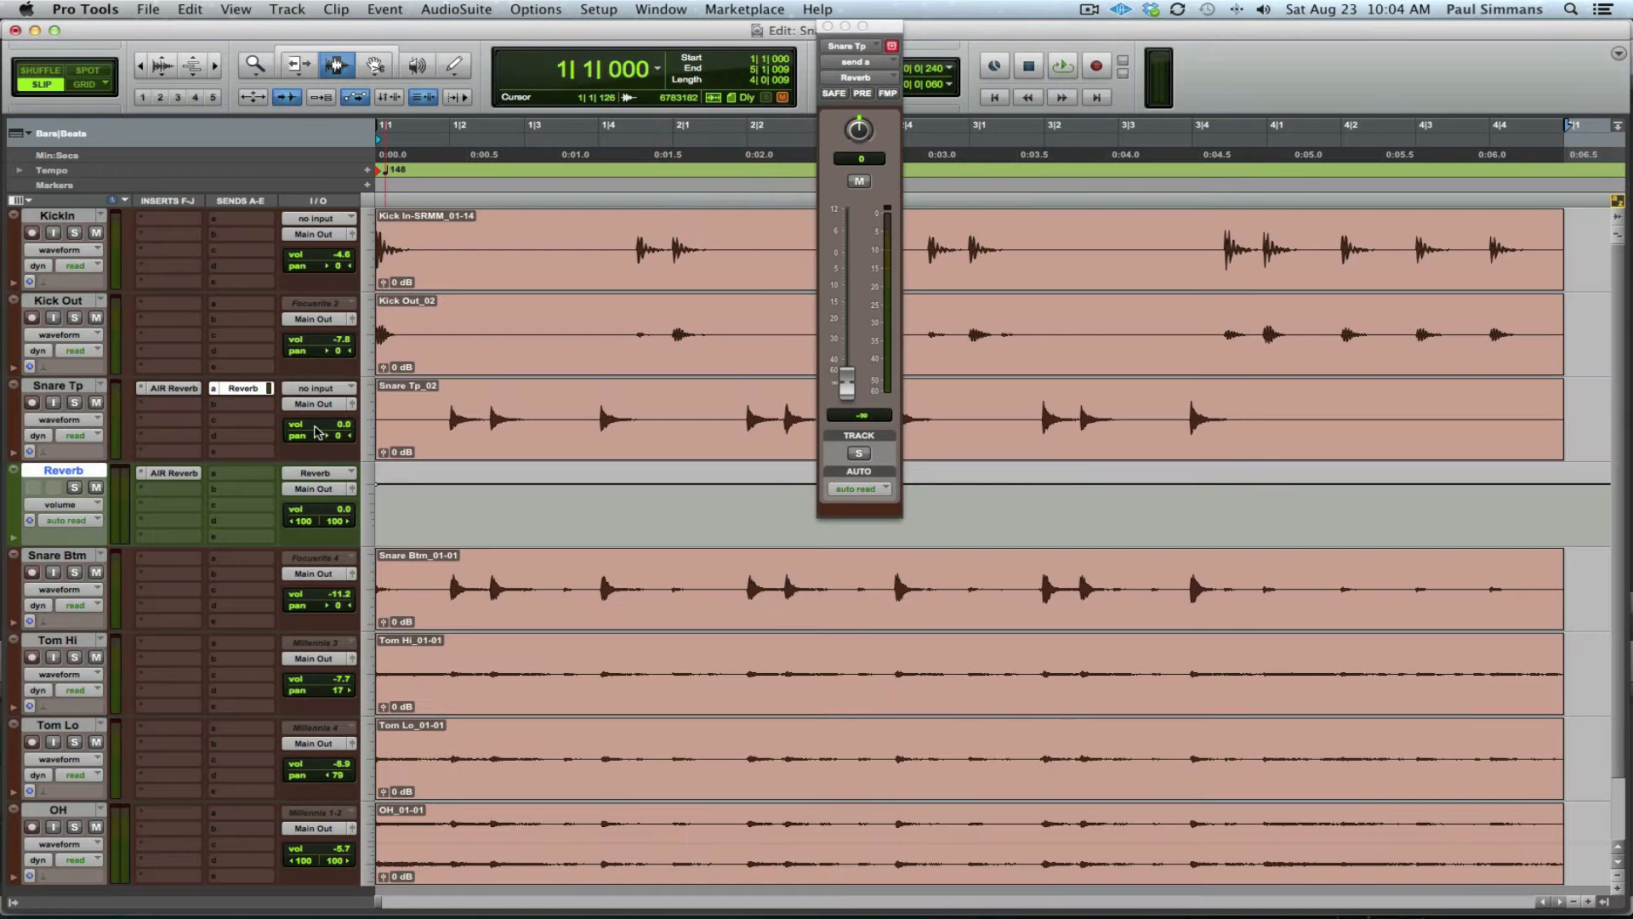
{"action": "left_click", "coordinate": [182, 475]}
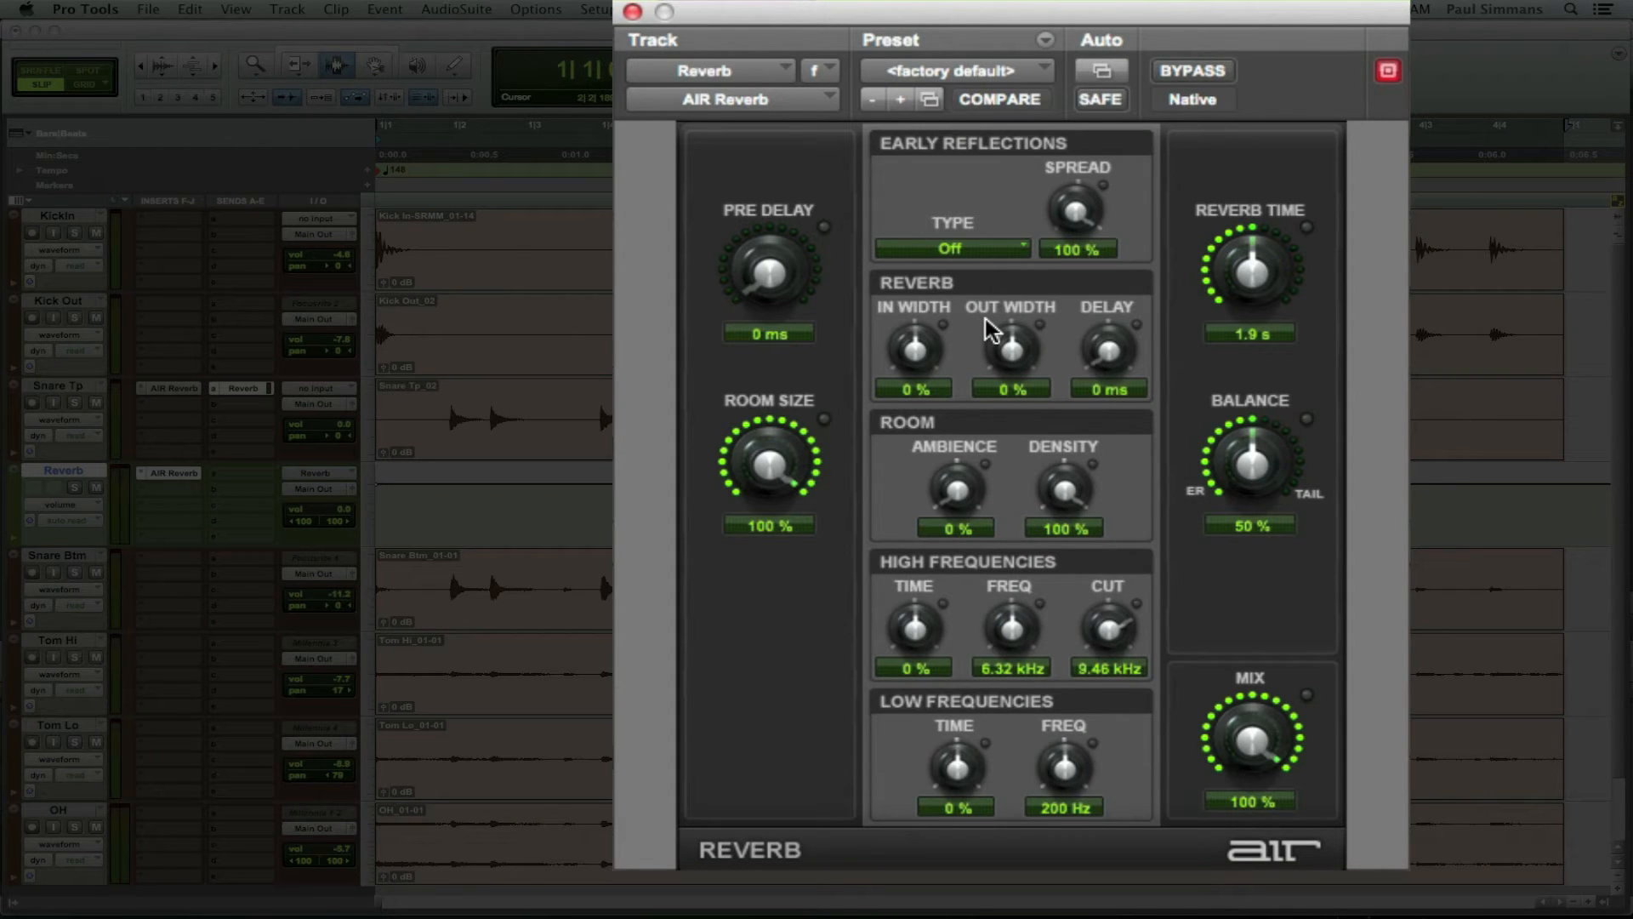
{"action": "key", "text": "shift+super+v"}
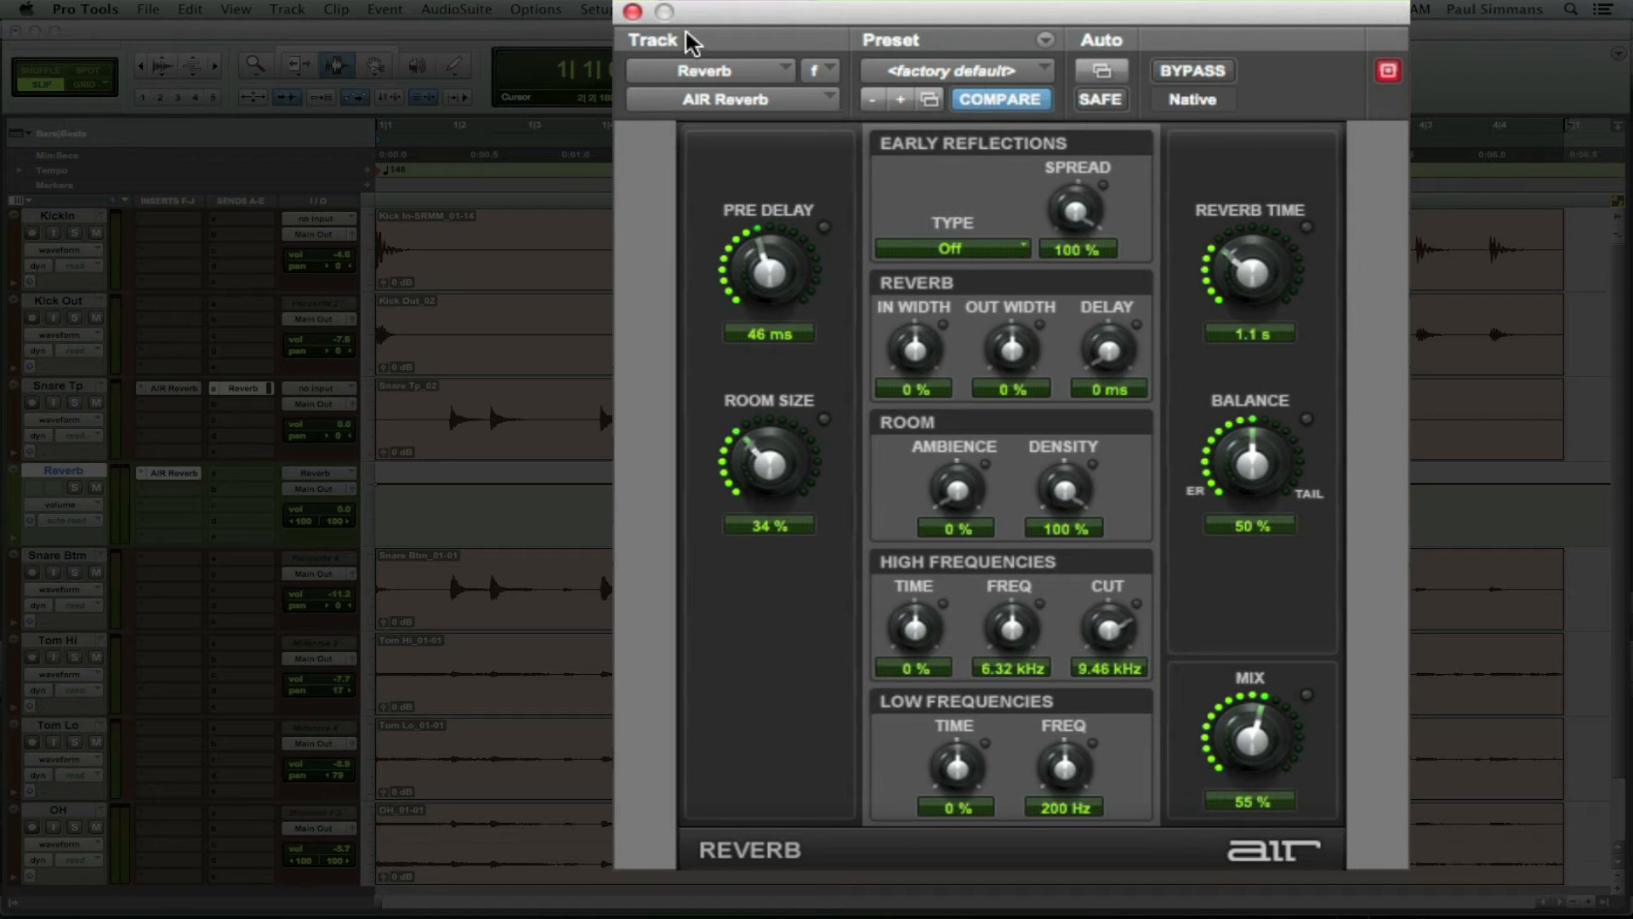
{"action": "left_click", "coordinate": [633, 13]}
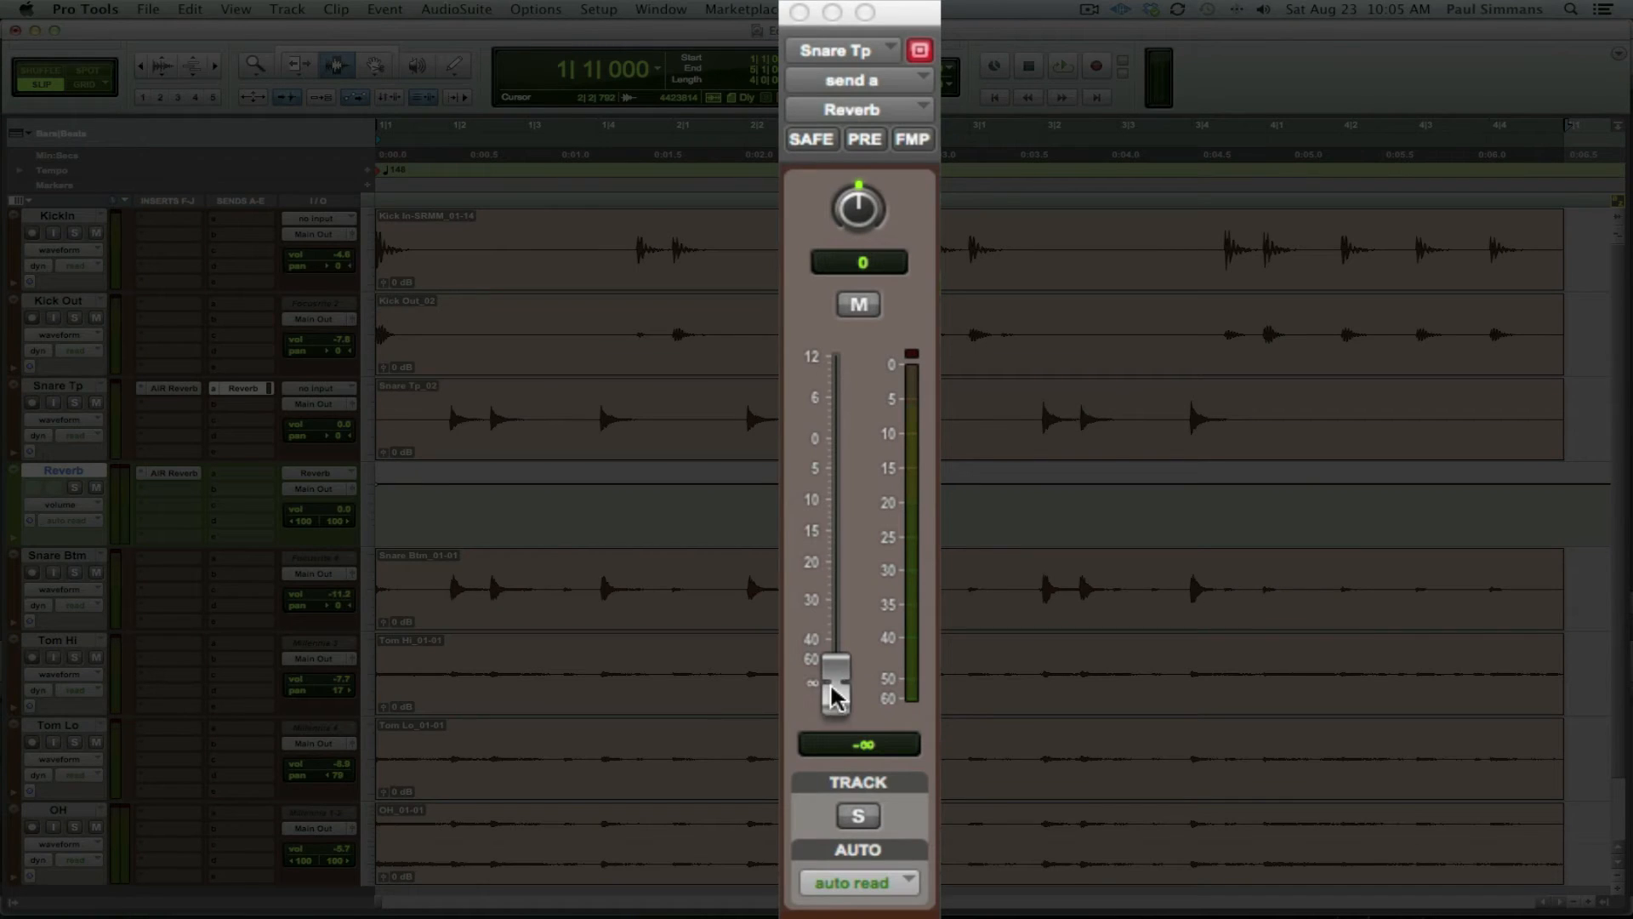
Step: Bypass Snare Tp's own reverb insert and raise its Reverb send to about -5.2 dB during playback
{"action": "left_click_drag", "start_coordinate": [836, 697], "coordinate": [836, 546]}
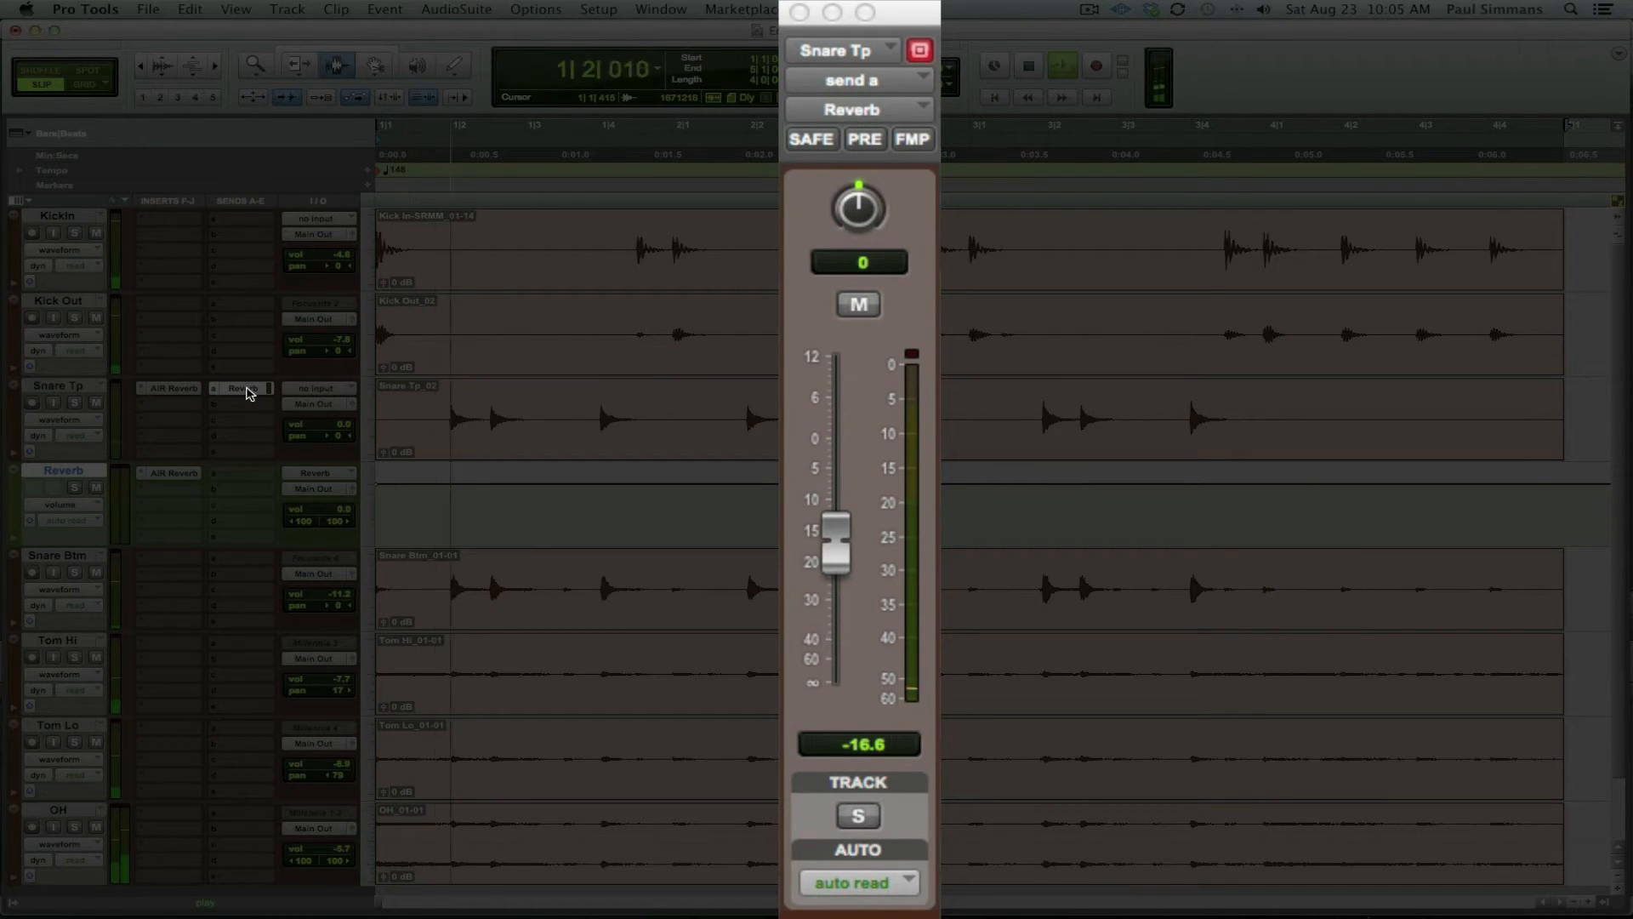
{"action": "left_click", "coordinate": [178, 389], "text": "ctrl+super"}
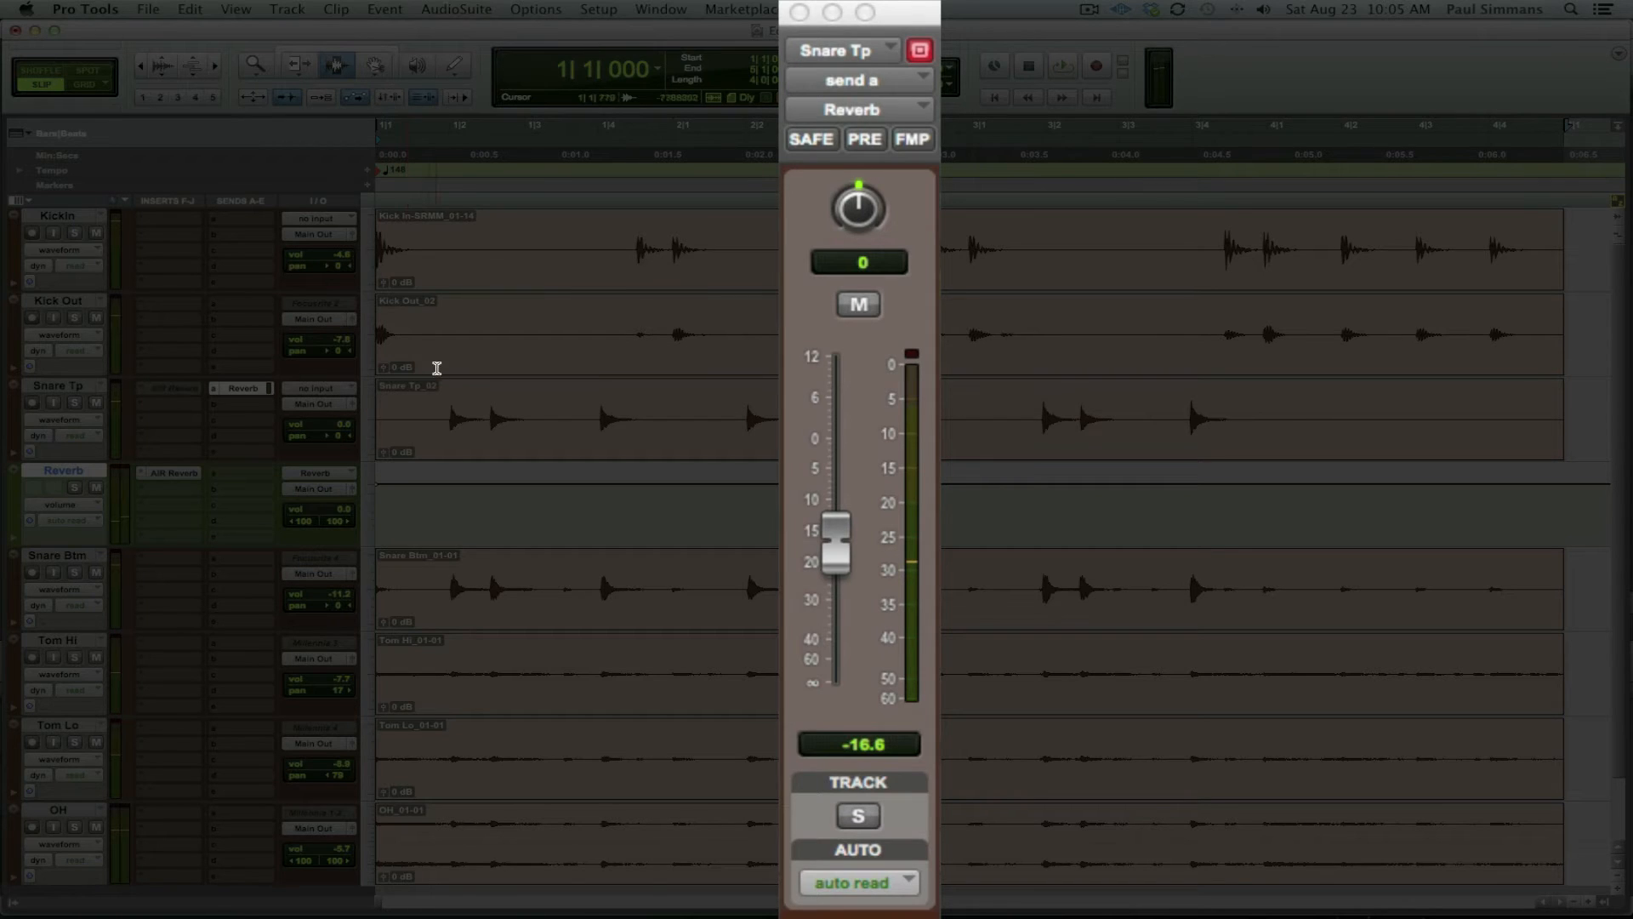
{"action": "key", "text": "space"}
{"action": "left_click_drag", "start_coordinate": [835, 547], "coordinate": [838, 465]}
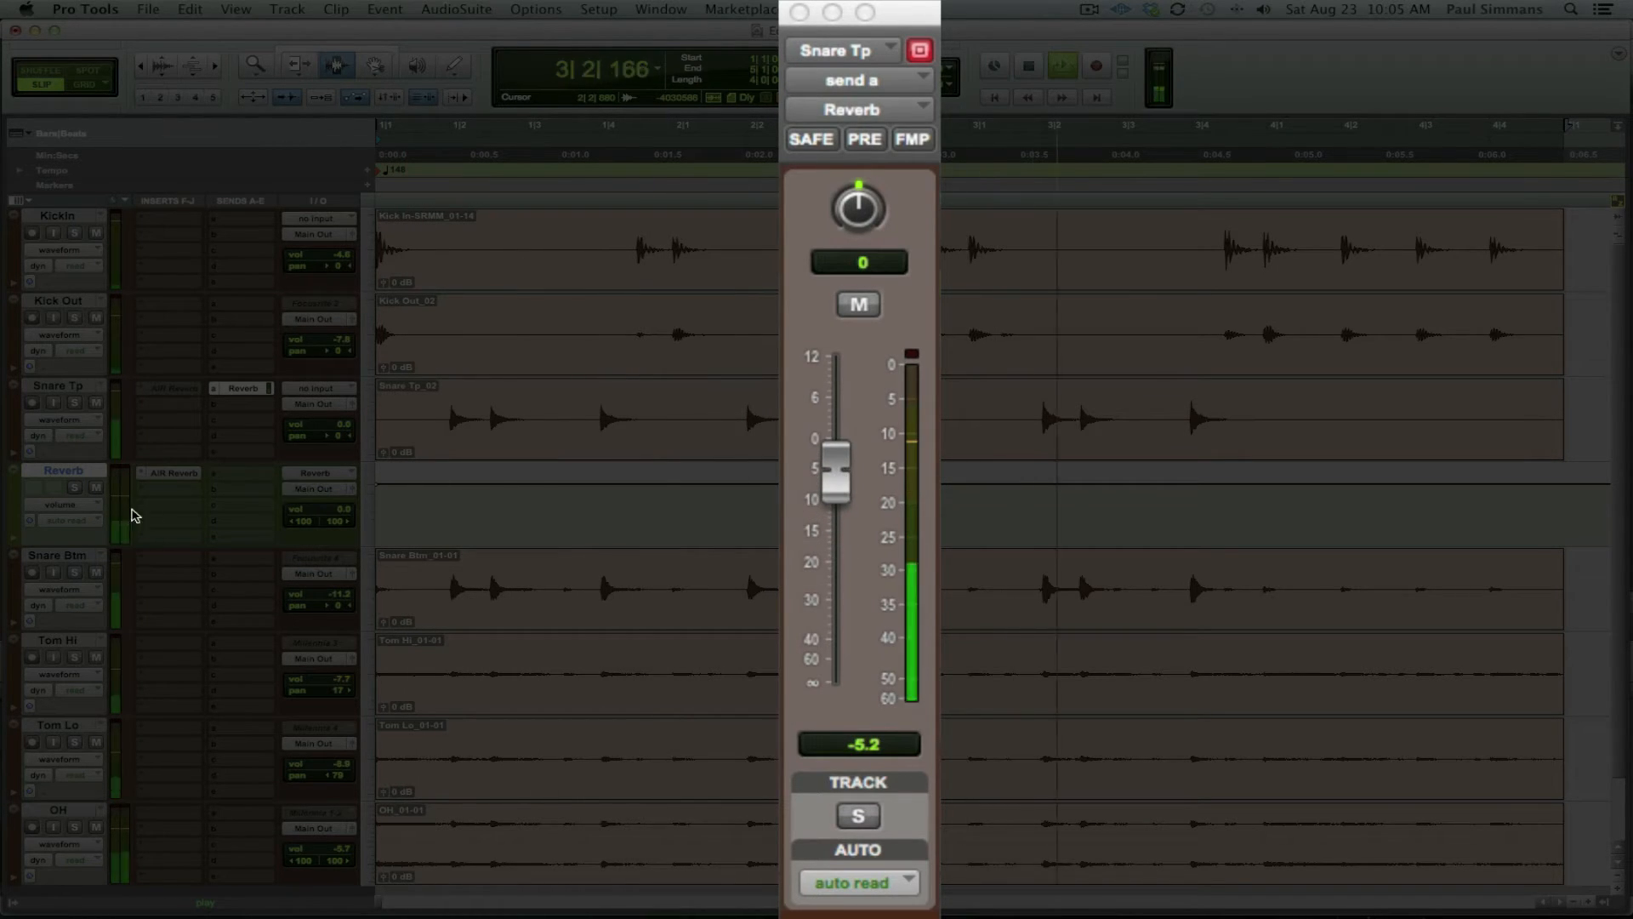
{"action": "left_click", "coordinate": [175, 473]}
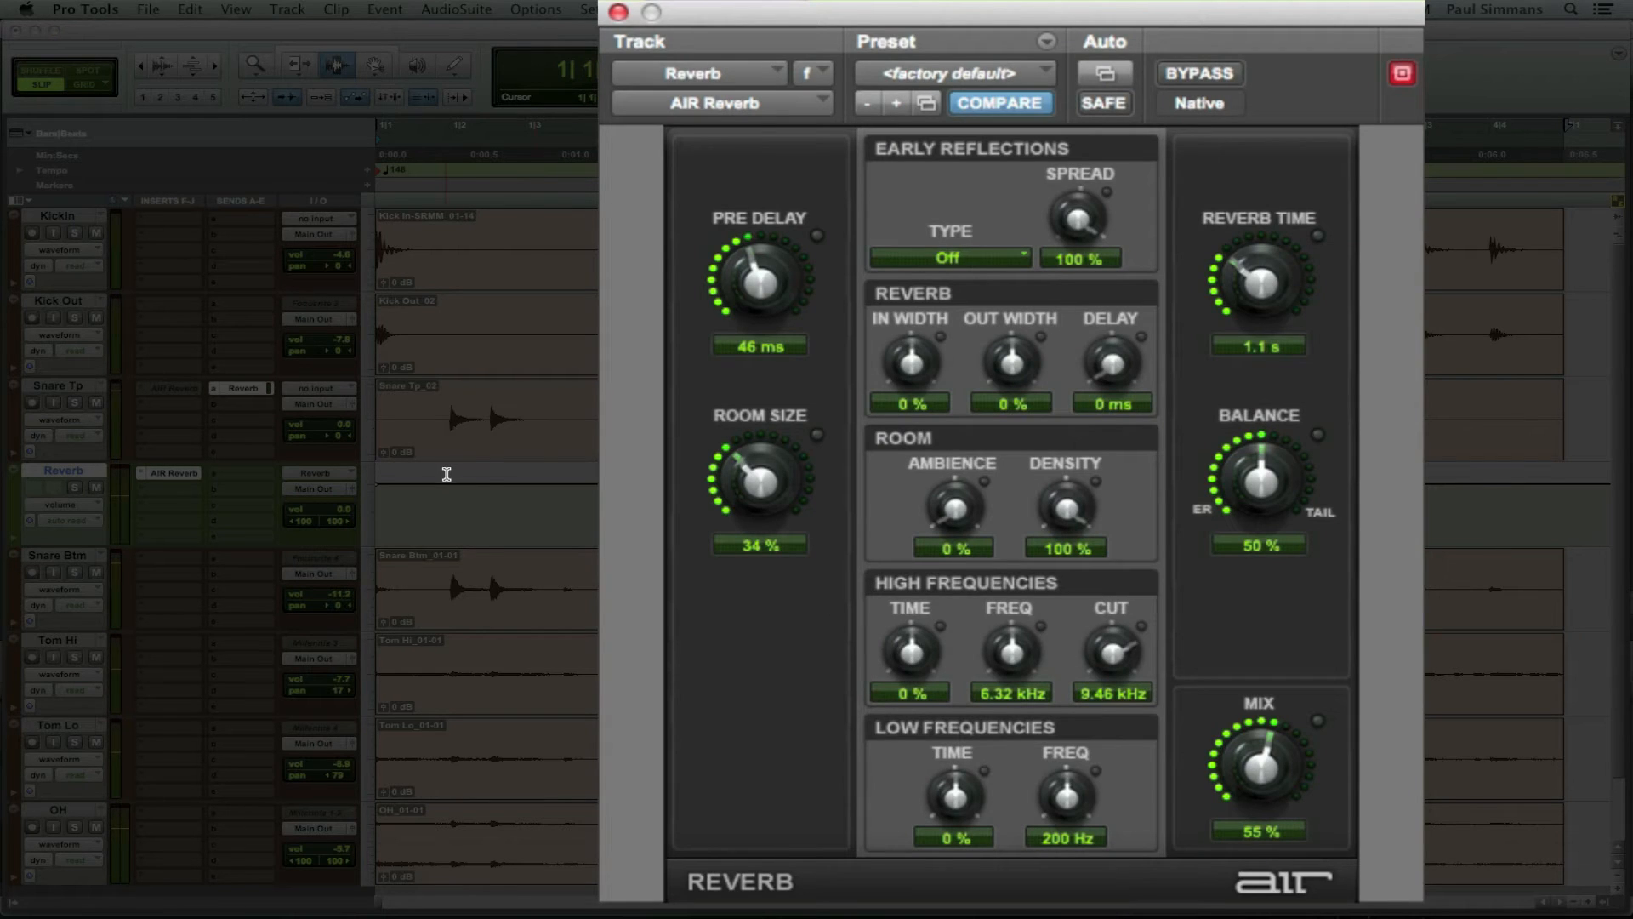
Step: Turn the AIR Reverb mix to 100% and readjust the Snare Tp reverb send level
{"action": "left_click_drag", "start_coordinate": [1259, 770], "coordinate": [1301, 508]}
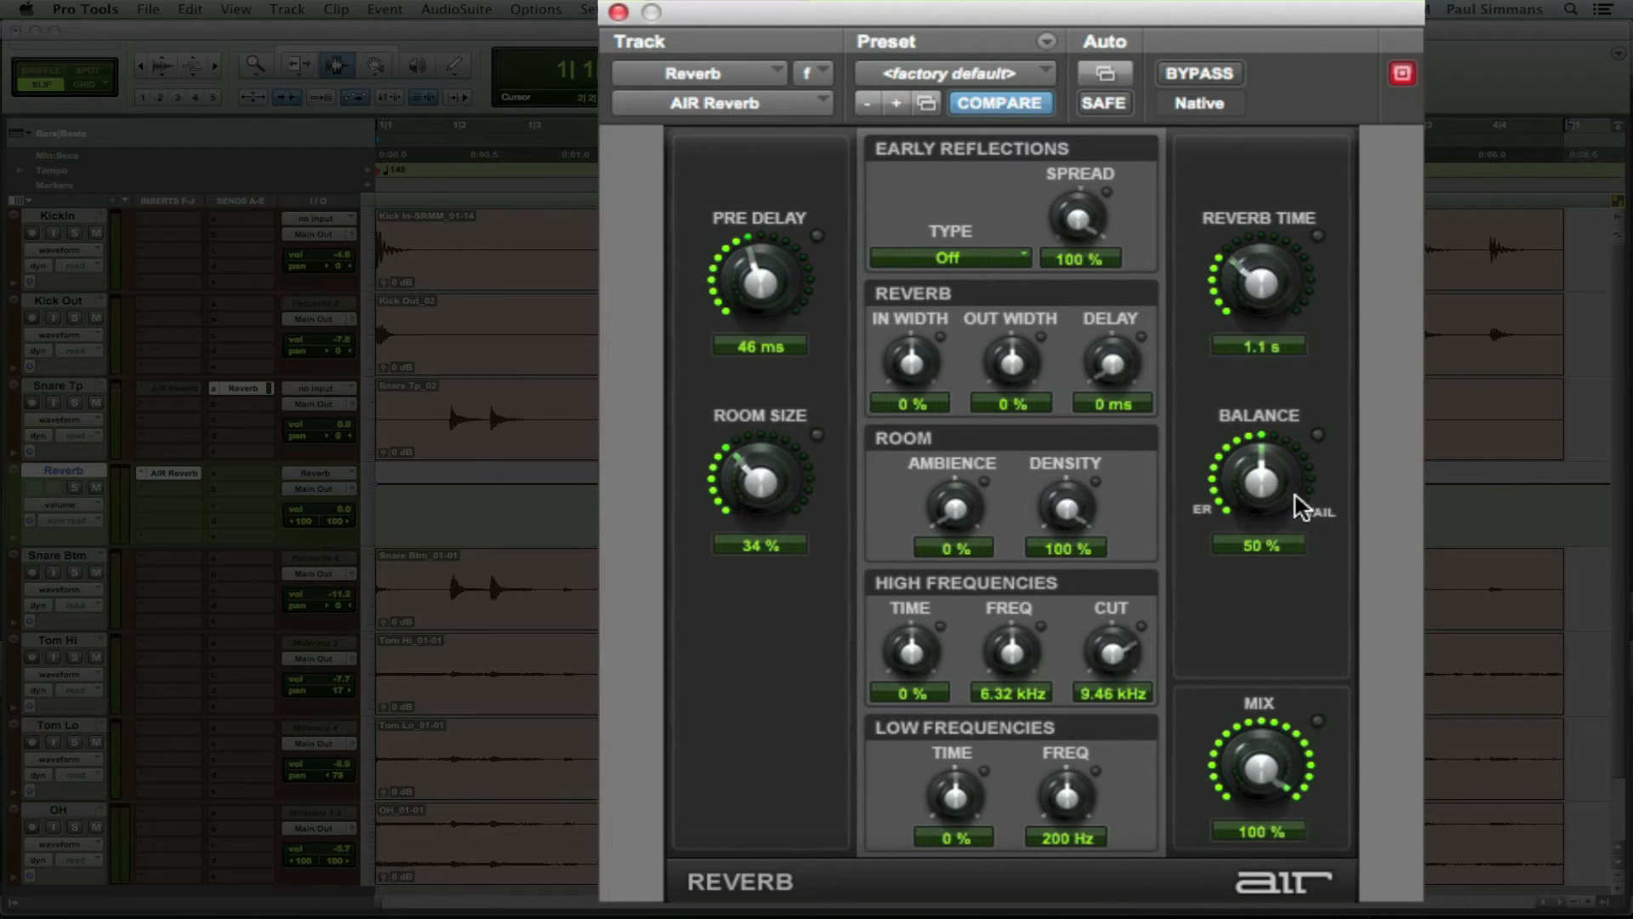
{"action": "left_click", "coordinate": [618, 13]}
{"action": "left_click_drag", "start_coordinate": [832, 470], "coordinate": [821, 783]}
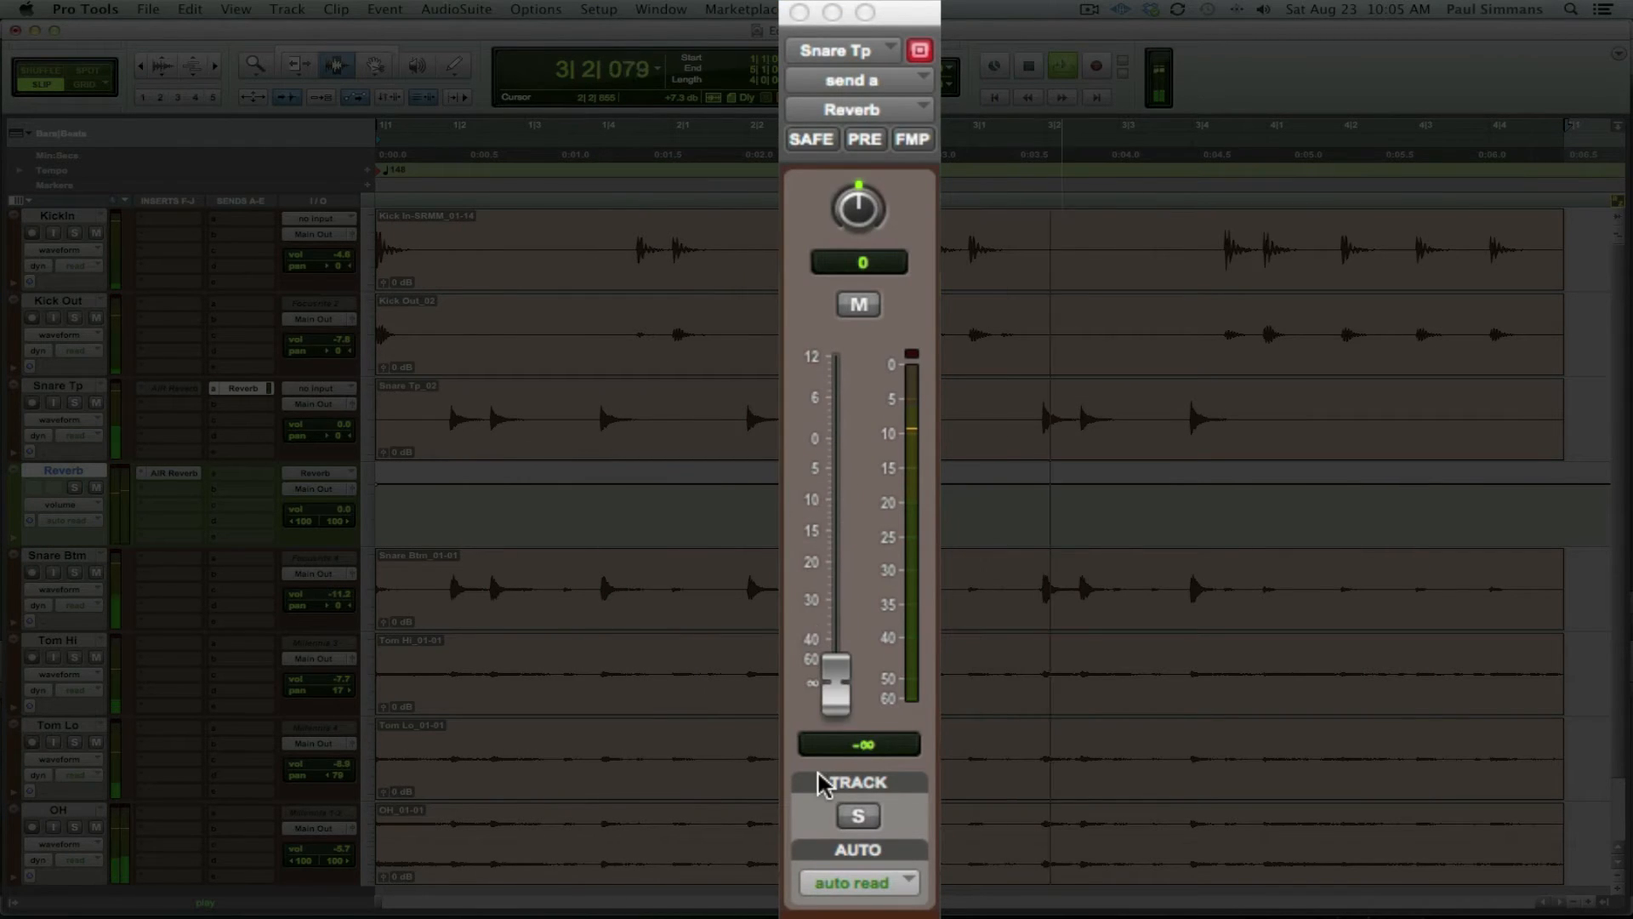
{"action": "left_click_drag", "start_coordinate": [833, 676], "coordinate": [834, 509]}
Step: Set the AIR Reverb Room Size to 40% and Reverb Time to 1.3 s
{"action": "left_click", "coordinate": [194, 473]}
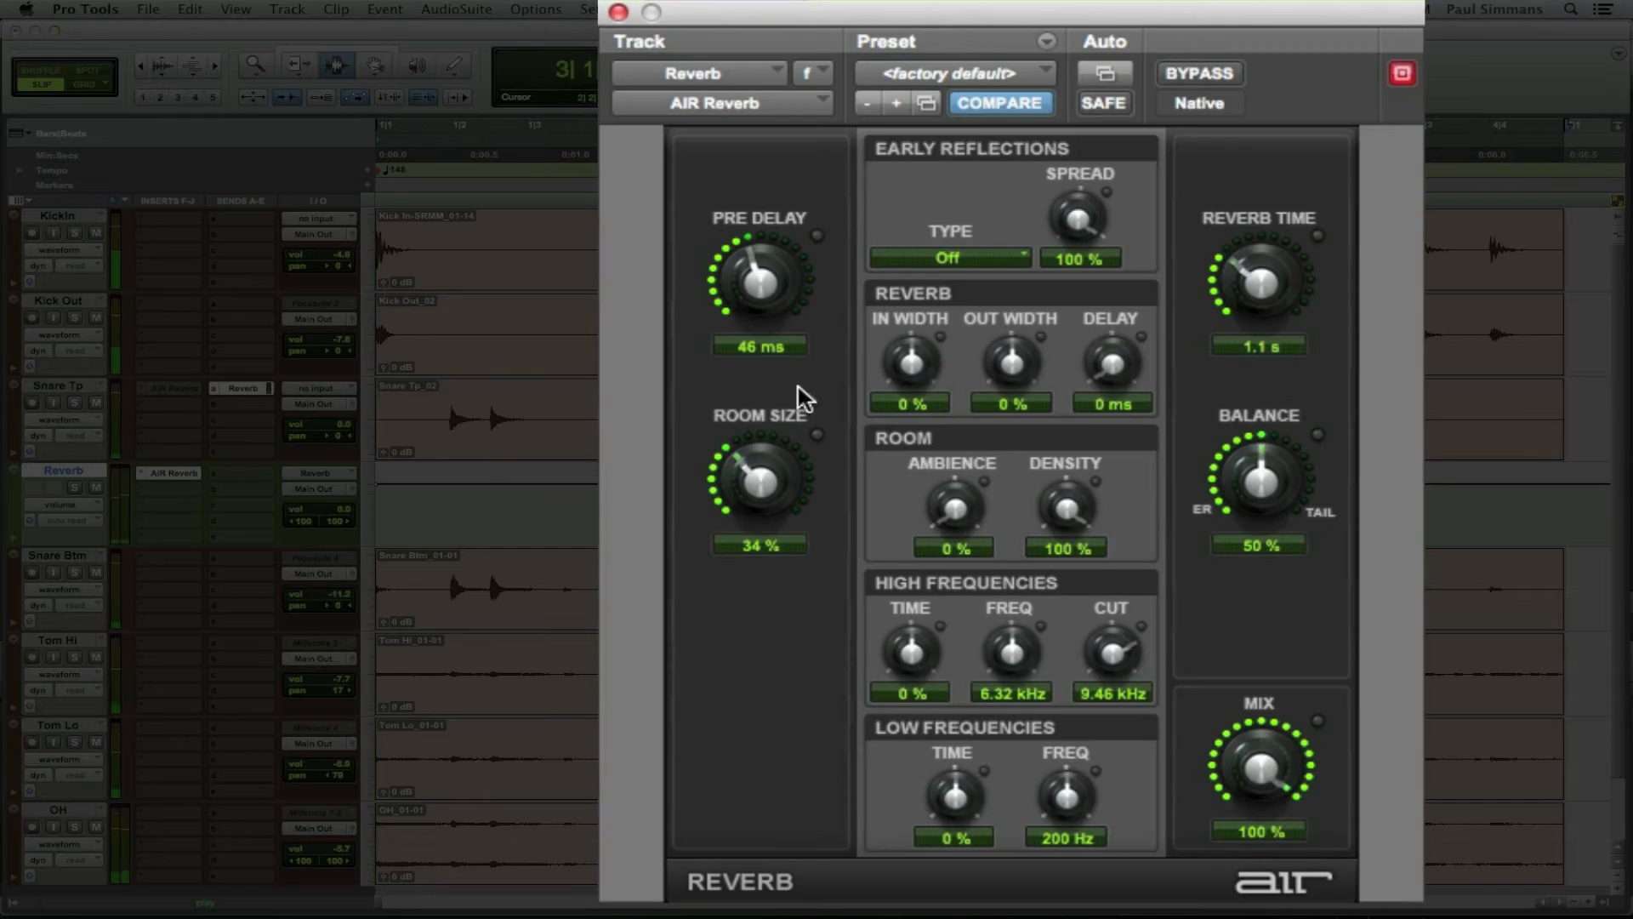
{"action": "left_click_drag", "start_coordinate": [747, 464], "coordinate": [752, 456]}
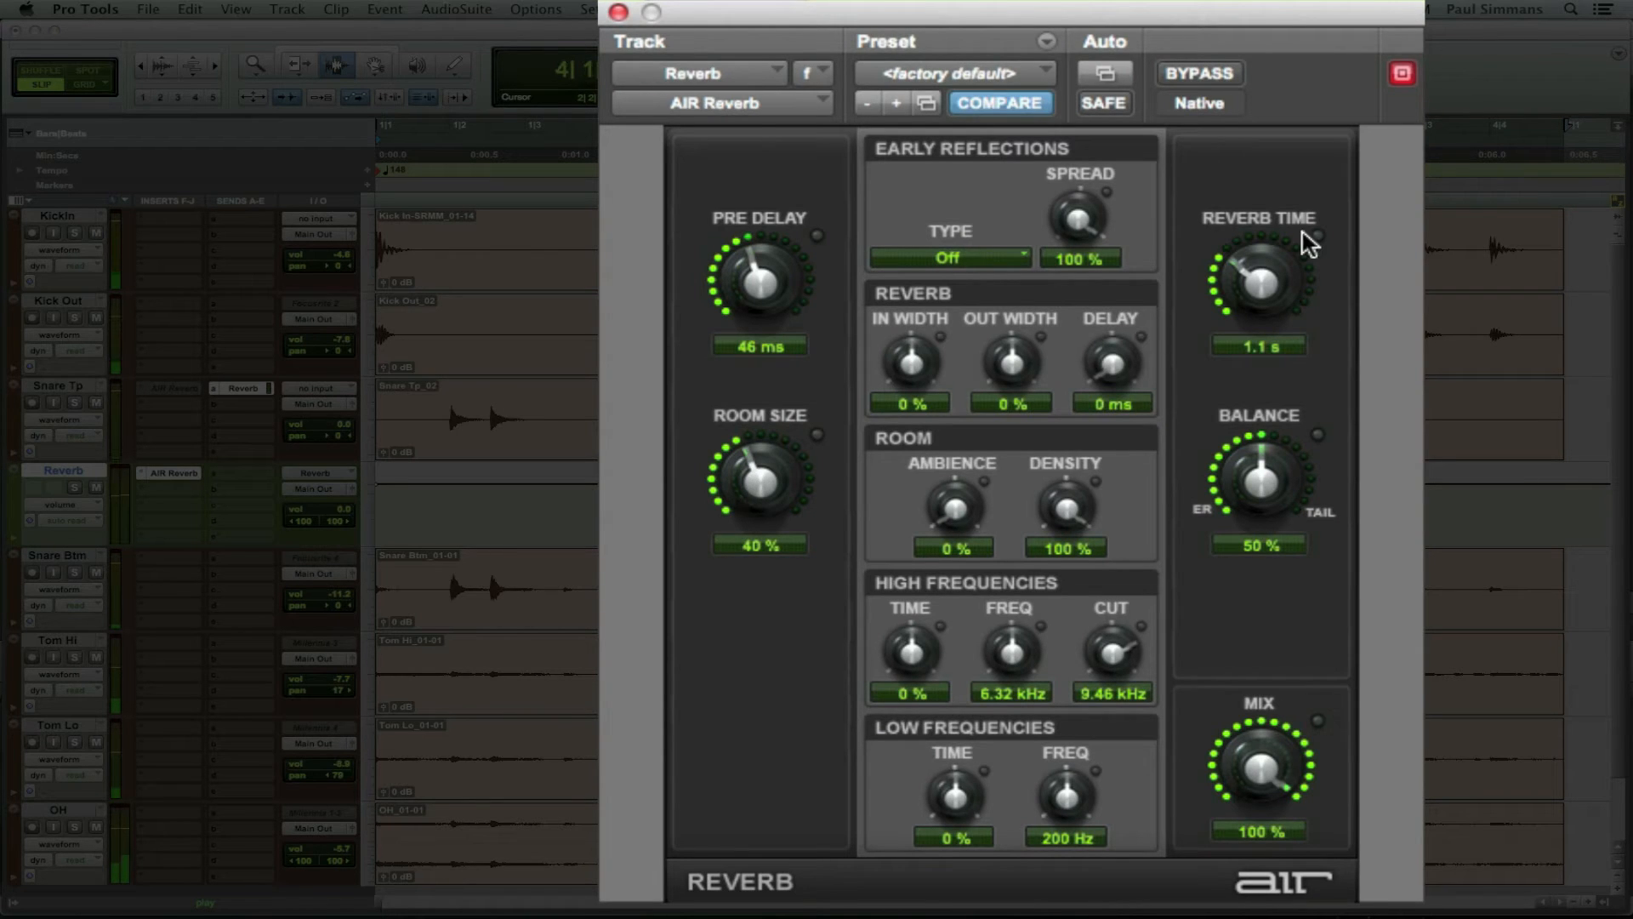
{"action": "left_click_drag", "start_coordinate": [1255, 273], "coordinate": [1255, 271]}
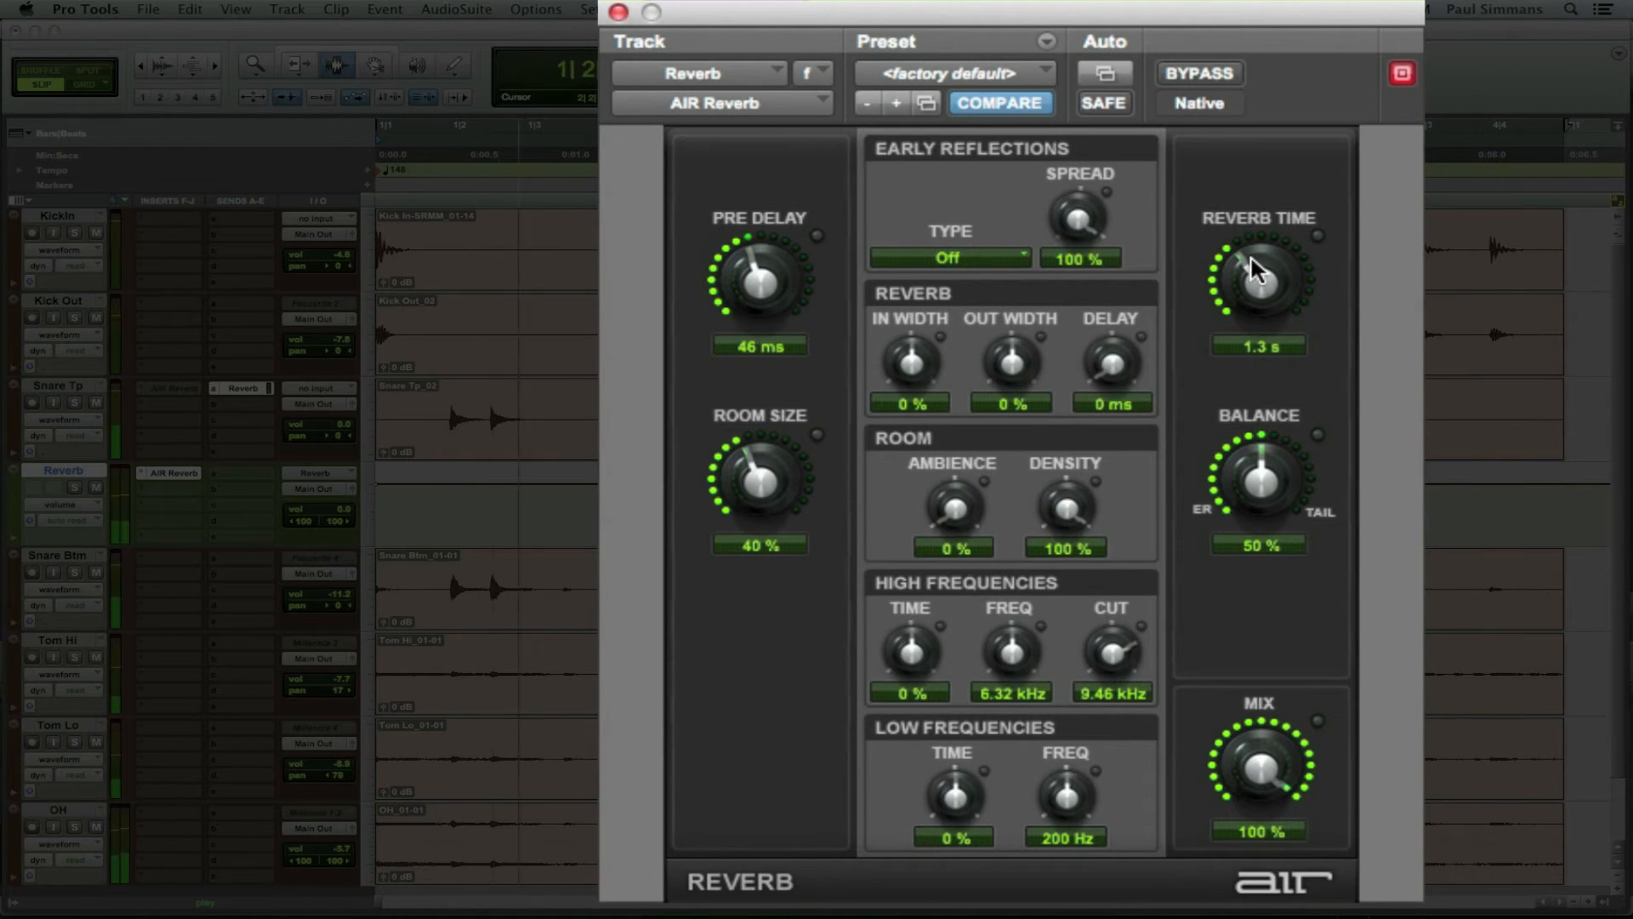
{"action": "left_click", "coordinate": [248, 388]}
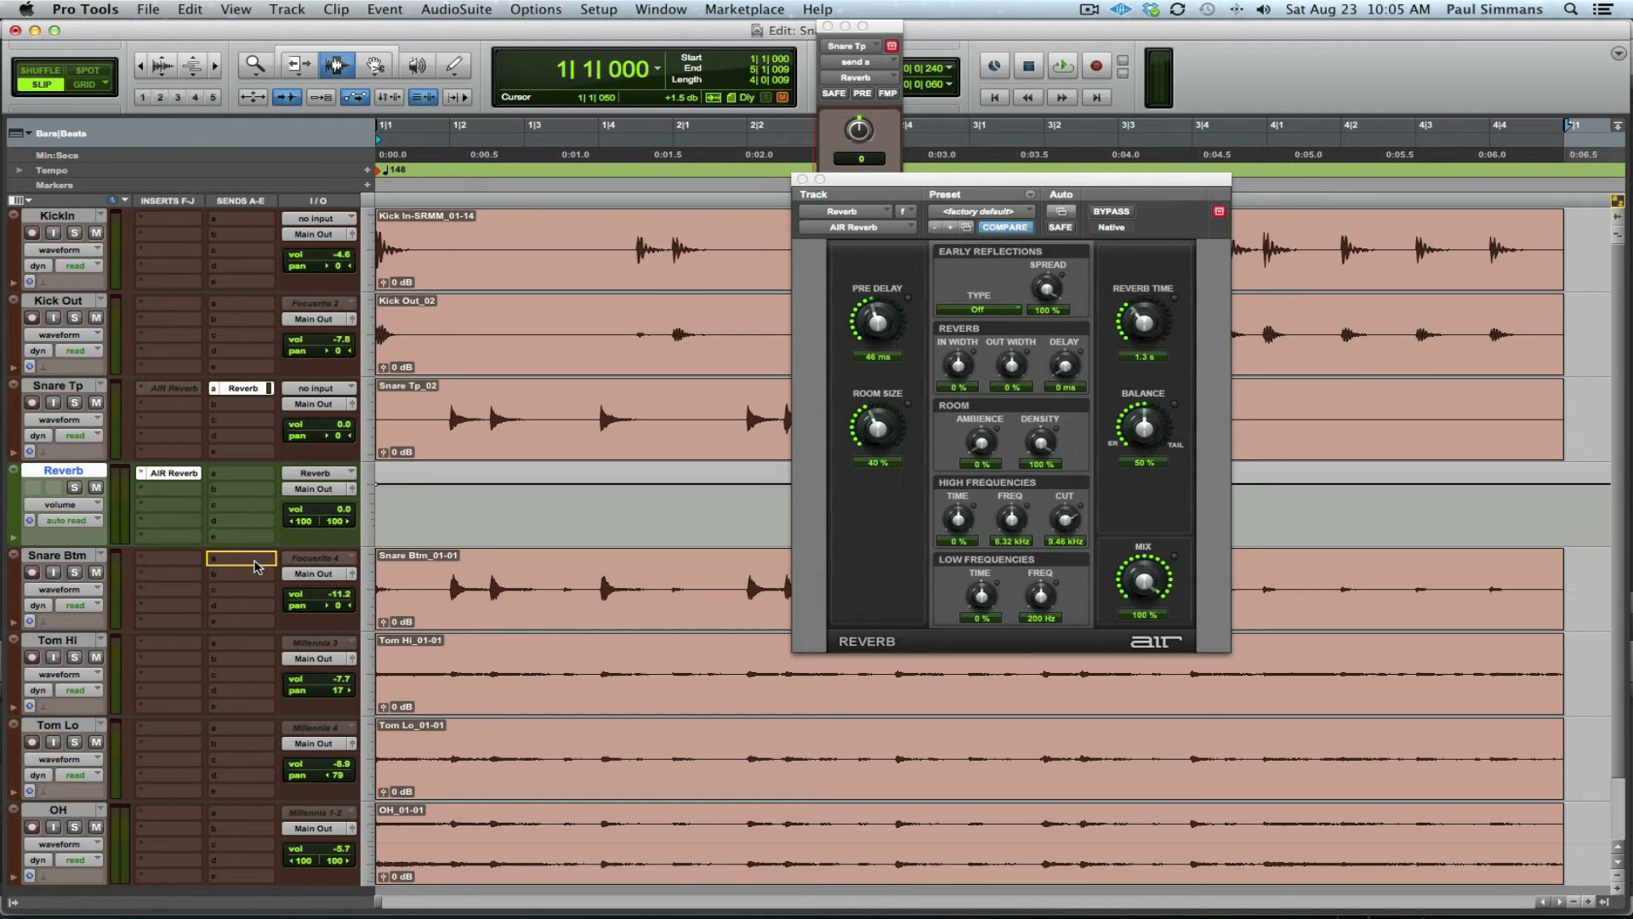
Step: Route Snare Btm's Send A to the Reverb bus, play the drums, and show its send level
{"action": "left_click", "coordinate": [255, 566]}
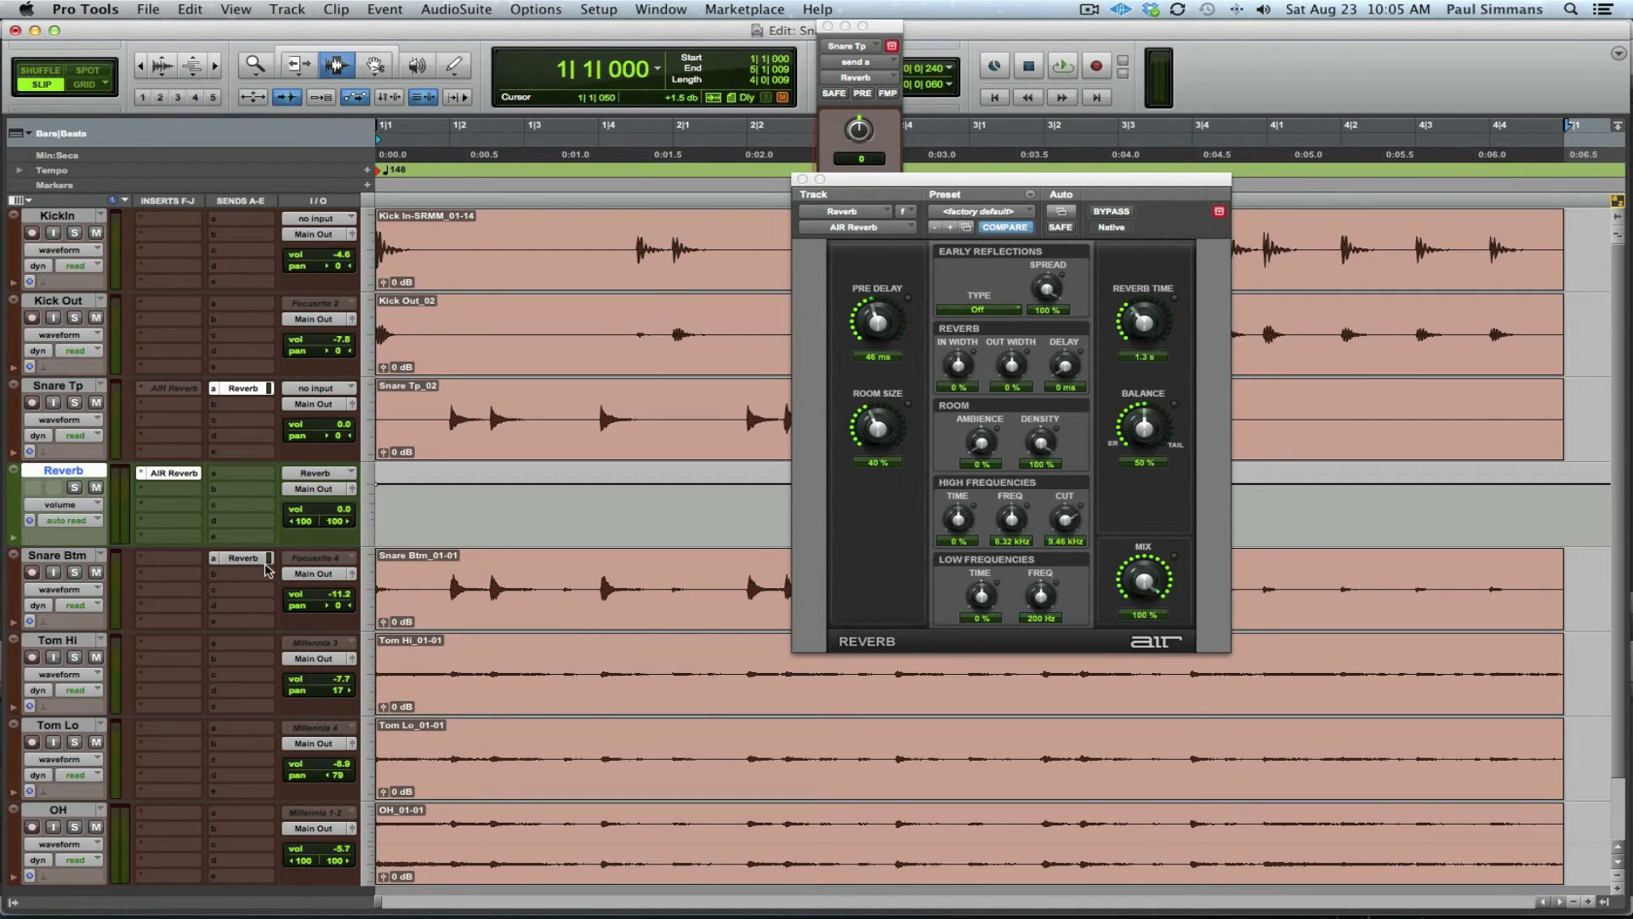
{"action": "key", "text": "space"}
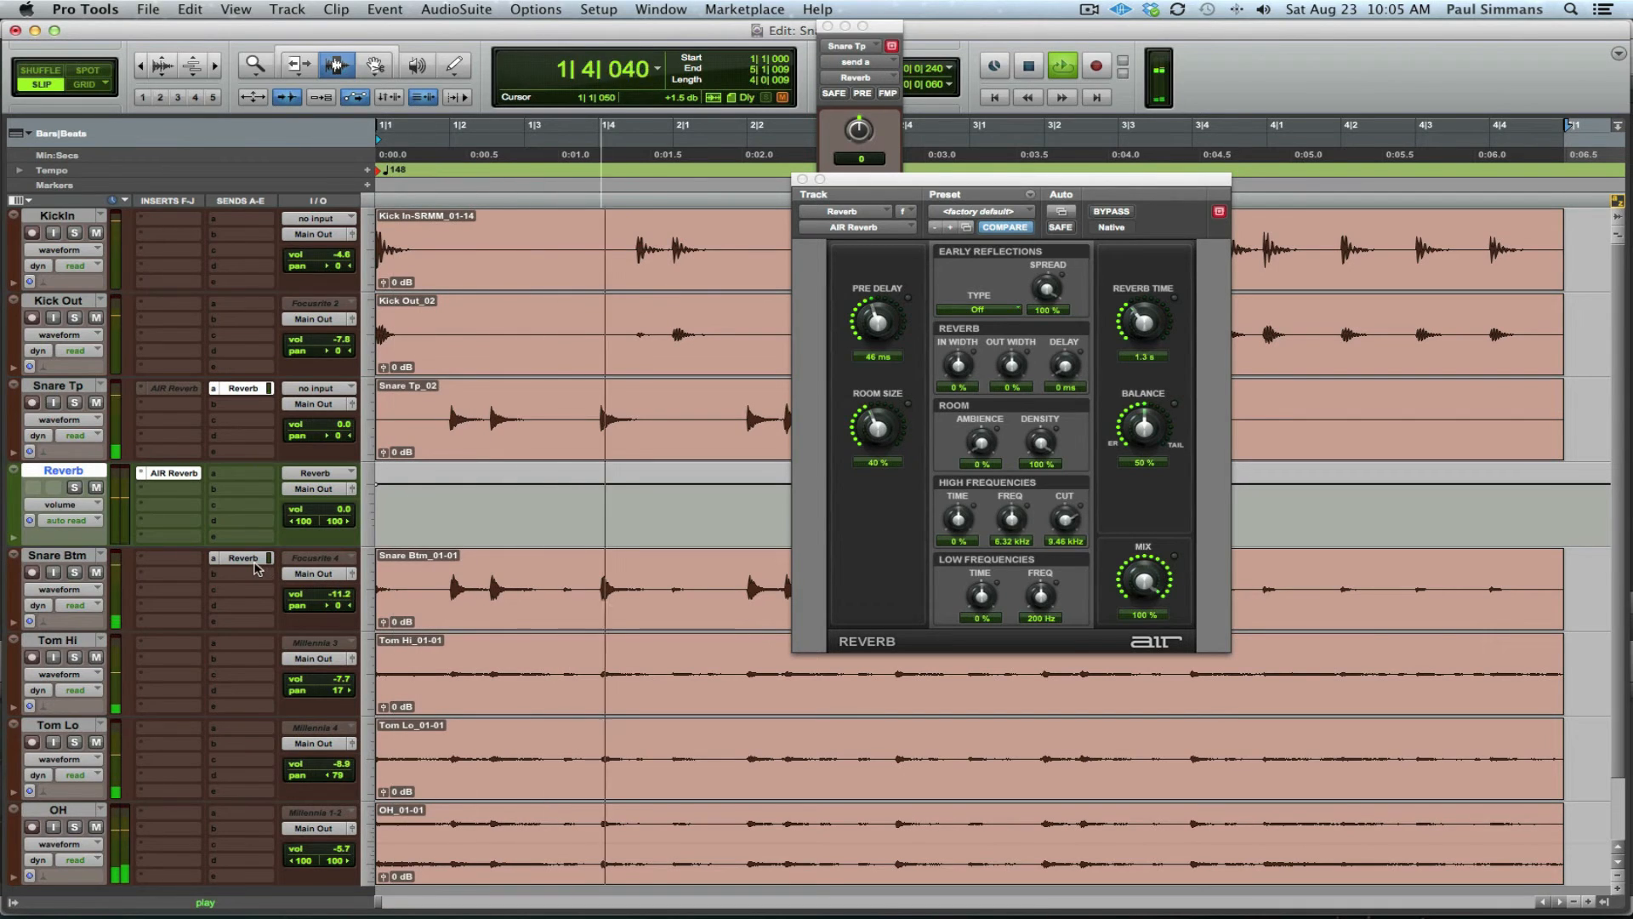
{"action": "left_click", "coordinate": [262, 561]}
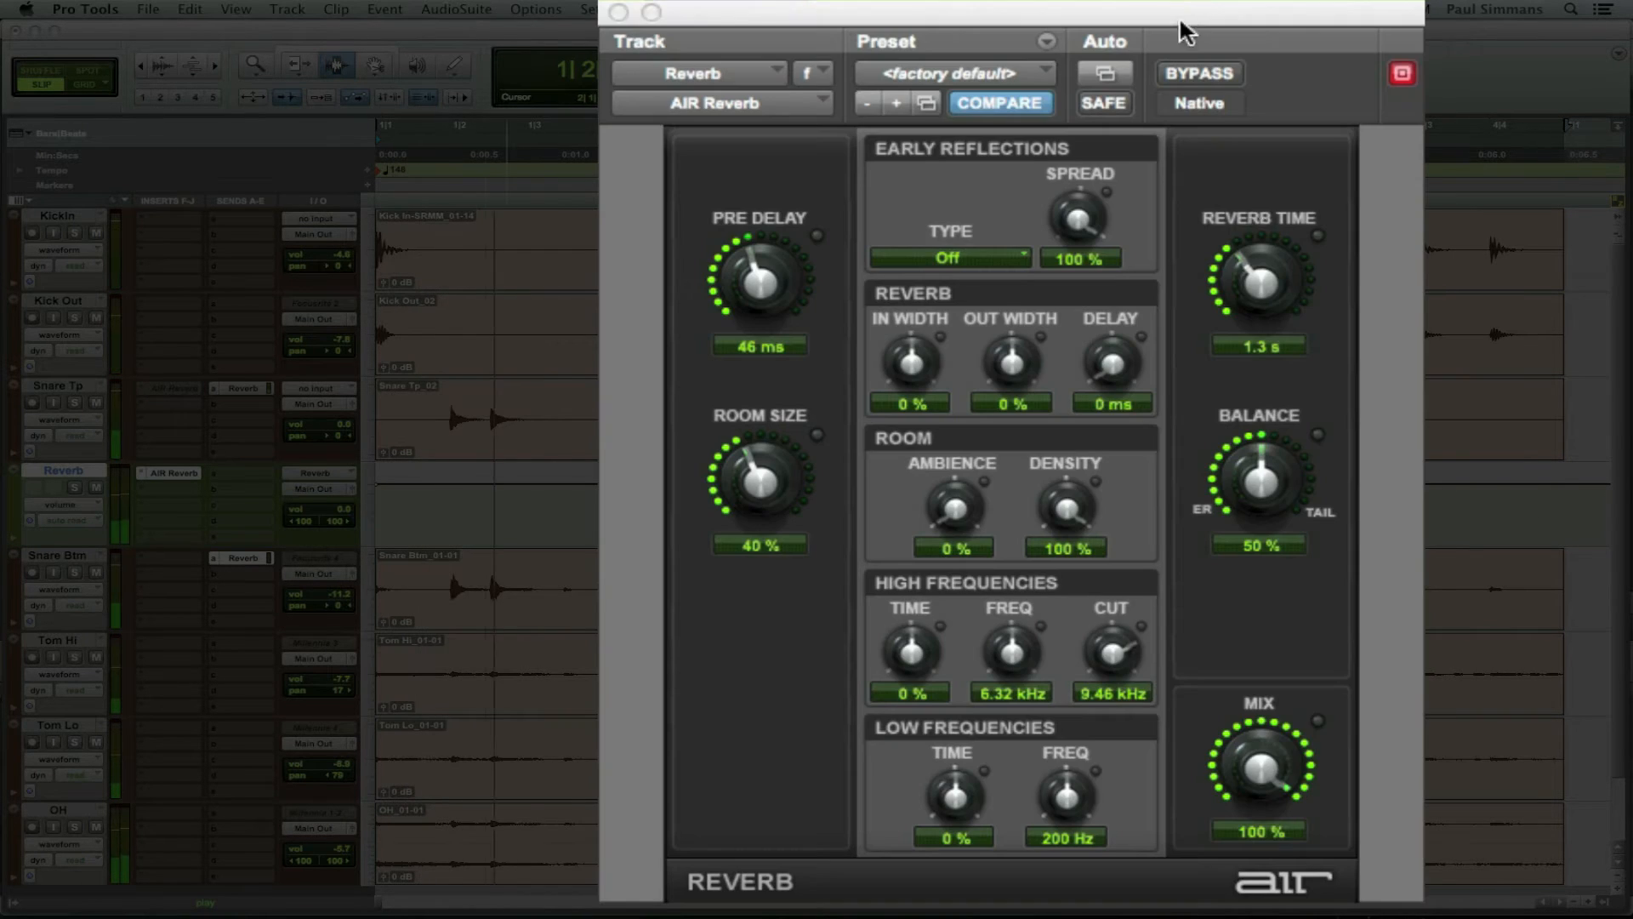
Step: While listening, tune AIR Reverb to Reverb Time 1.5 s, Pre Delay 59 ms and Room Size 49%
{"action": "left_click_drag", "start_coordinate": [1247, 275], "coordinate": [1238, 285]}
{"action": "left_click_drag", "start_coordinate": [755, 467], "coordinate": [748, 474]}
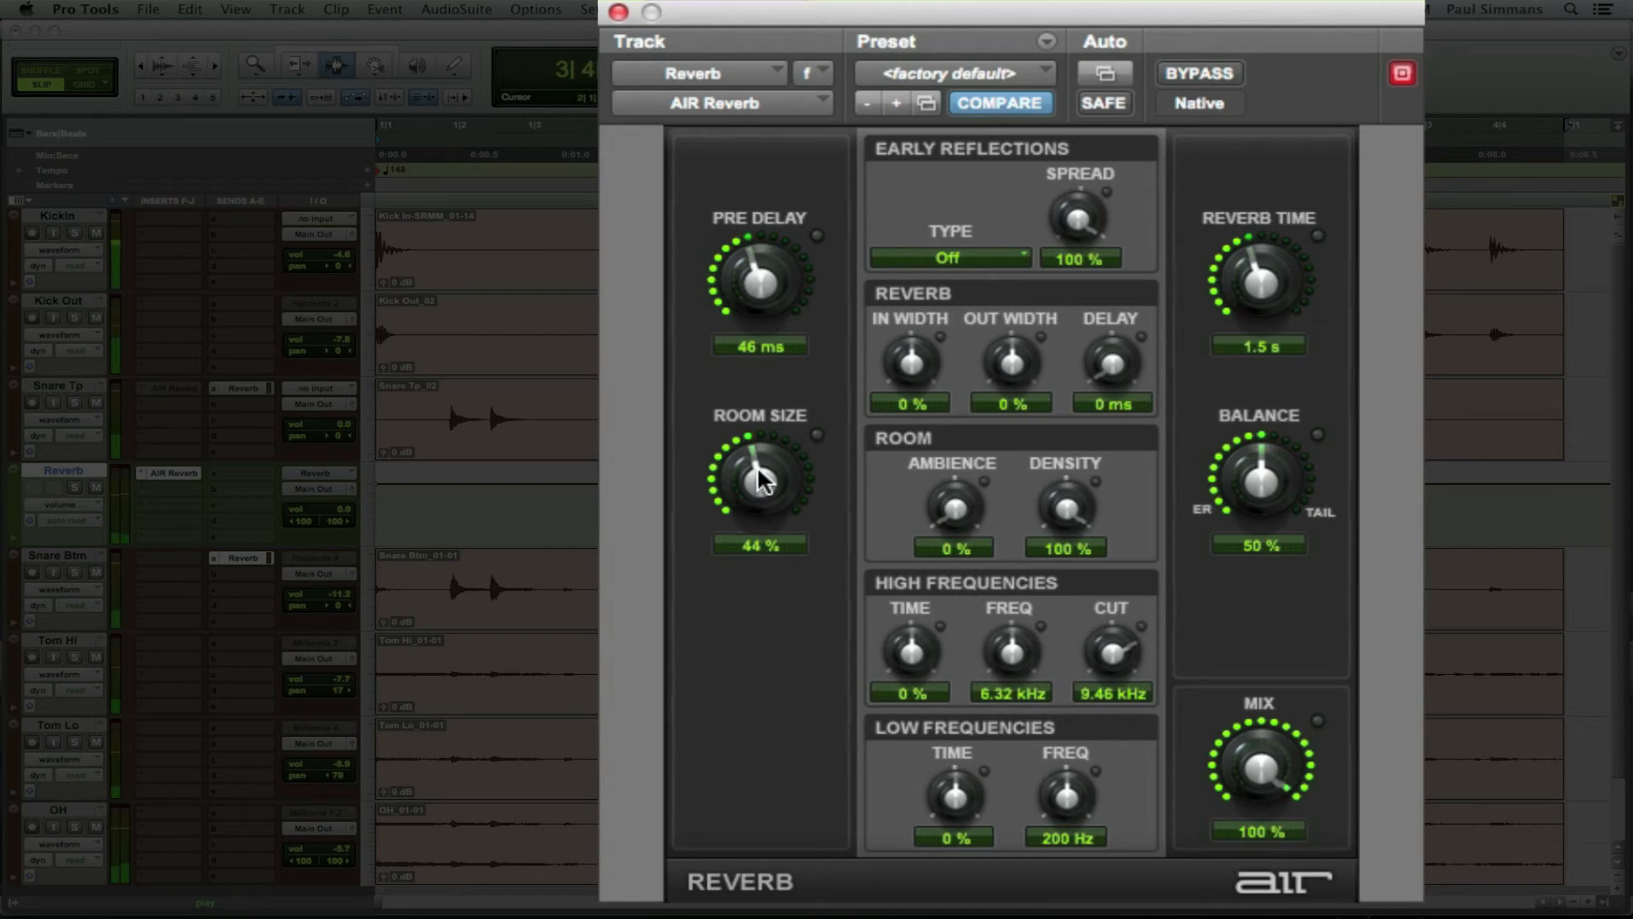
{"action": "mouse_move", "coordinate": [754, 266]}
{"action": "left_mouse_down"}
{"action": "mouse_move", "coordinate": [774, 238]}
{"action": "mouse_move", "coordinate": [761, 267]}
{"action": "left_mouse_up"}
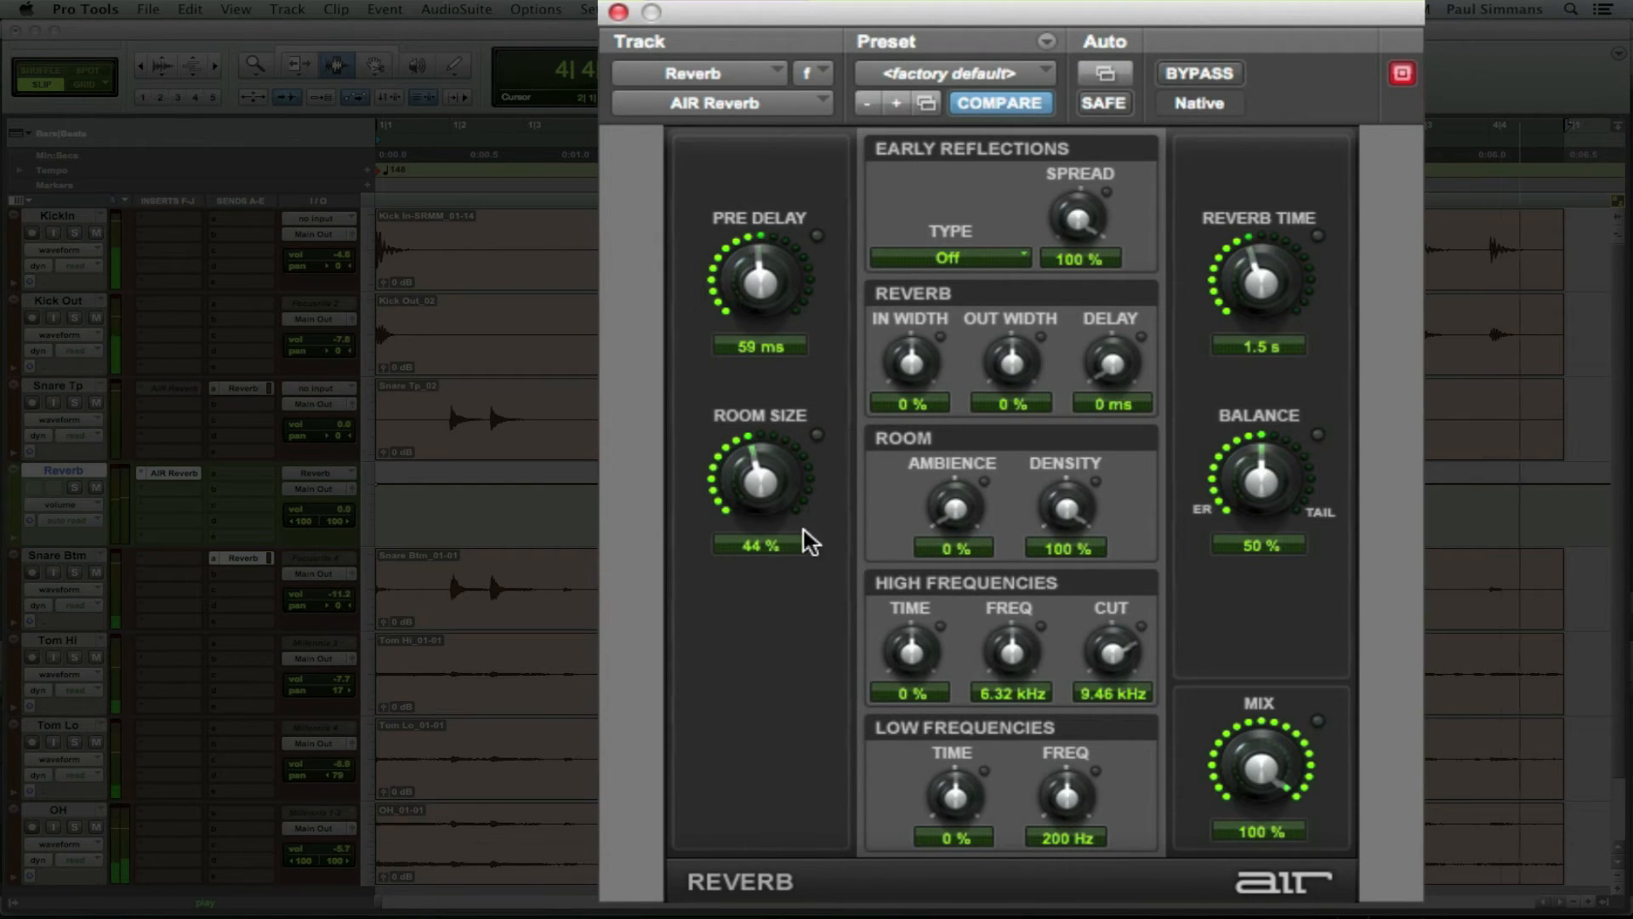
{"action": "mouse_move", "coordinate": [742, 479]}
{"action": "left_mouse_down"}
{"action": "mouse_move", "coordinate": [763, 467]}
{"action": "mouse_move", "coordinate": [750, 506]}
{"action": "left_mouse_up"}
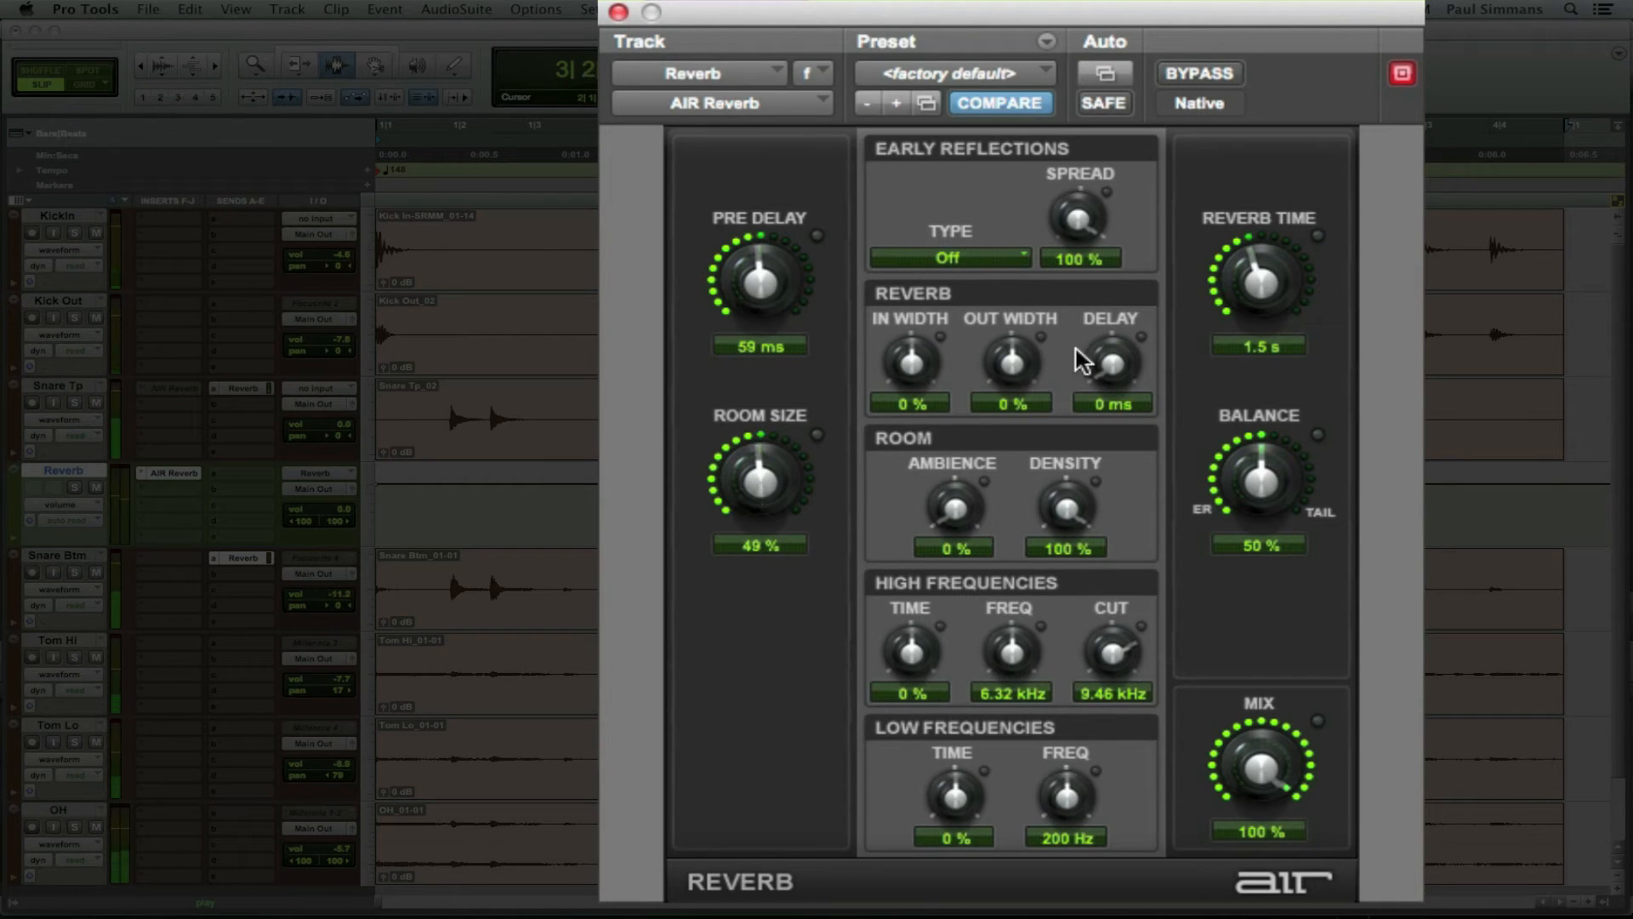